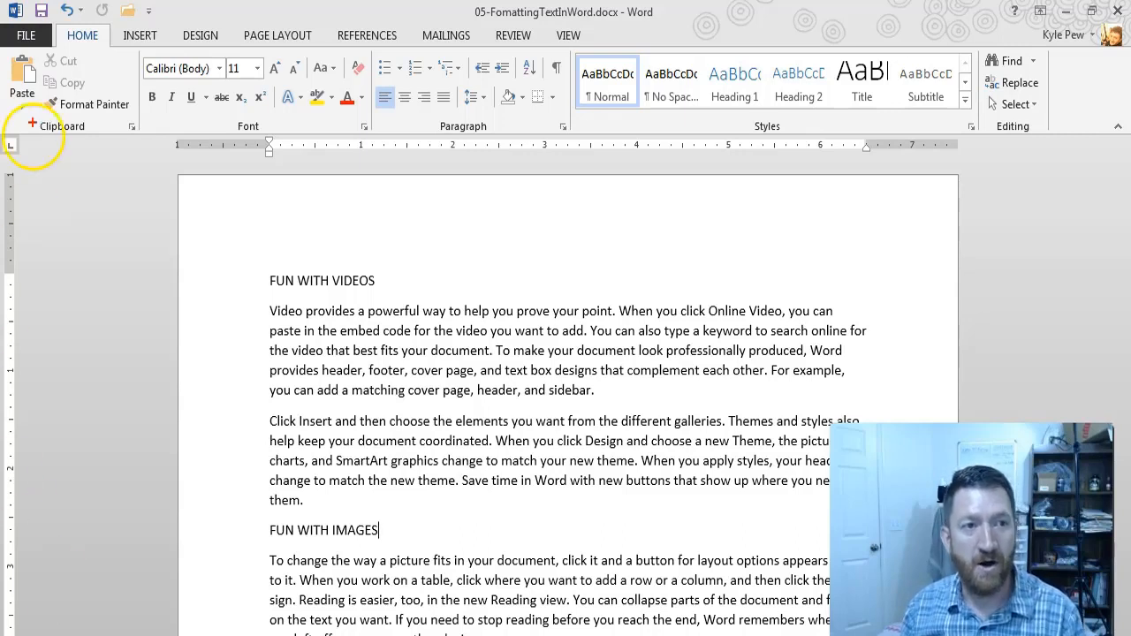
pyautogui.moveTo(9, 21); pyautogui.dragTo(985, 160)
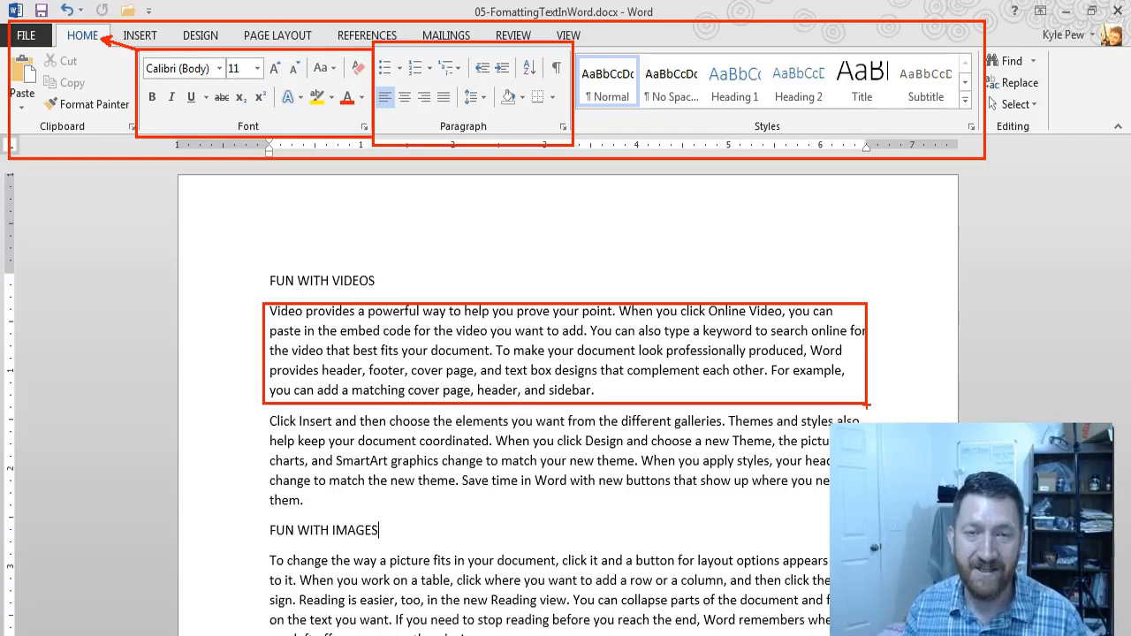
pyautogui.moveTo(502, 113); pyautogui.dragTo(550, 198)
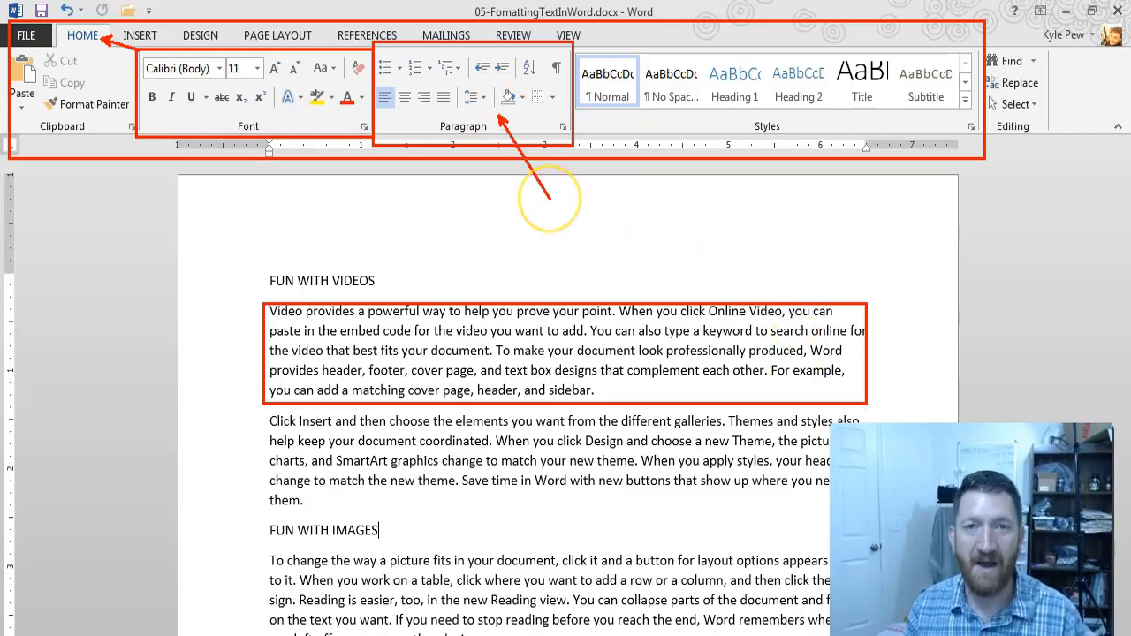
pyautogui.press('Escape')
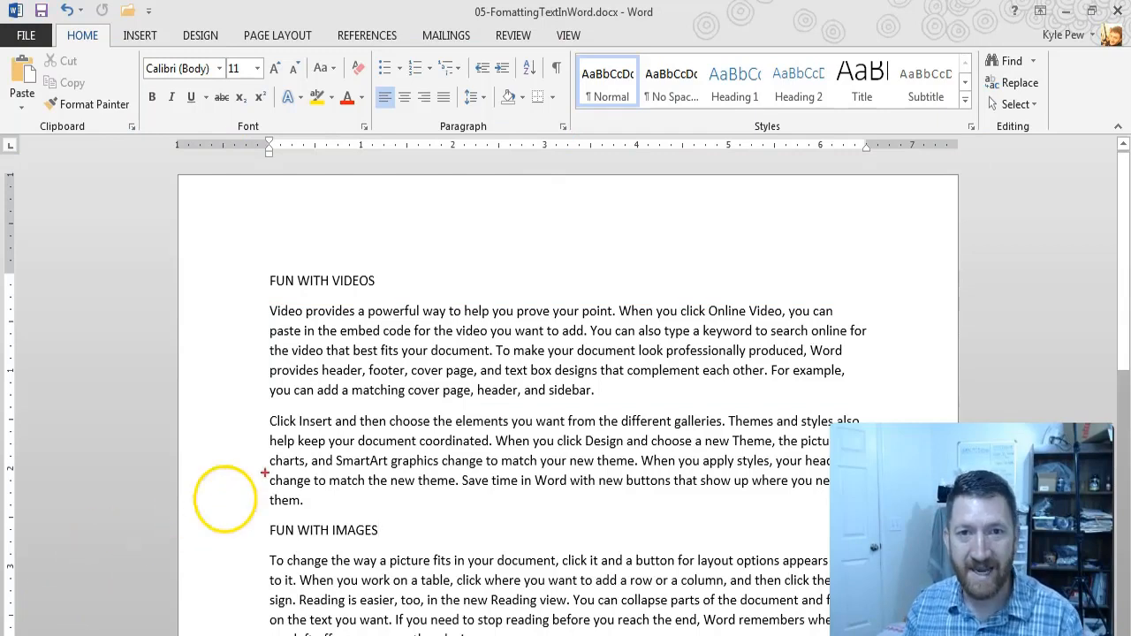
pyautogui.moveTo(570, 48)
pyautogui.mouseDown()
pyautogui.moveTo(893, 144)
pyautogui.moveTo(977, 146)
pyautogui.mouseUp()
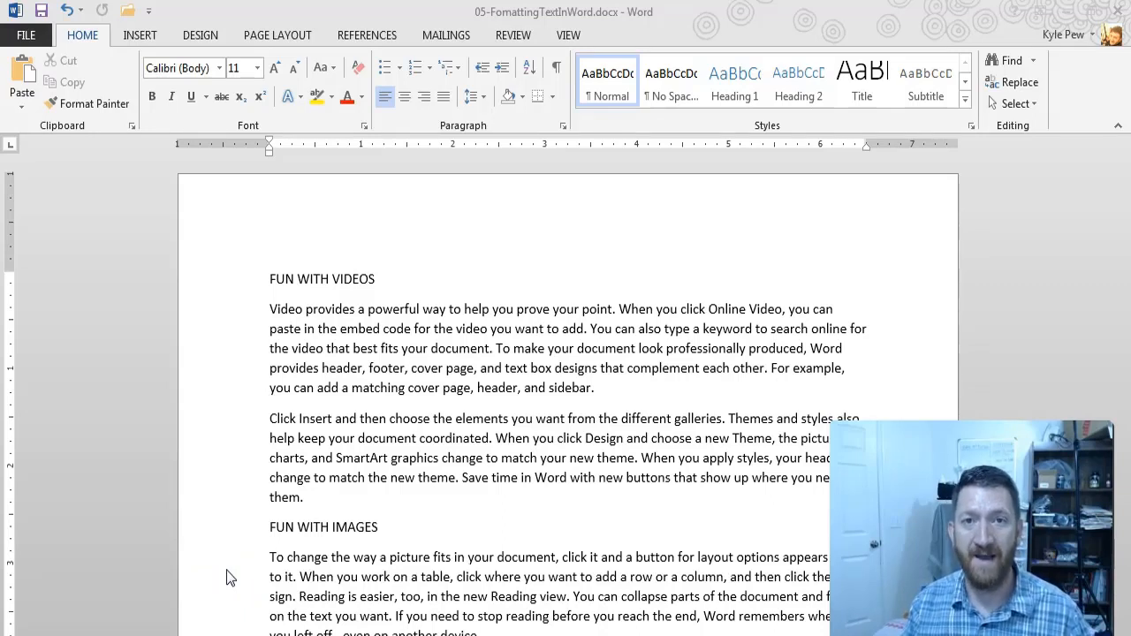
pyautogui.click(265, 548)
pyautogui.click(389, 323)
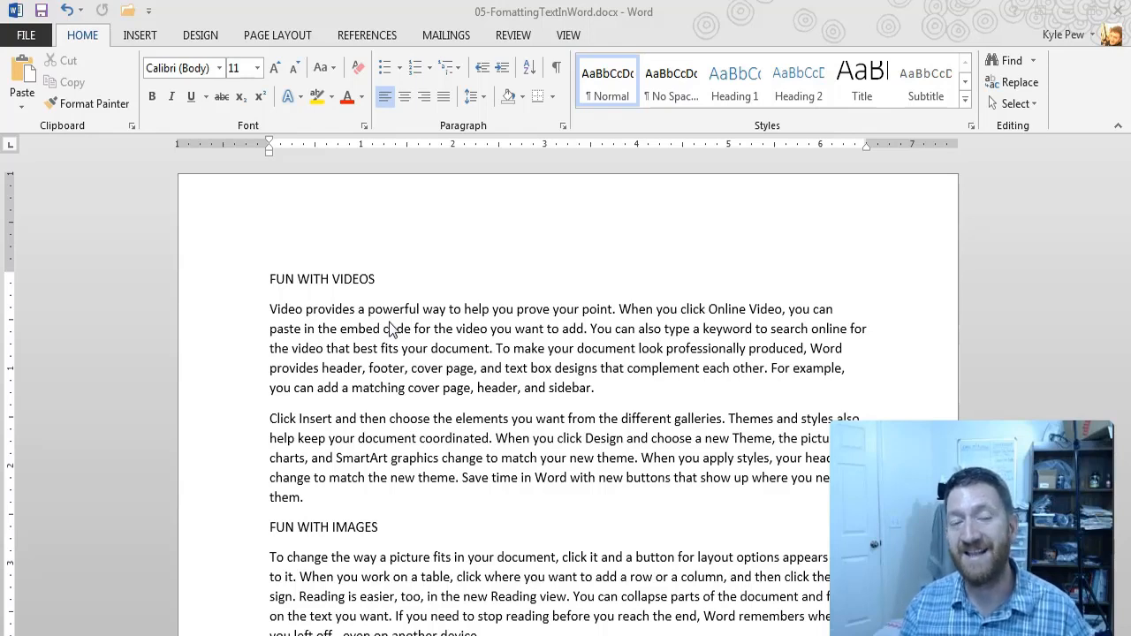
pyautogui.click(392, 312)
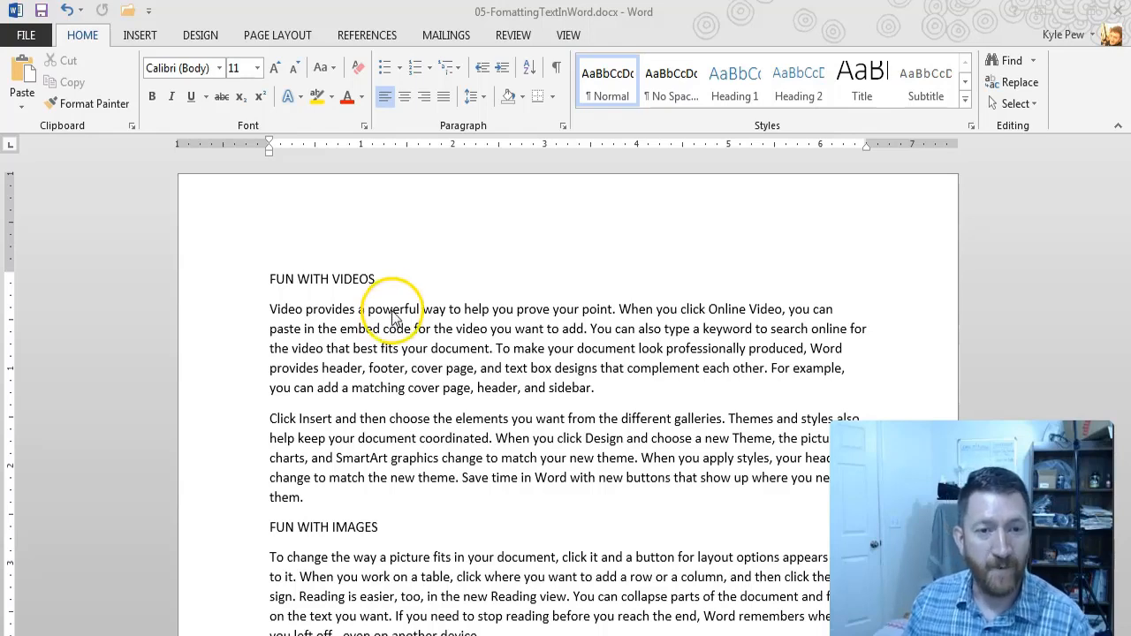
pyautogui.click(364, 317)
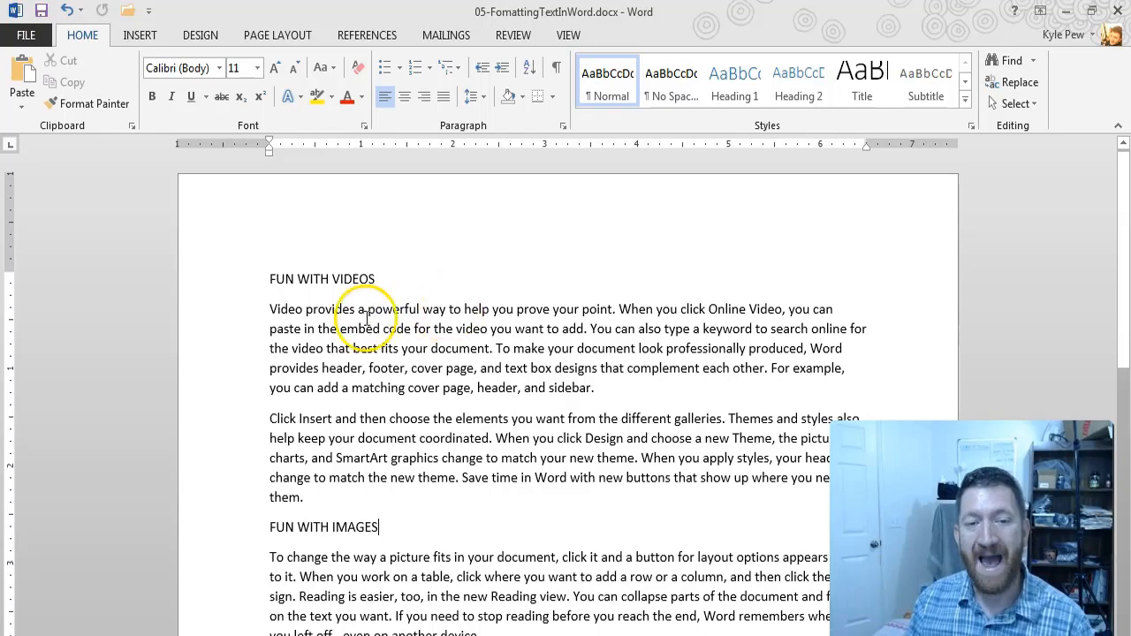
pyautogui.hotkey('ctrl', '2')
pyautogui.moveTo(394, 300); pyautogui.dragTo(437, 229)
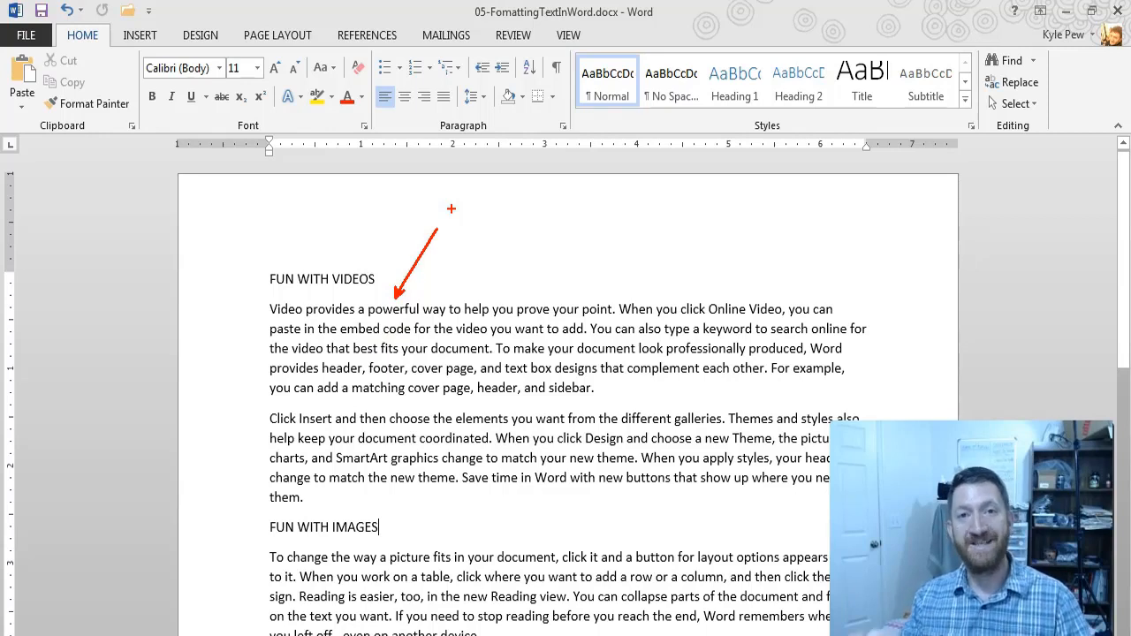
pyautogui.press('Escape')
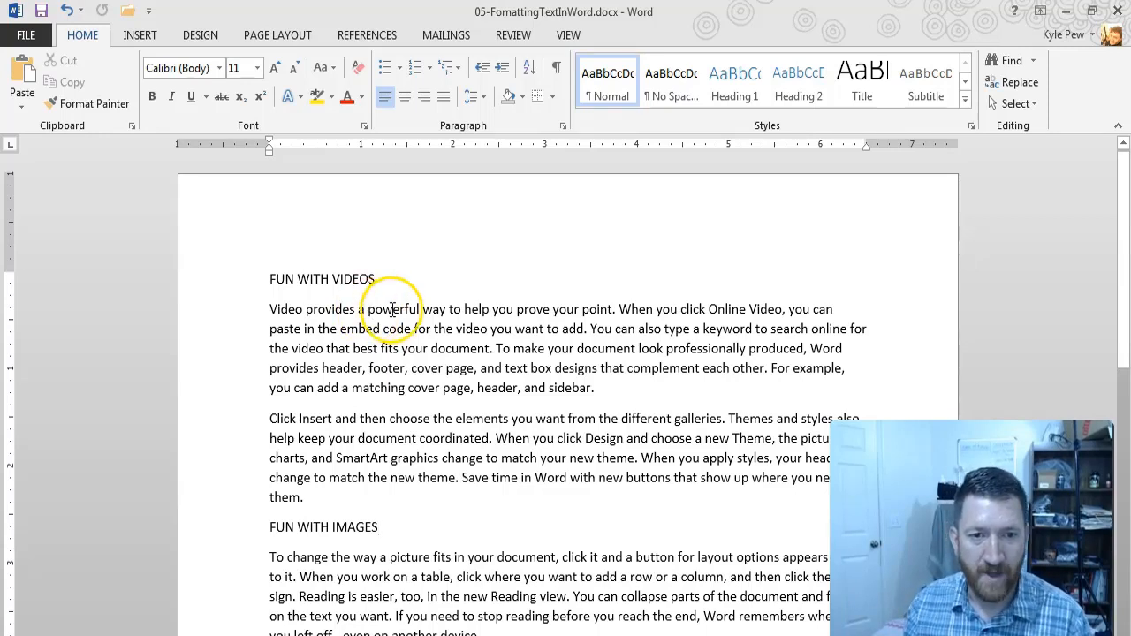
# Step: Make the word "powerful" in the first paragraph bold and set its font size to 12
pyautogui.doubleClick(392, 310)
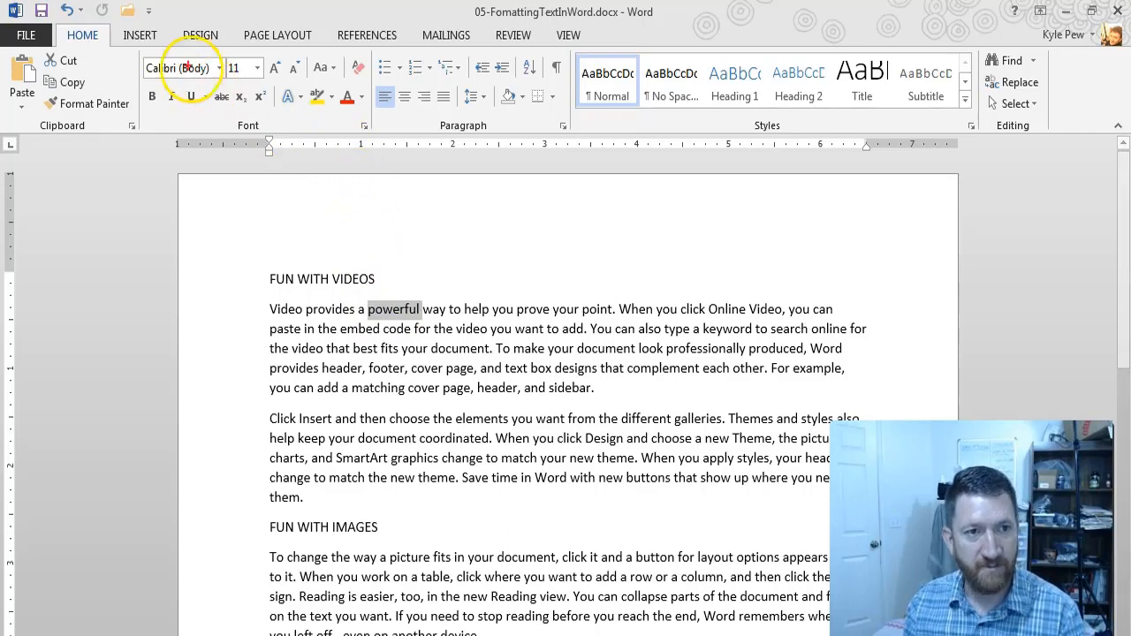
pyautogui.moveTo(144, 46); pyautogui.dragTo(373, 146)
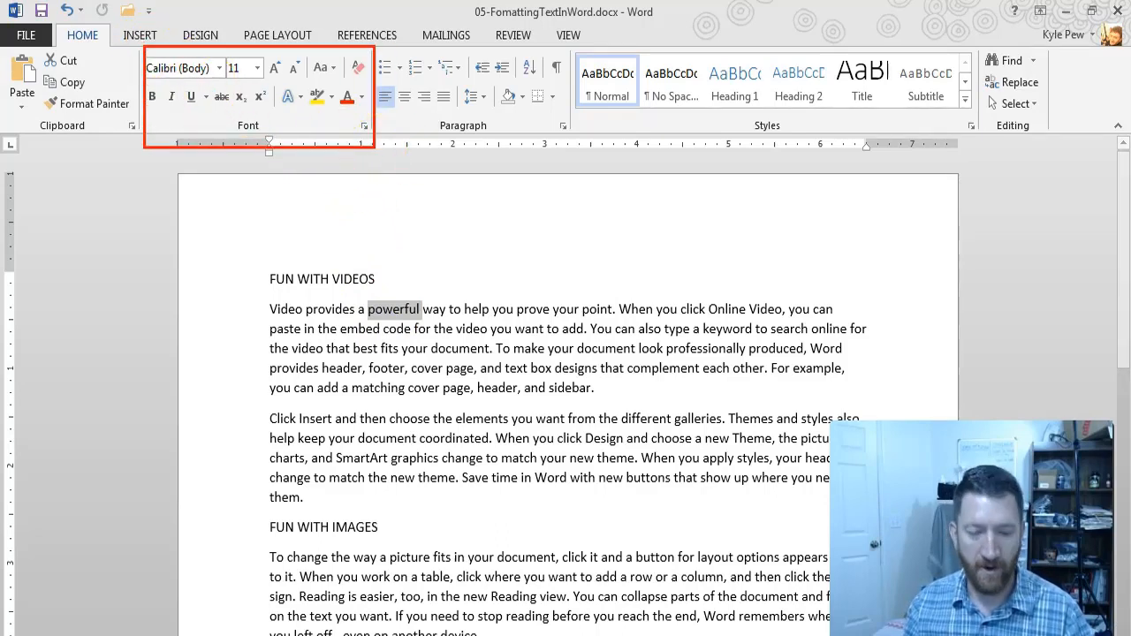
pyautogui.click(153, 99)
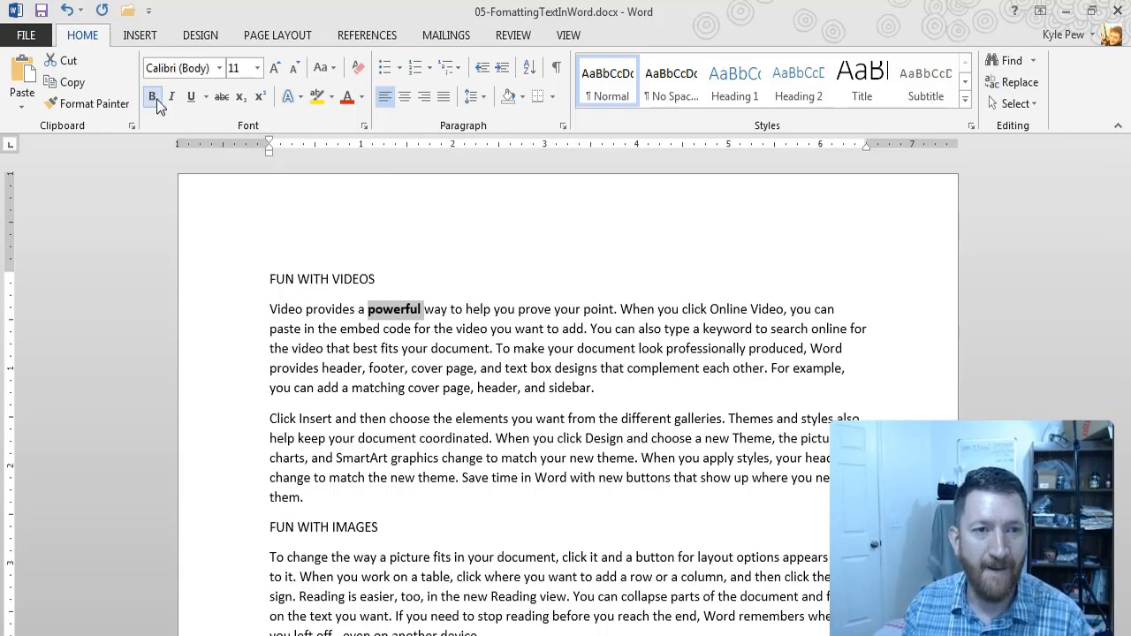
pyautogui.click(257, 70)
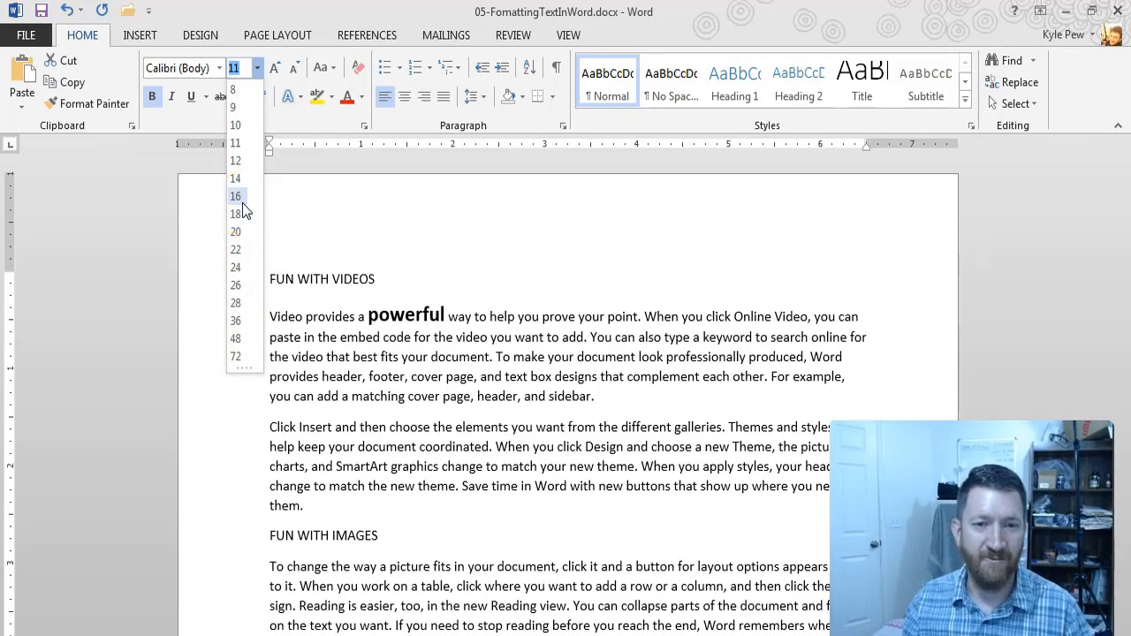
pyautogui.click(243, 164)
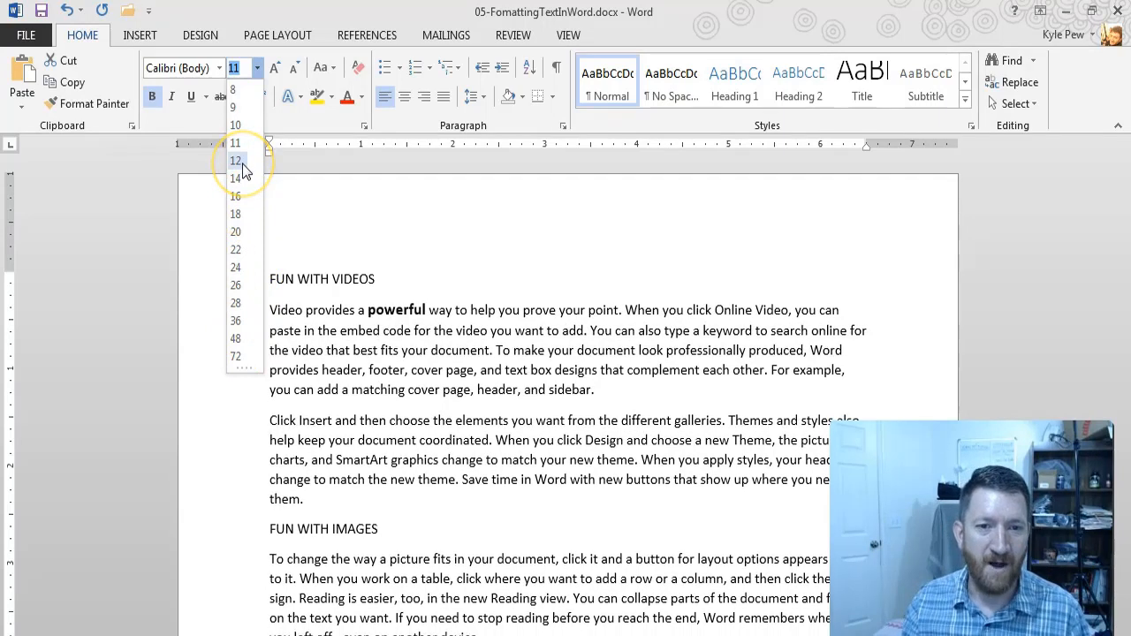
pyautogui.click(236, 161)
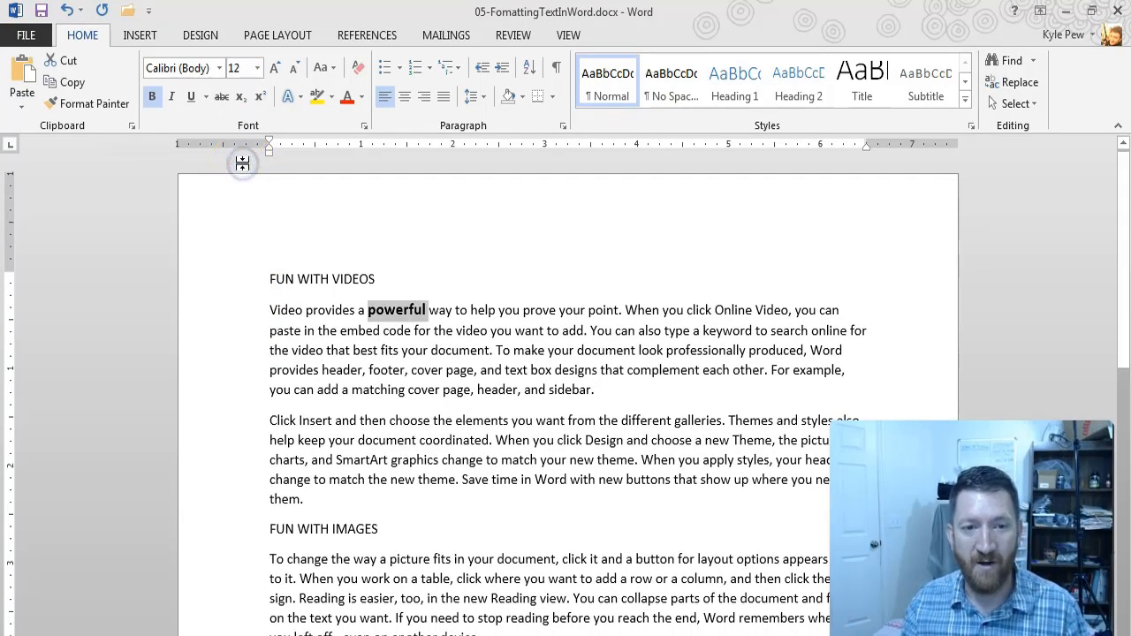
pyautogui.click(344, 301)
pyautogui.click(239, 69)
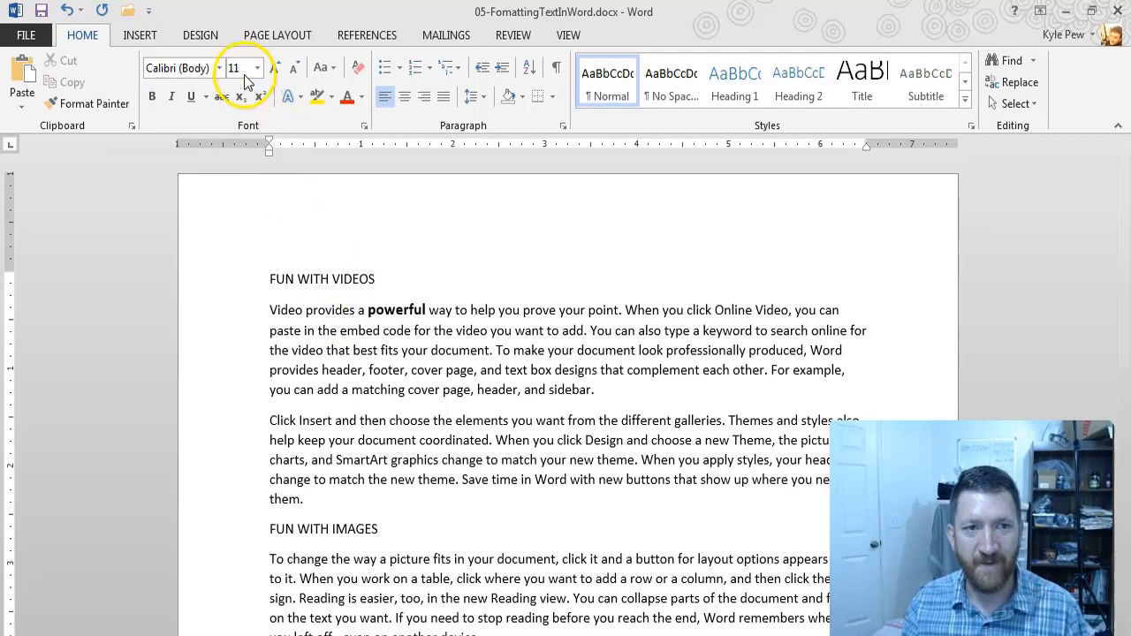
pyautogui.click(348, 218)
# Step: Change the word "powerful" in the first paragraph to the Chiller font and color it standard red
pyautogui.doubleClick(395, 310)
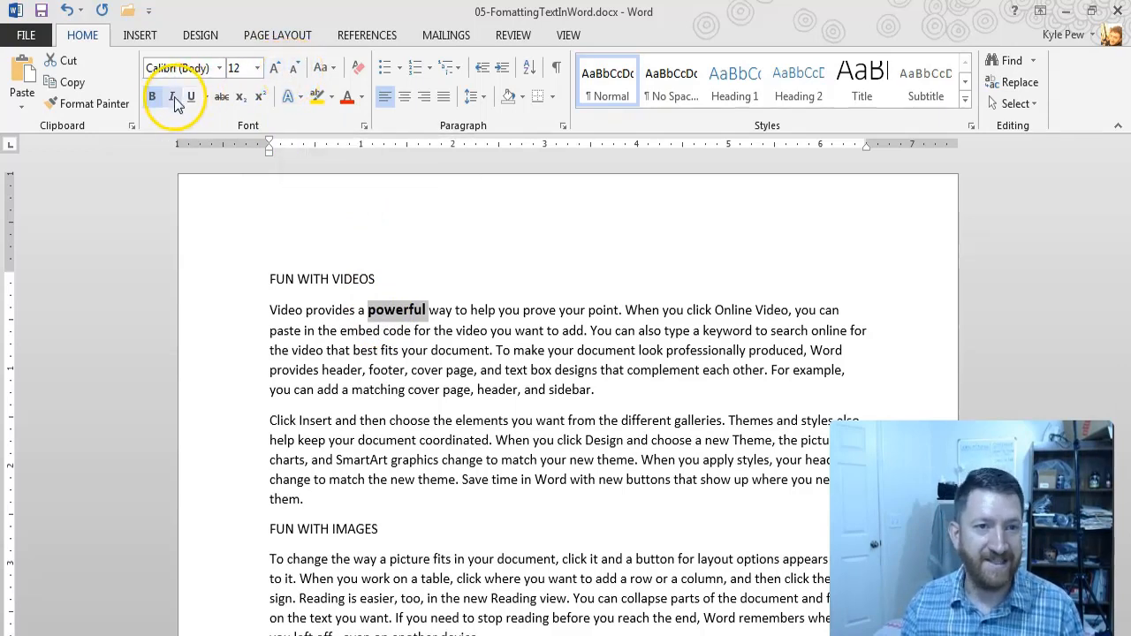
pyautogui.click(221, 67)
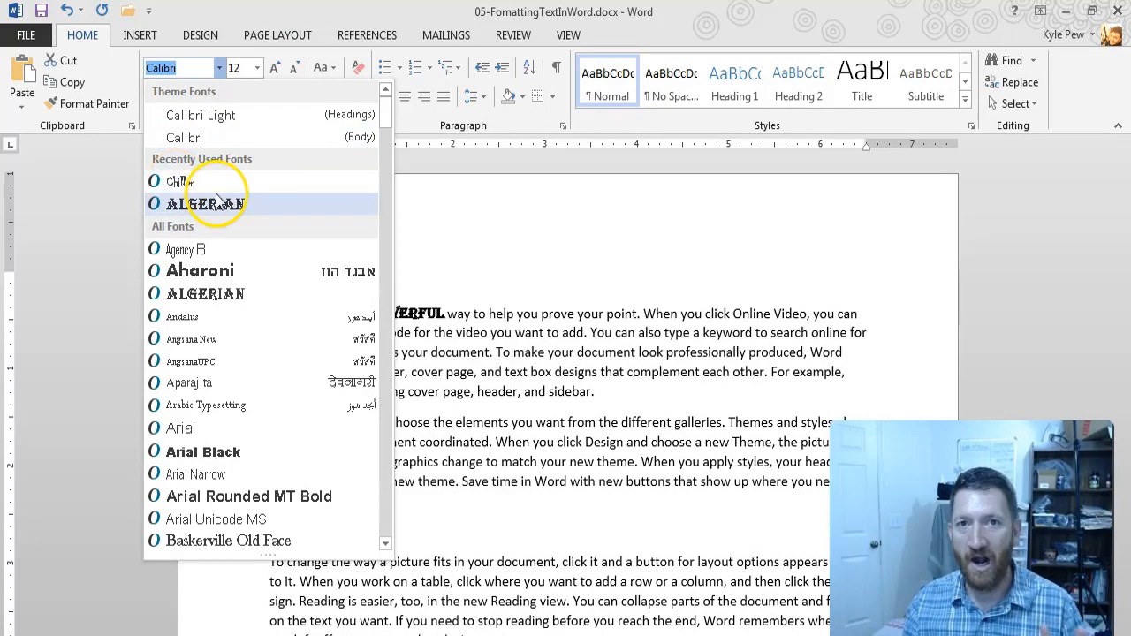
pyautogui.click(202, 182)
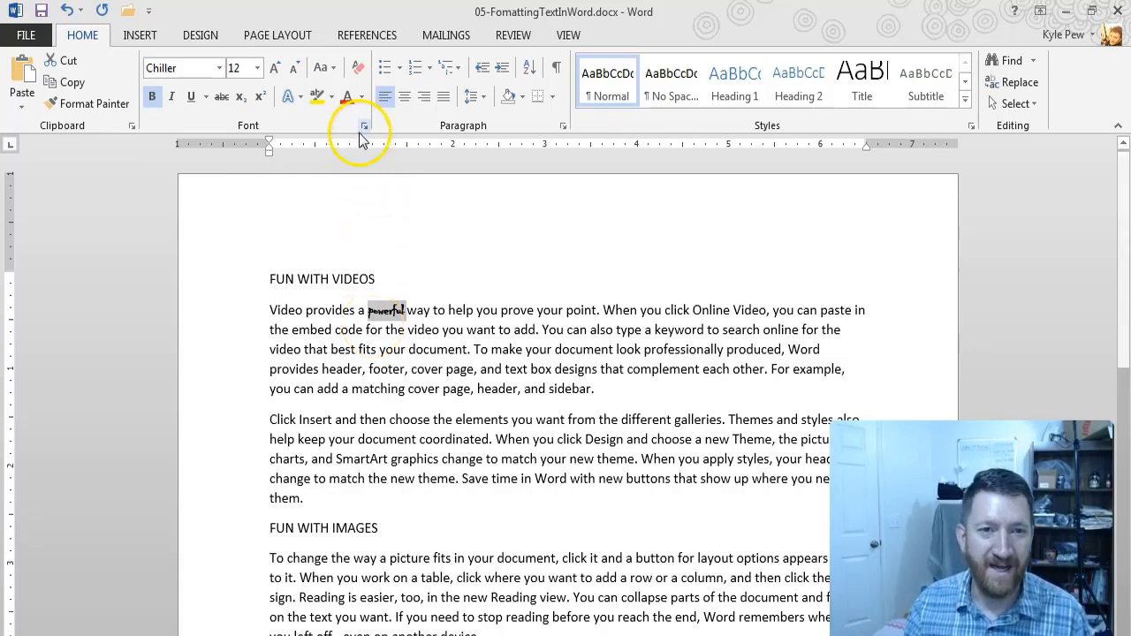
pyautogui.click(361, 99)
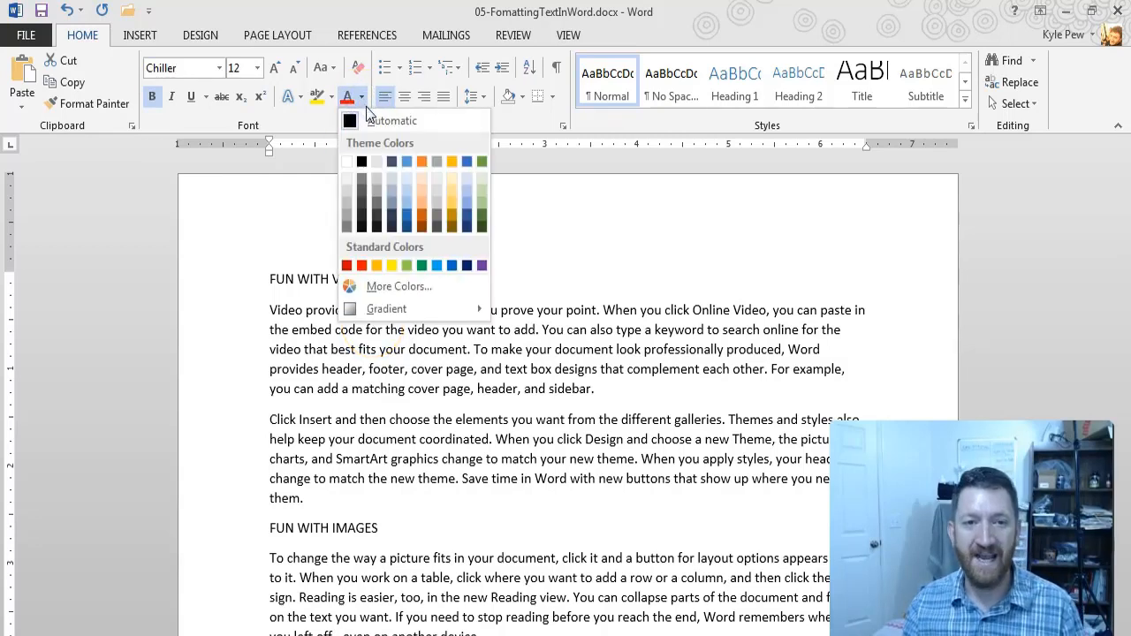
pyautogui.click(360, 265)
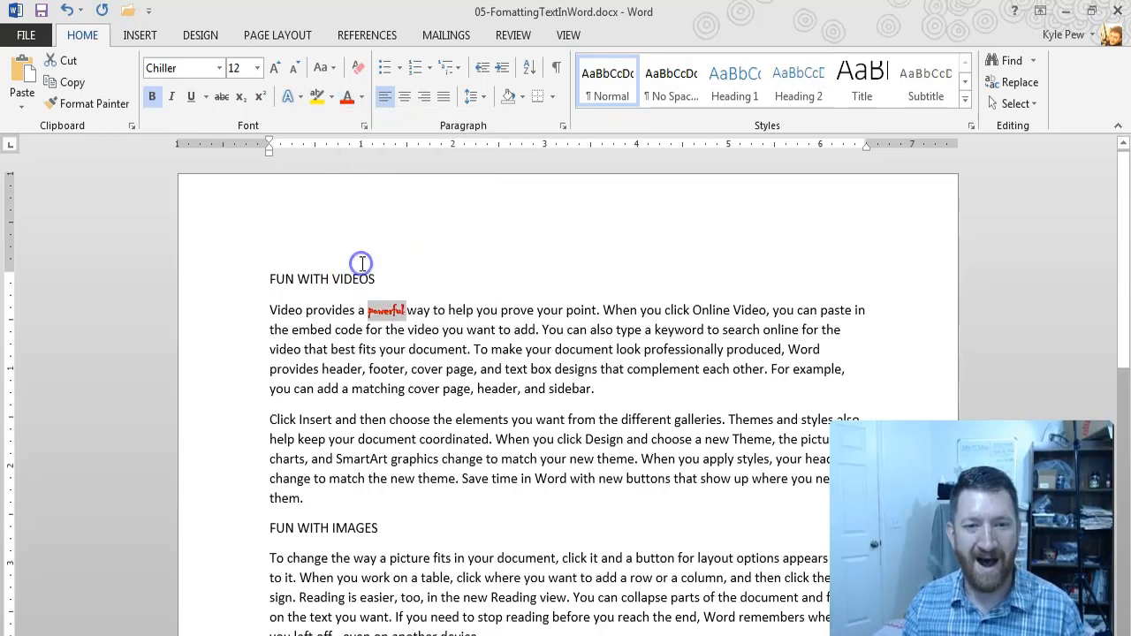
pyautogui.click(451, 325)
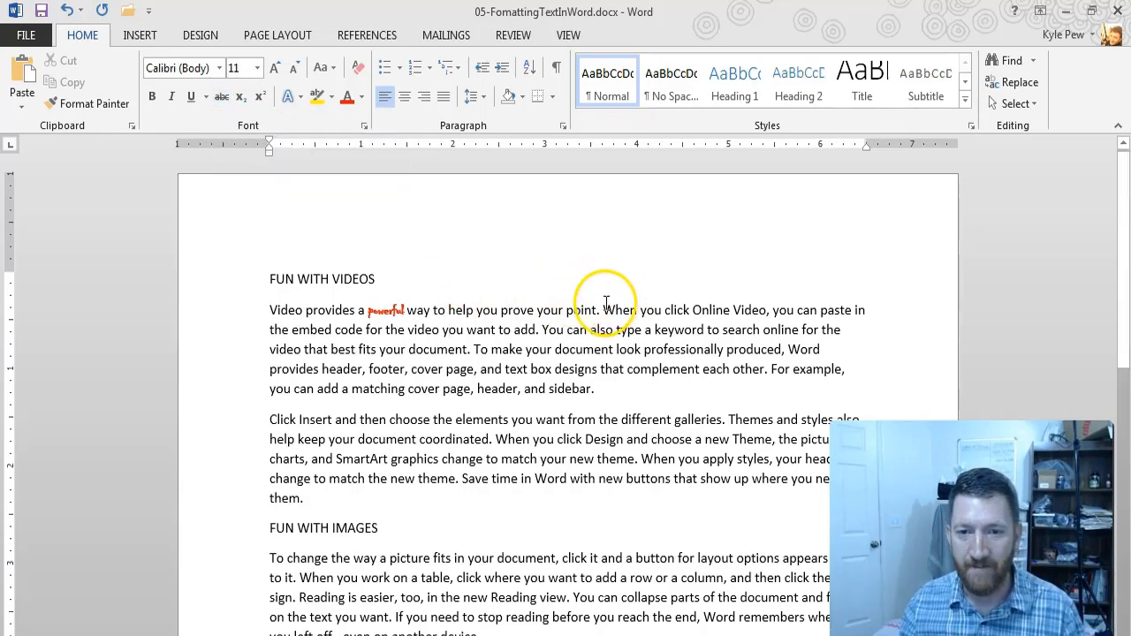
# Step: Apply strikethrough to "When you click Online Video, you can paste in the embed code for the video you want to add"
pyautogui.moveTo(603, 310); pyautogui.dragTo(537, 328)
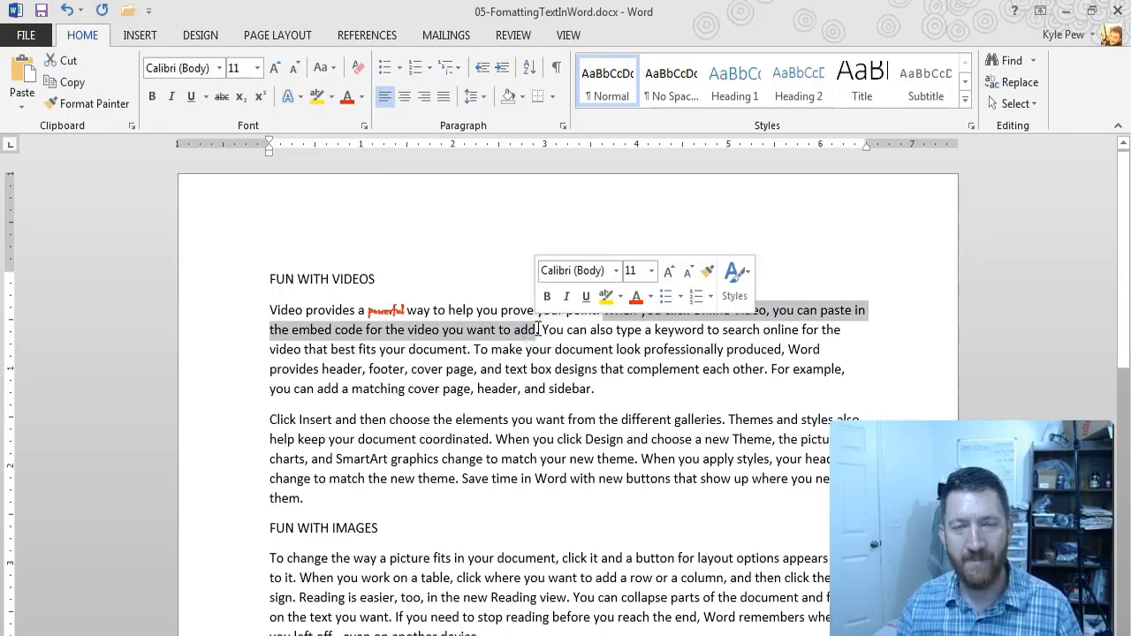
pyautogui.click(221, 98)
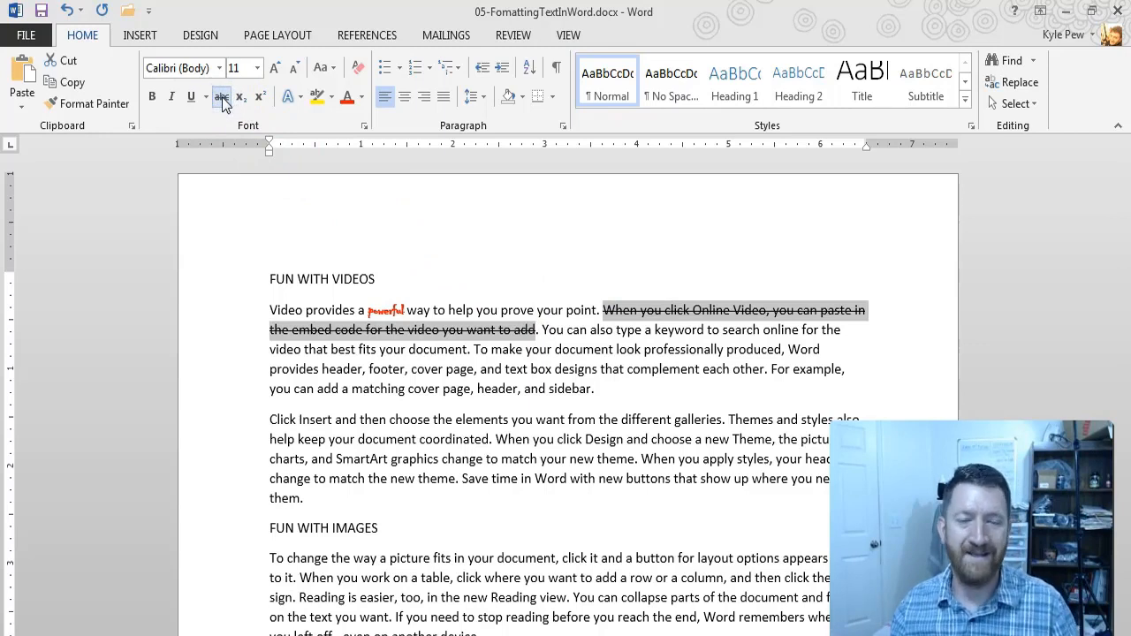
pyautogui.click(601, 345)
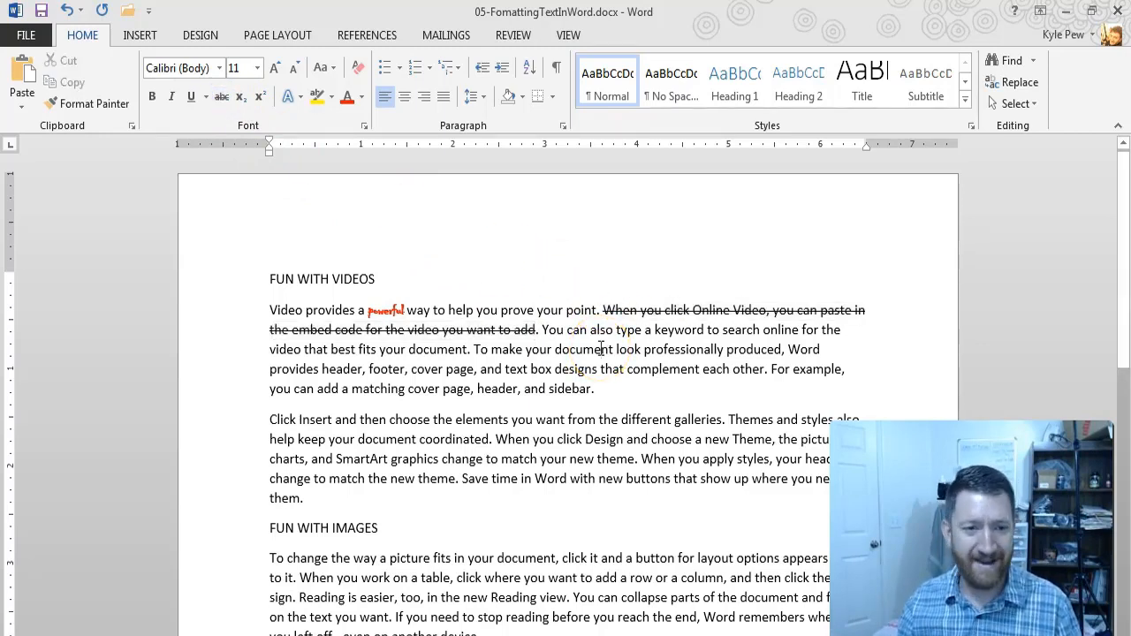
# Step: Italicize "Click Insert and then choose the elements you want from the different galleries" and open the Font dialog for it
pyautogui.moveTo(269, 420); pyautogui.dragTo(696, 420)
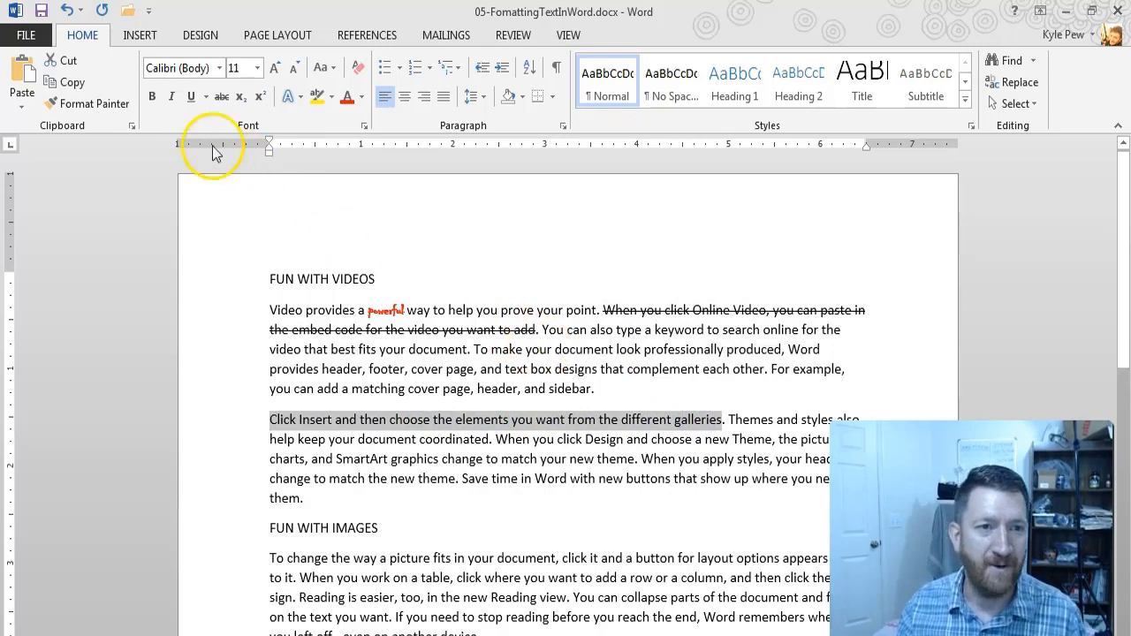
pyautogui.click(171, 97)
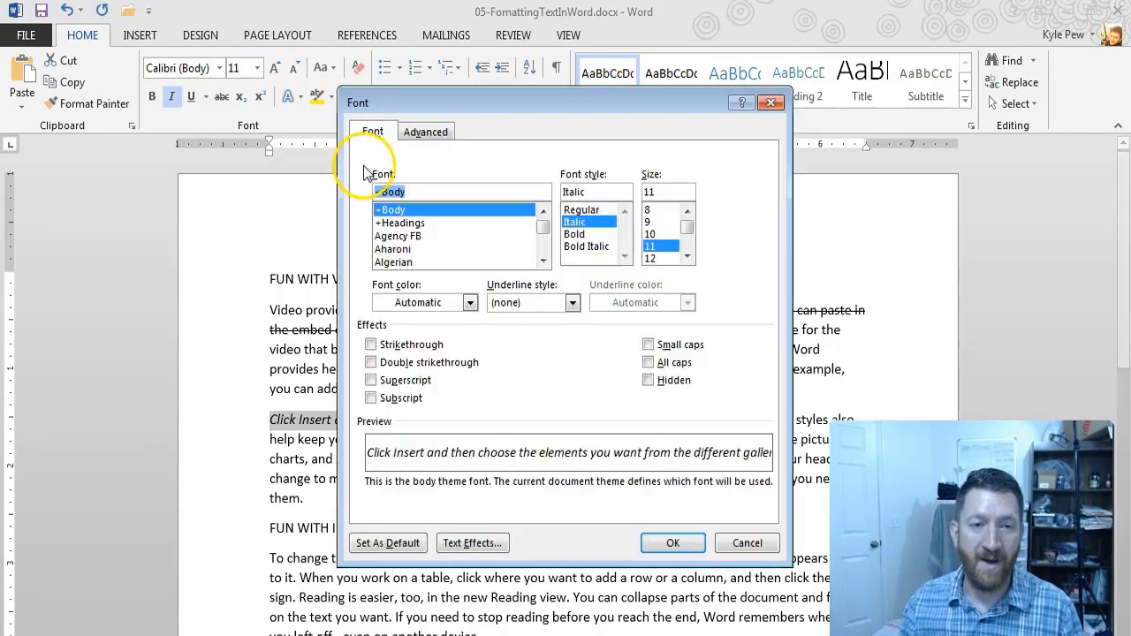
pyautogui.click(364, 126)
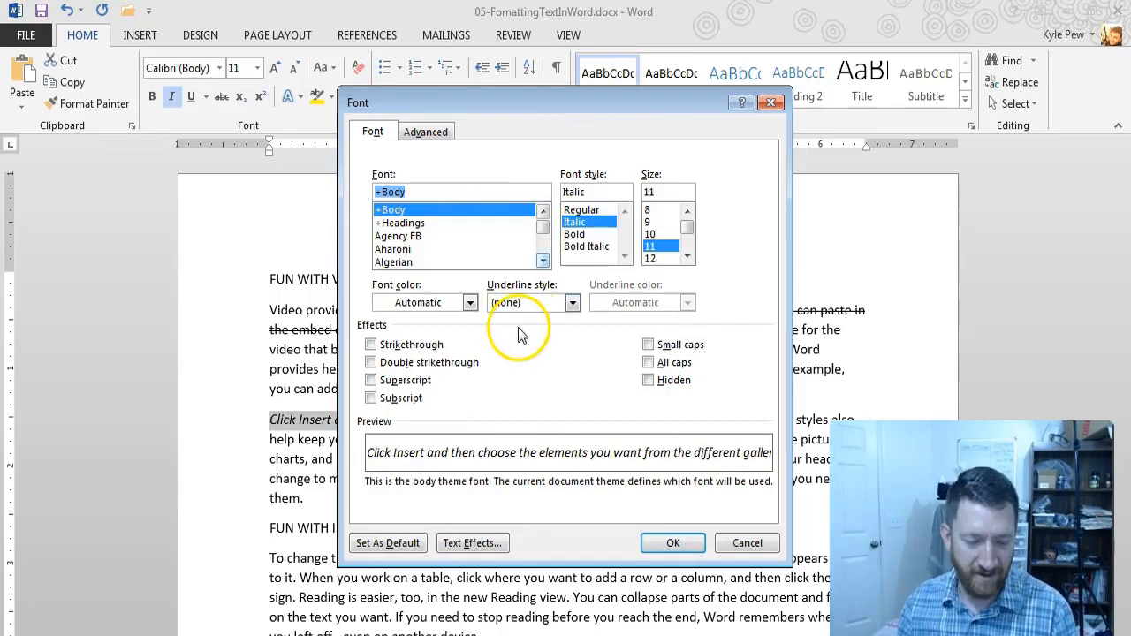
pyautogui.hotkey('ctrl', '2')
pyautogui.moveTo(397, 531); pyautogui.dragTo(422, 440)
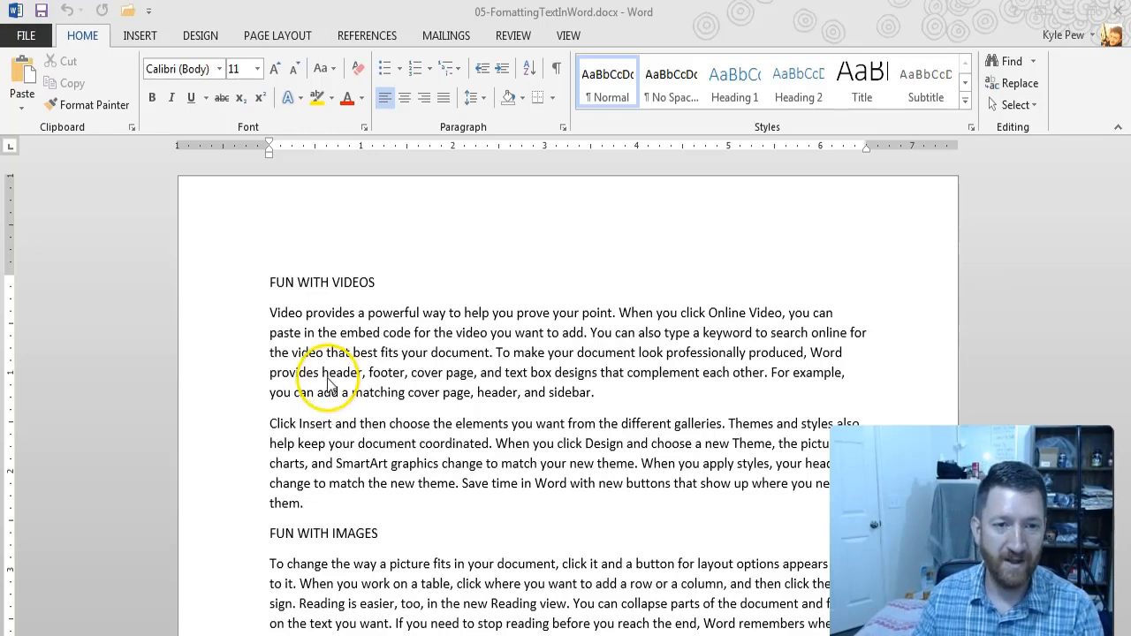
# Step: Make the sentence "Video provides a powerful way to help you prove your point." bold and increase its font size to 14
pyautogui.click(271, 312)
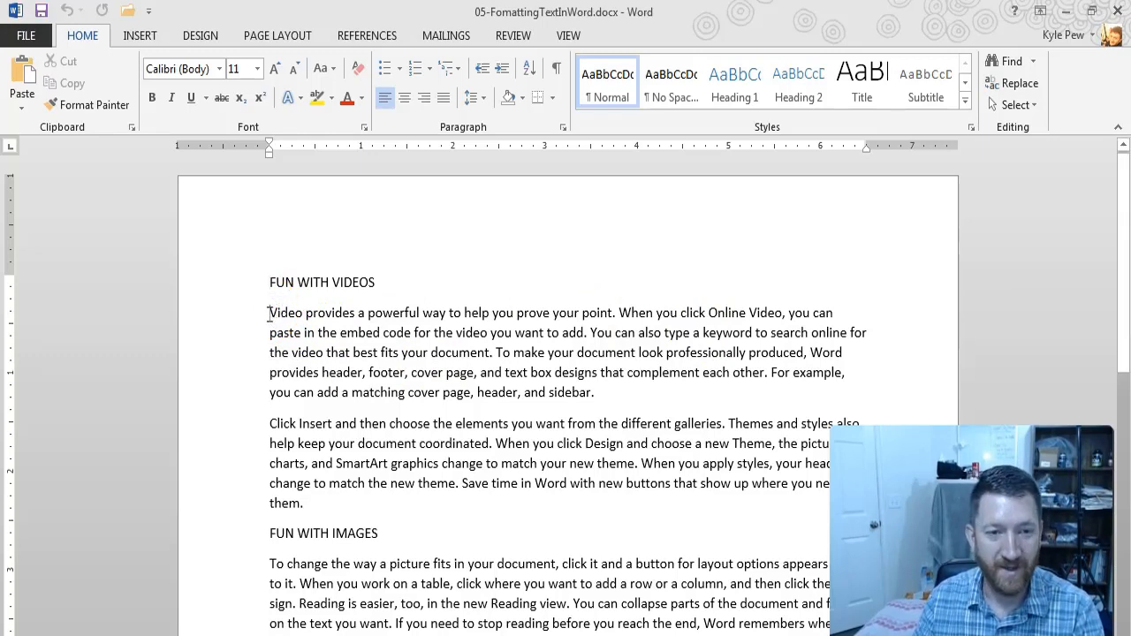
pyautogui.moveTo(271, 311); pyautogui.dragTo(615, 311)
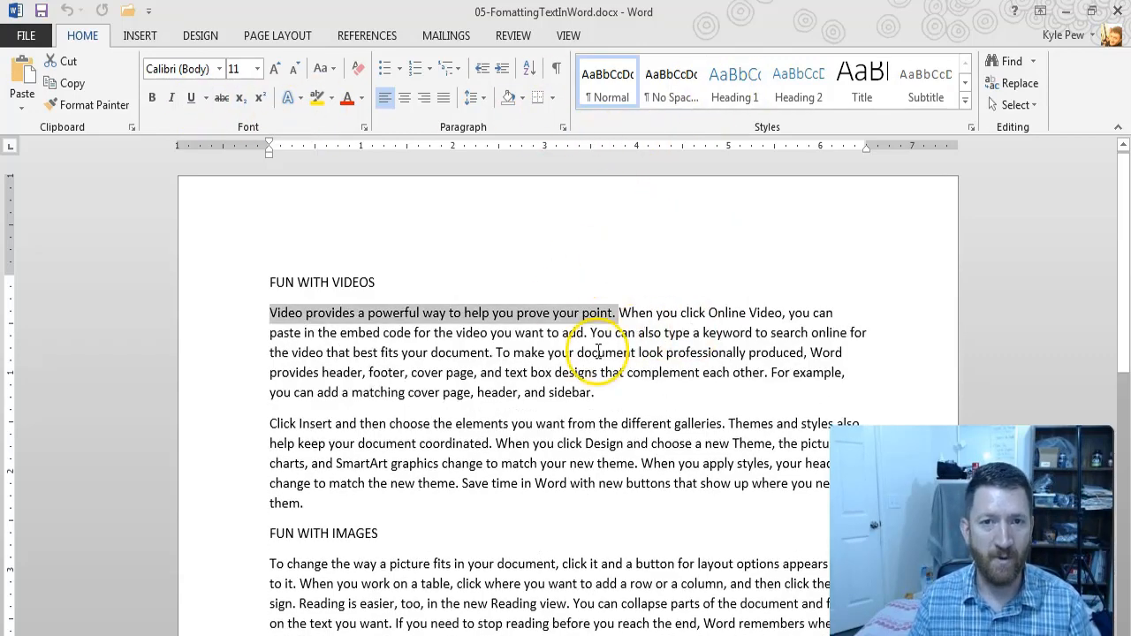
pyautogui.click(264, 312)
pyautogui.moveTo(264, 313); pyautogui.dragTo(615, 313)
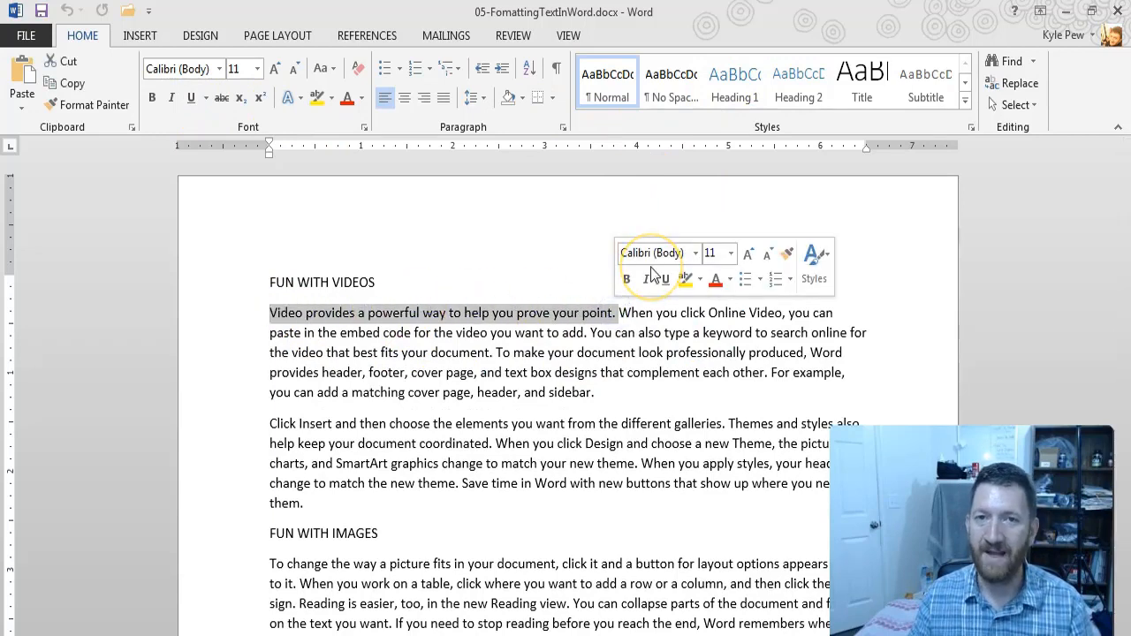
pyautogui.click(626, 280)
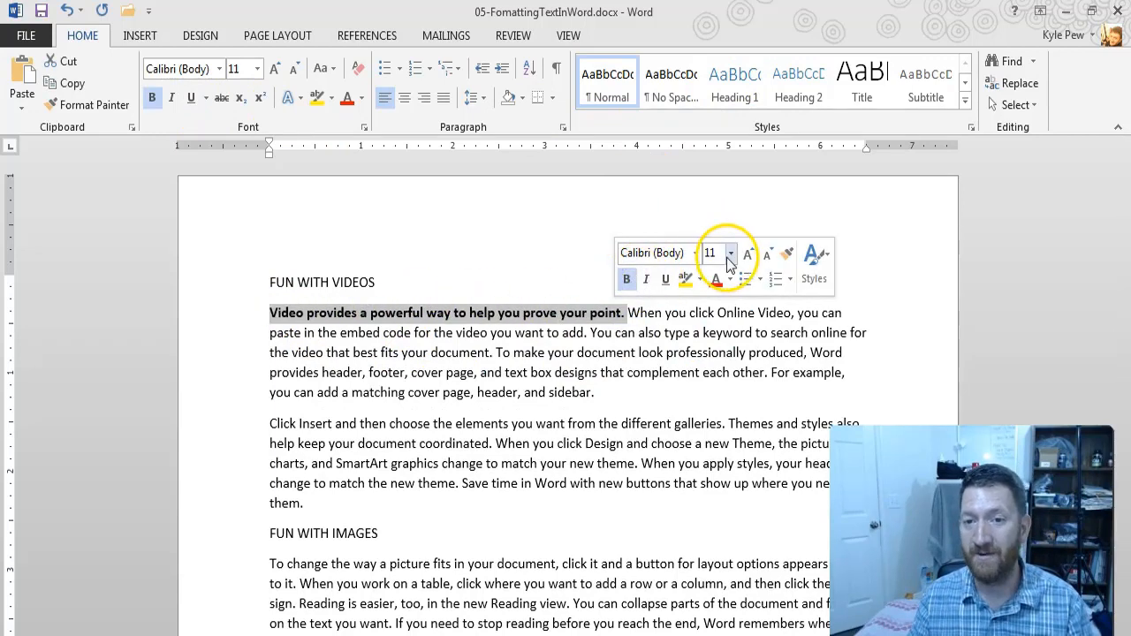
pyautogui.click(748, 255)
pyautogui.click(749, 254)
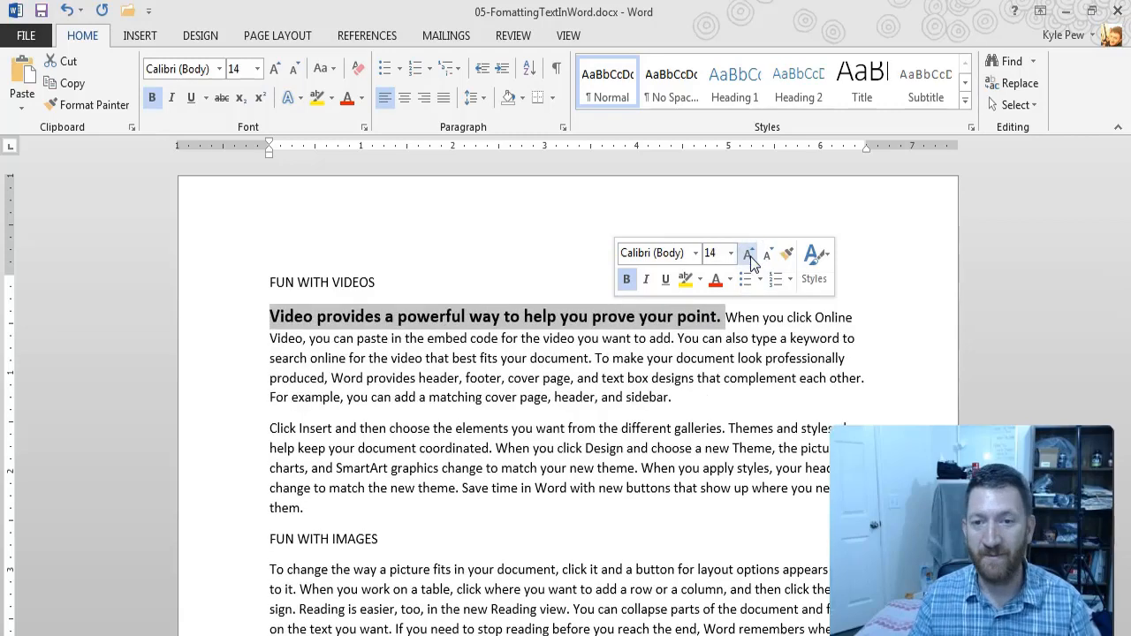
# Step: Color the sentence "Video provides a powerful way to help you prove your point." in a dark blue theme color
pyautogui.click(730, 280)
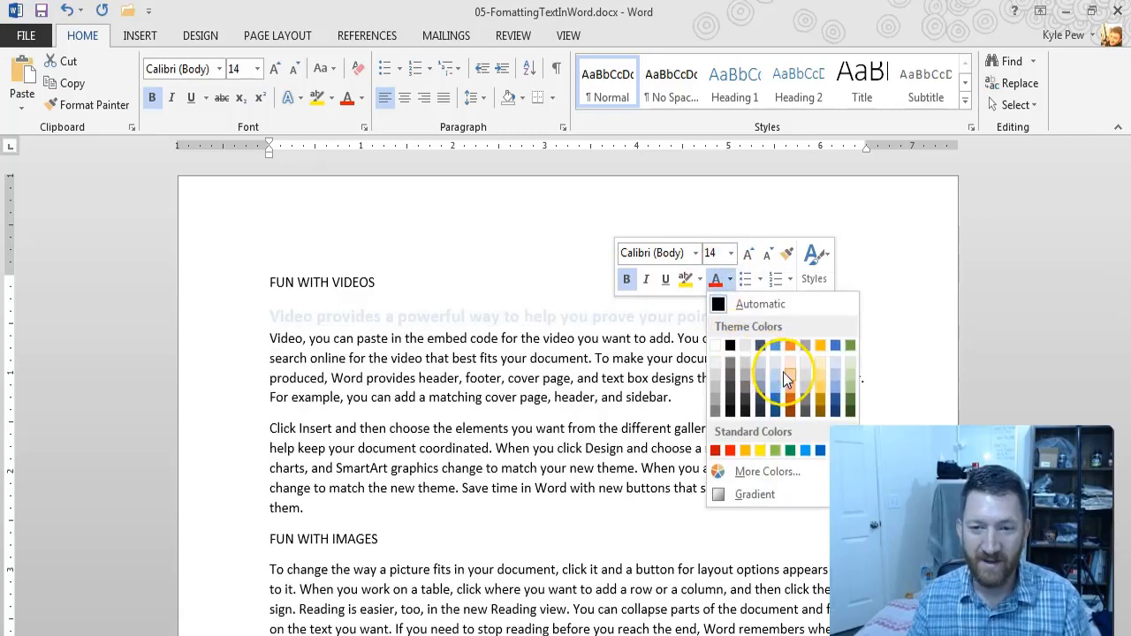
pyautogui.click(835, 394)
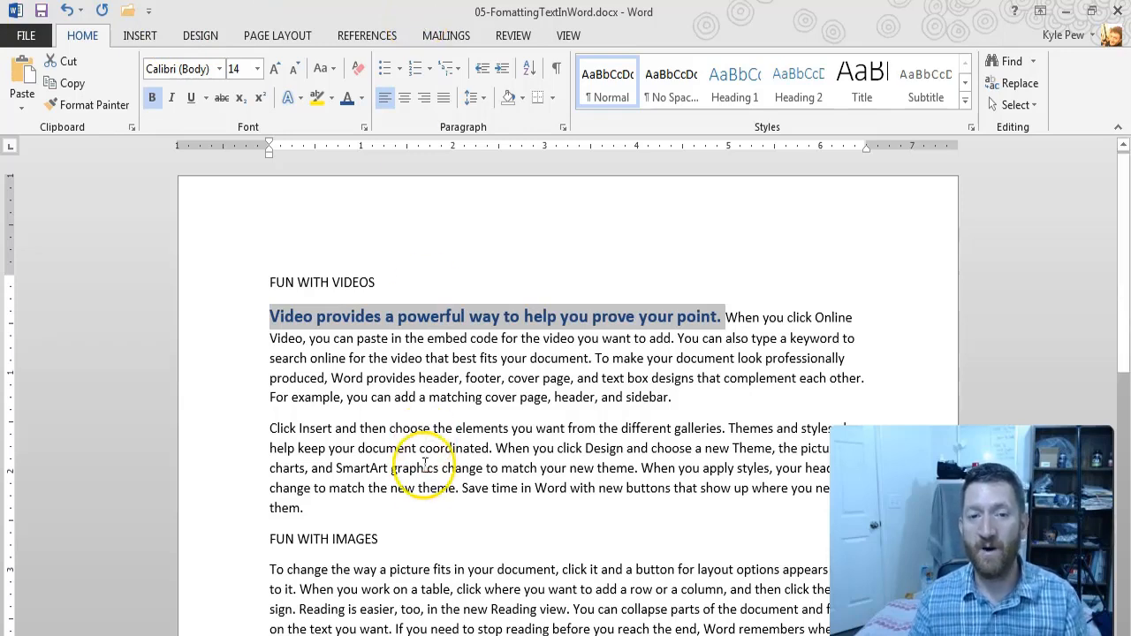
# Step: Bring up the mini toolbar on first-paragraph text and check the Show Mini Toolbar on selection setting in the General program options
pyautogui.moveTo(368, 379); pyautogui.dragTo(610, 382)
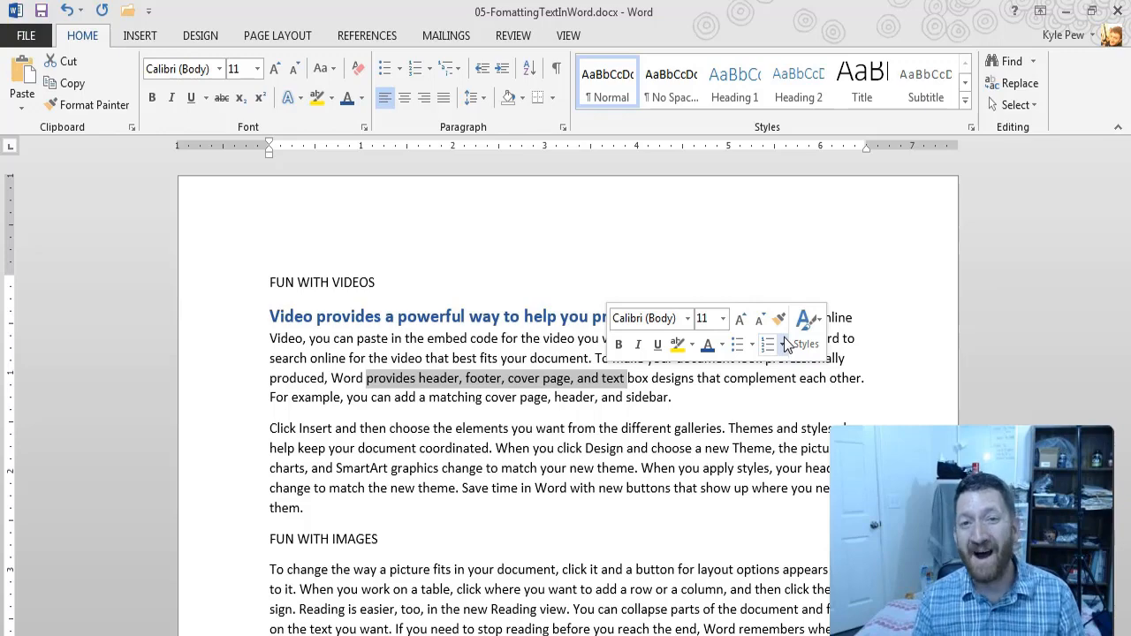
pyautogui.click(530, 177)
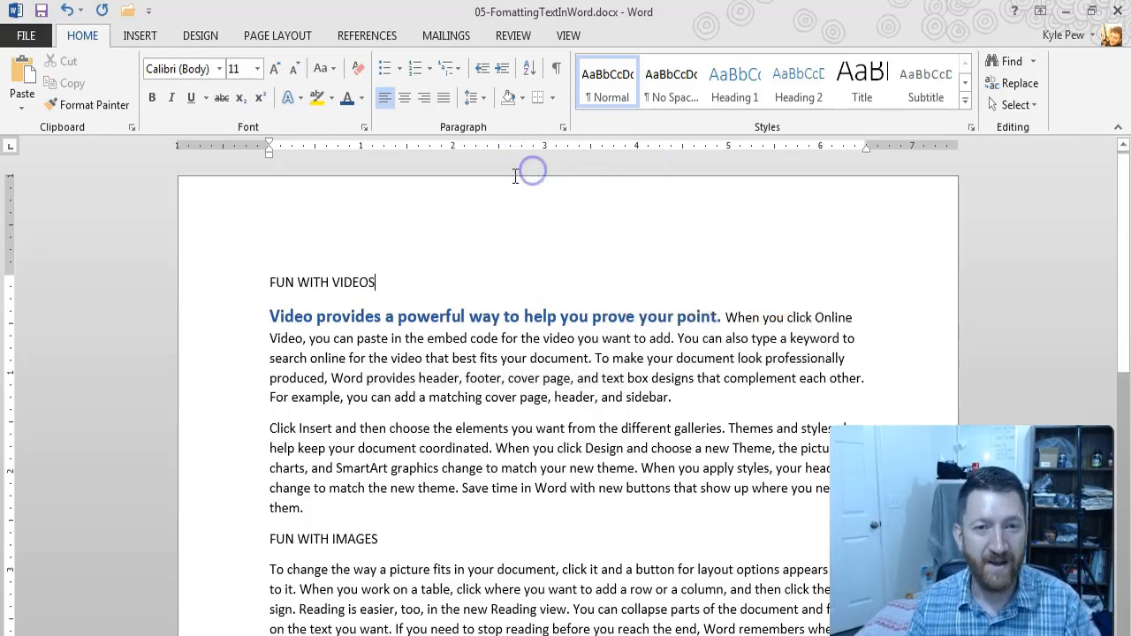
pyautogui.click(25, 40)
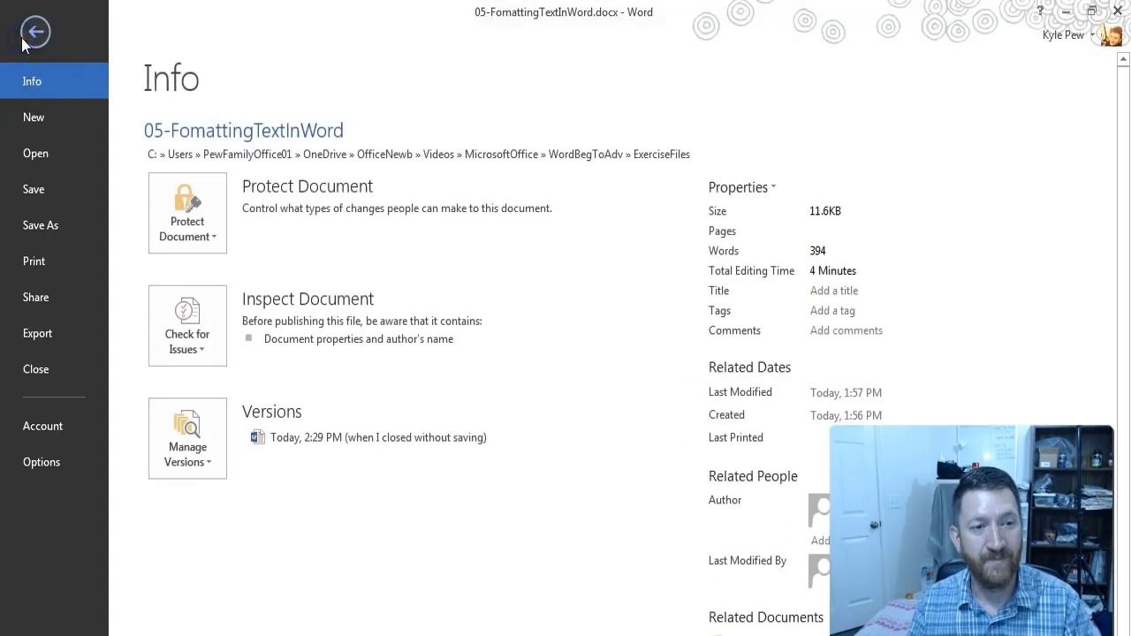
pyautogui.click(36, 463)
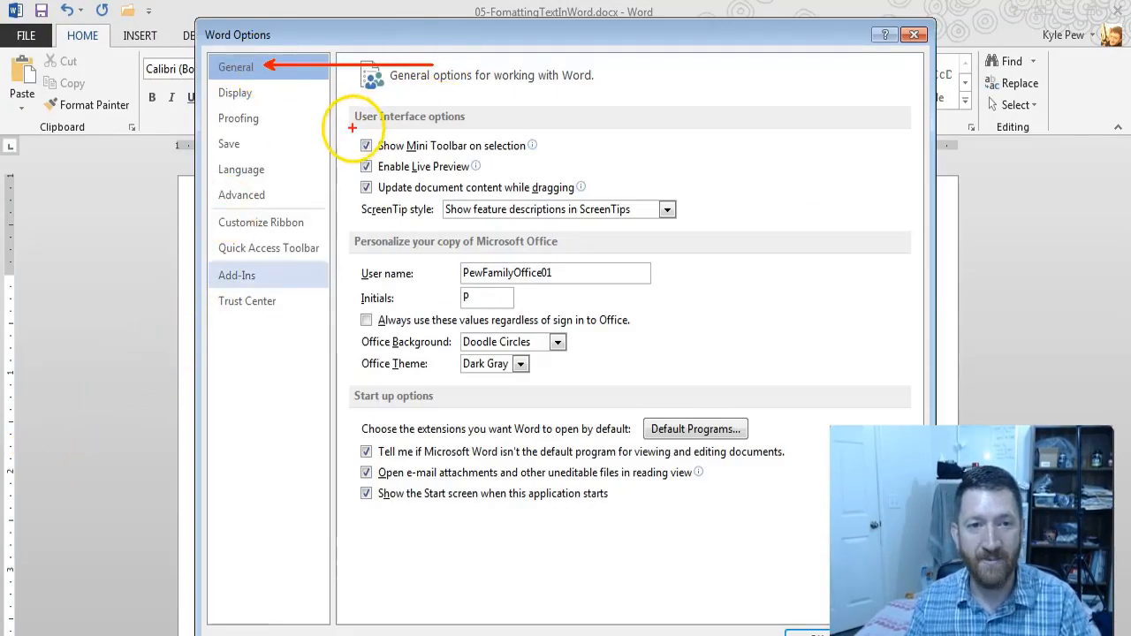
pyautogui.moveTo(353, 130); pyautogui.dragTo(556, 155)
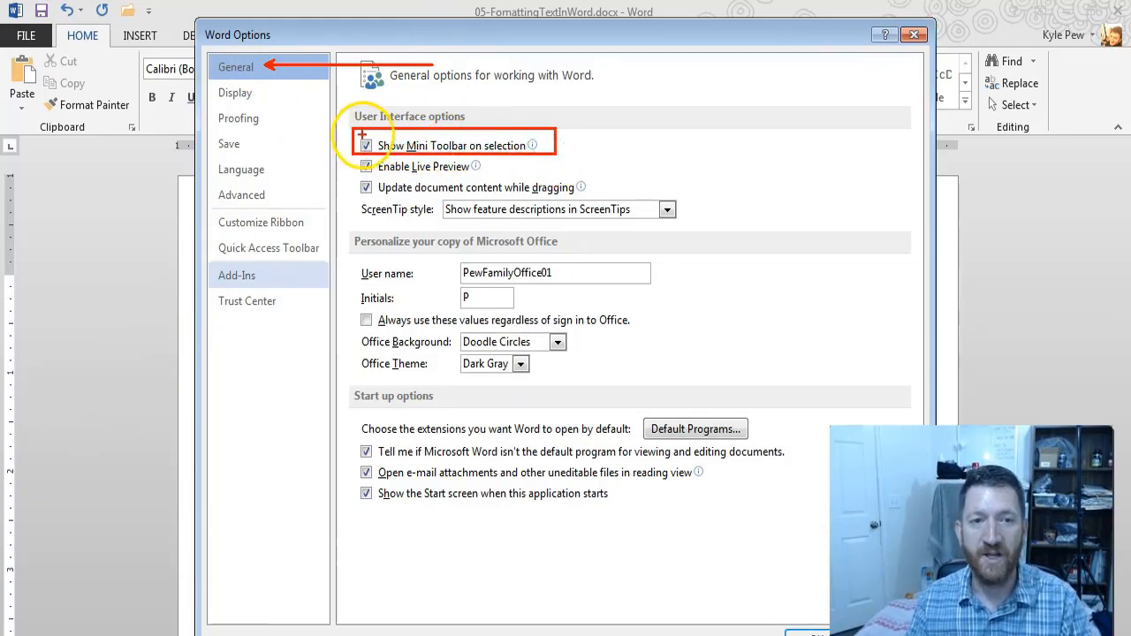
pyautogui.moveTo(363, 136); pyautogui.dragTo(267, 89)
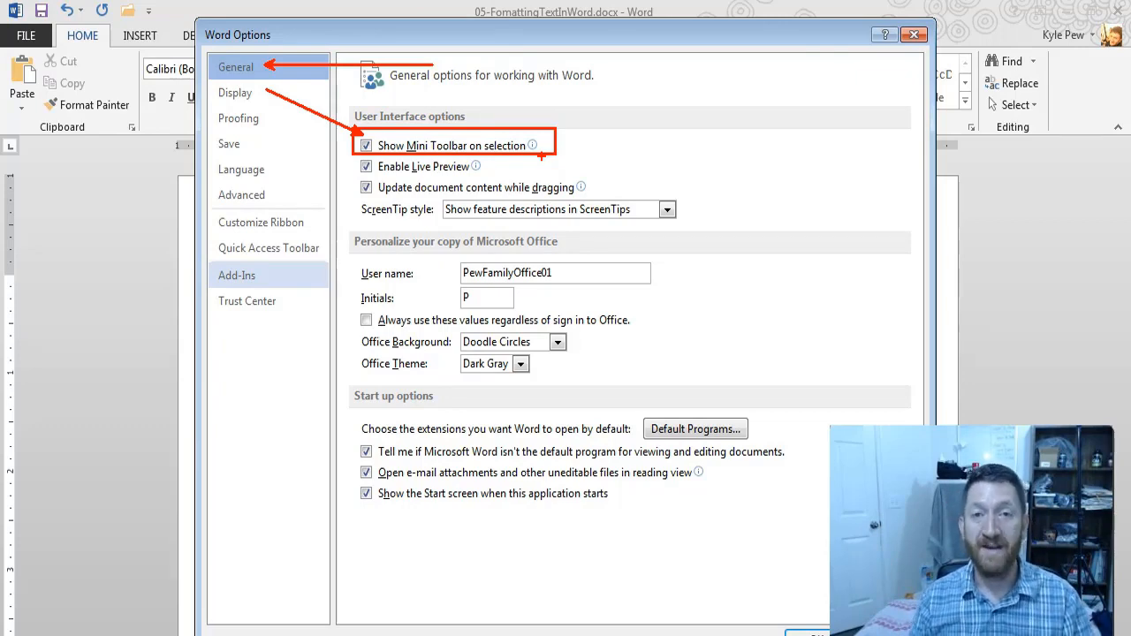
pyautogui.click(914, 35)
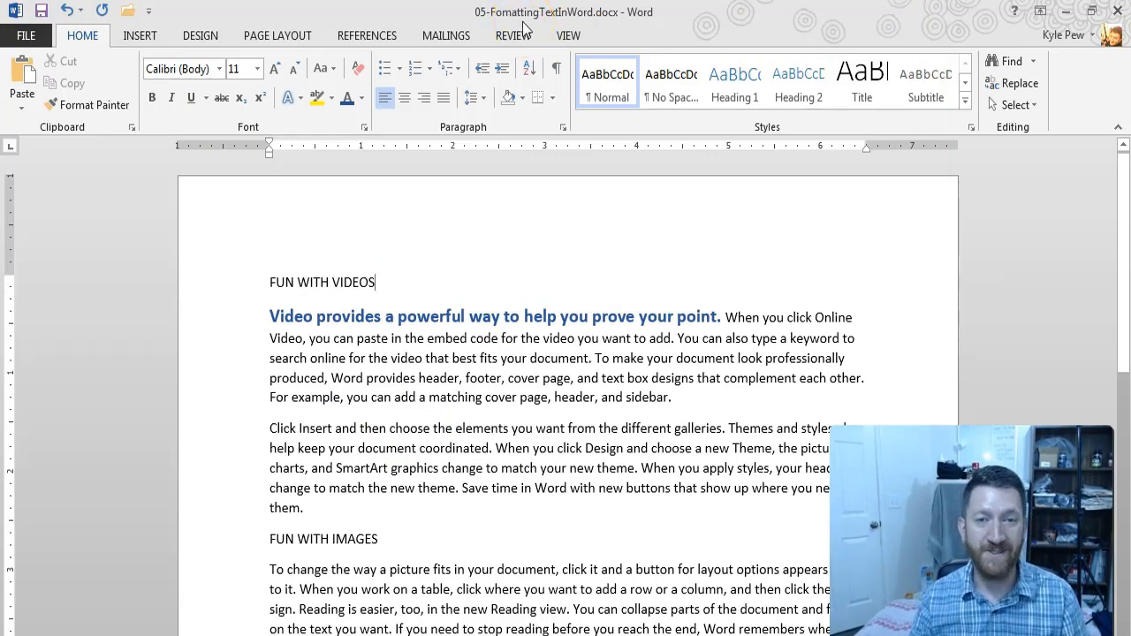
pyautogui.moveTo(376, 373); pyautogui.dragTo(598, 359)
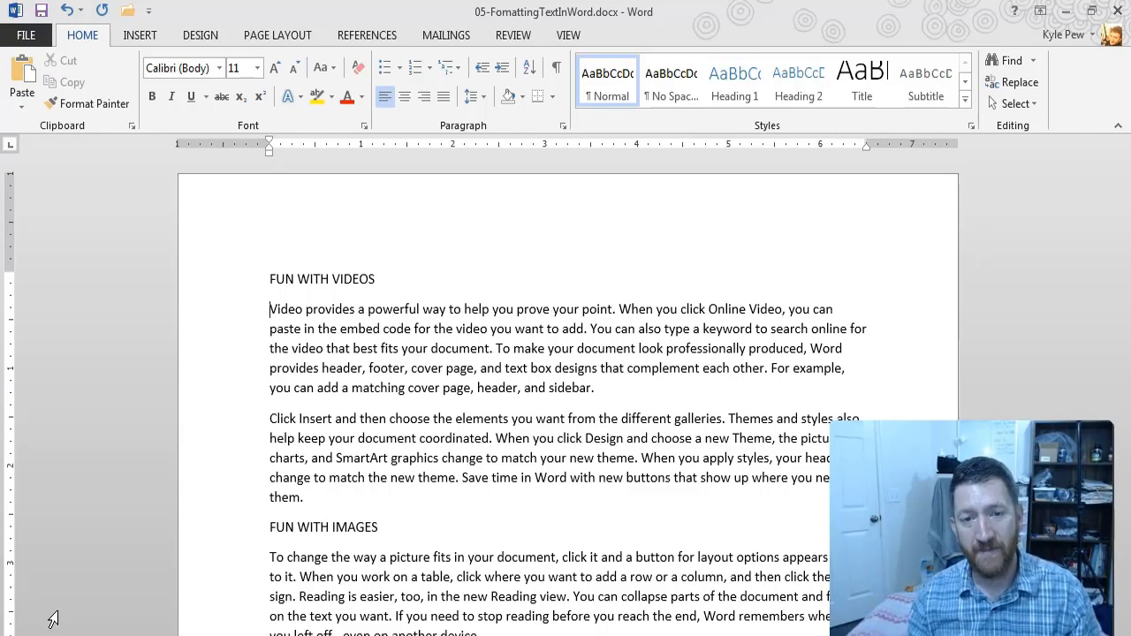
# Step: Show the paragraph marks and other hidden formatting symbols in the document
pyautogui.click(91, 39)
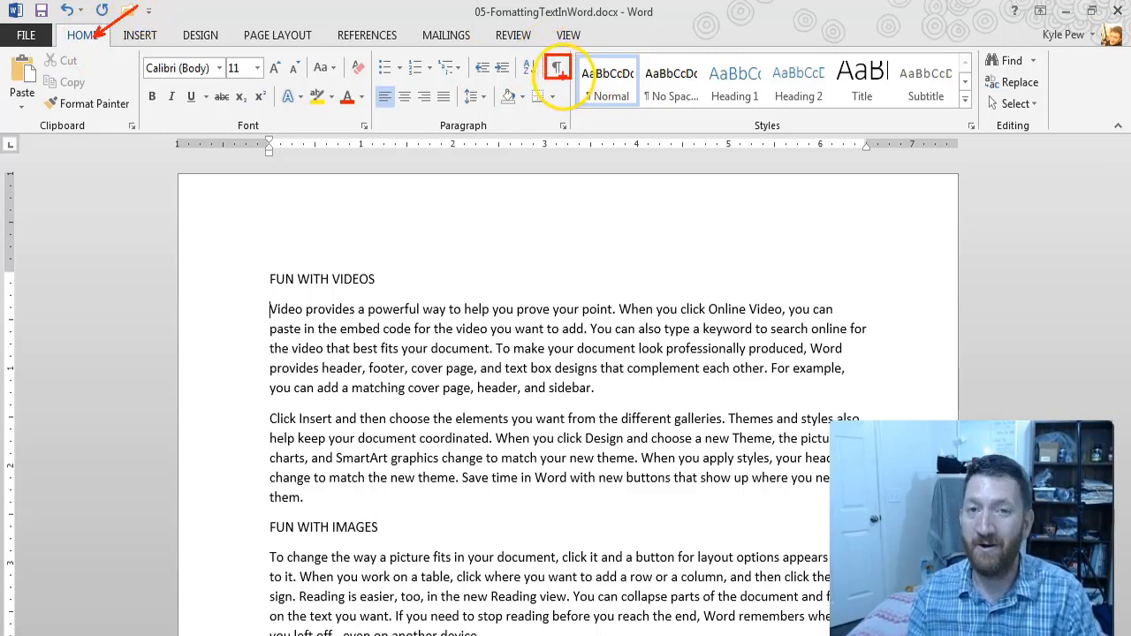
pyautogui.click(557, 68)
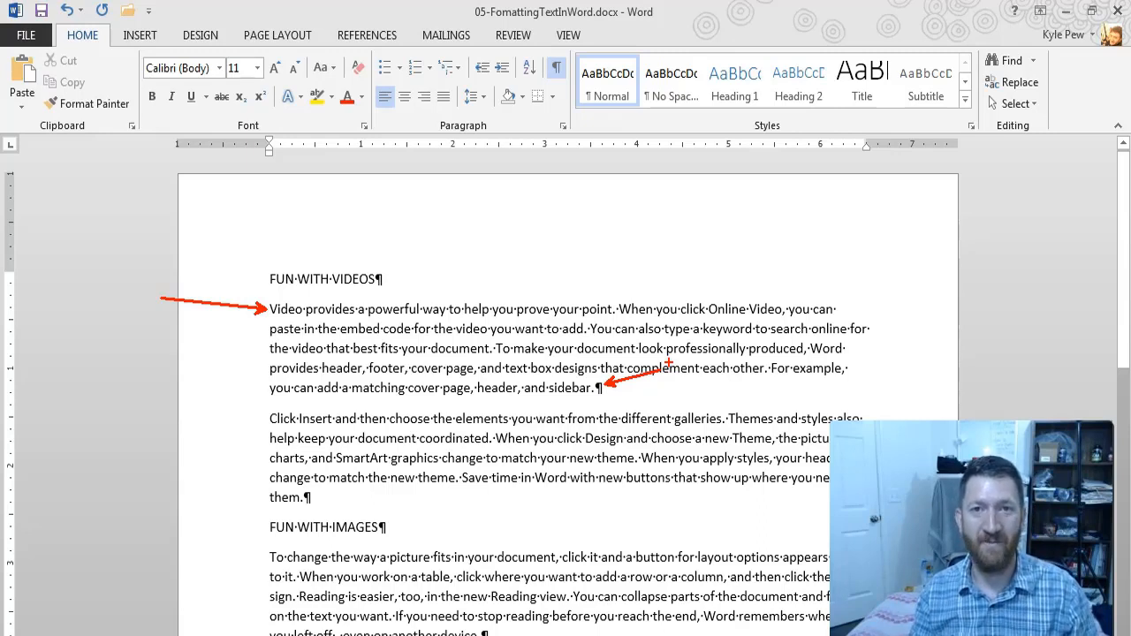
pyautogui.press('Escape')
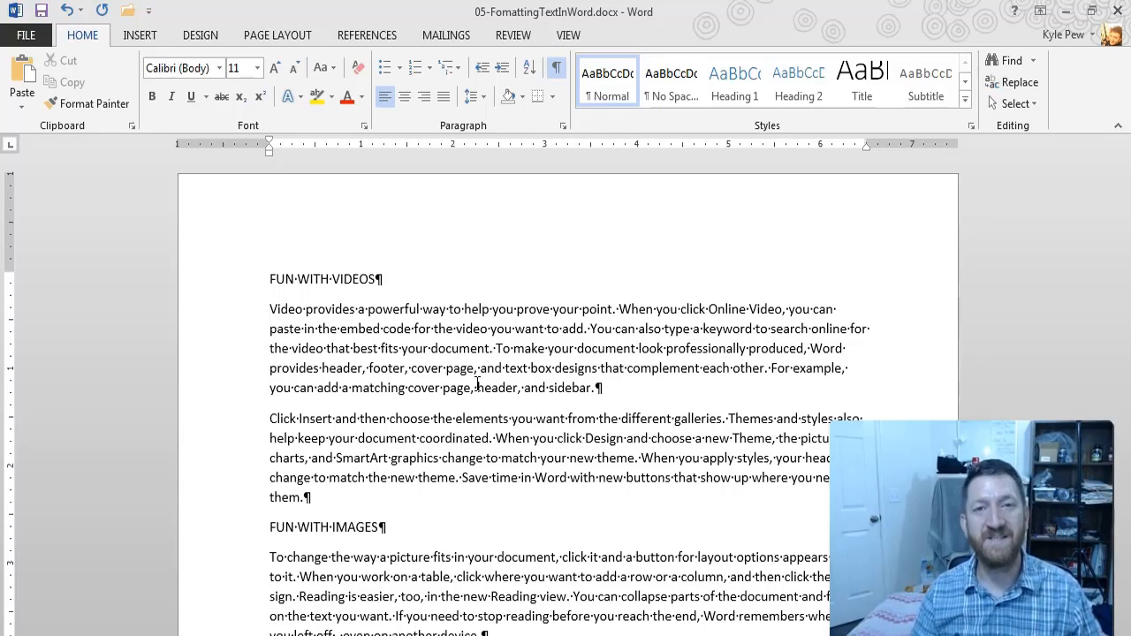
# Step: Set the line spacing of the first body paragraph under "FUN WITH VIDEOS" to 2.0
pyautogui.click(495, 349)
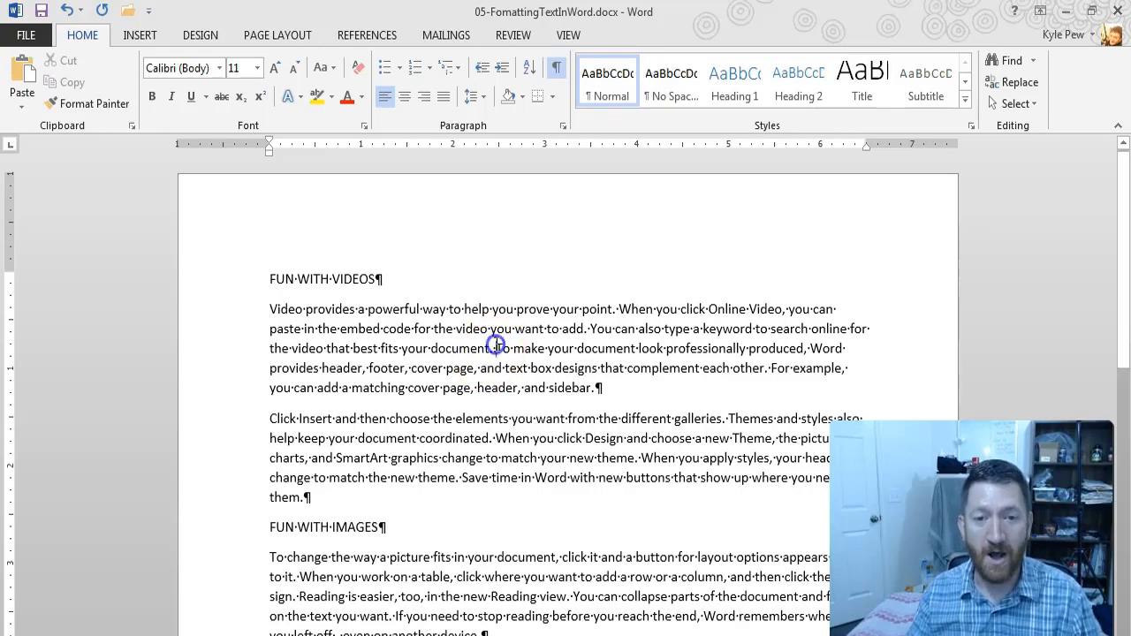
pyautogui.click(516, 334)
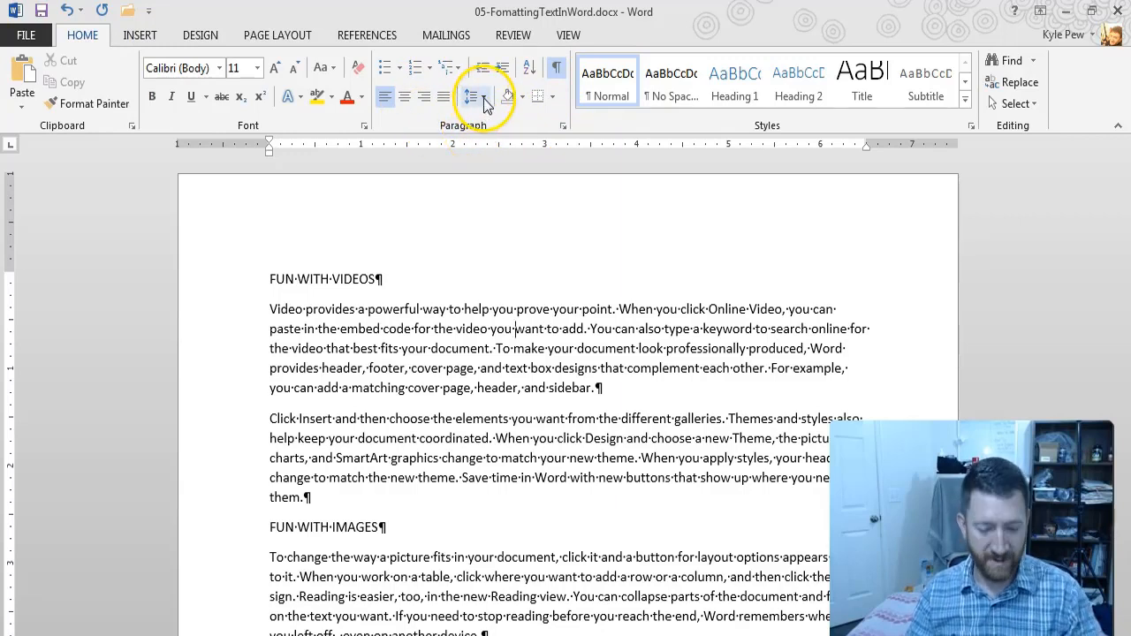
pyautogui.hotkey('ctrl', '2')
pyautogui.moveTo(483, 99); pyautogui.dragTo(493, 115)
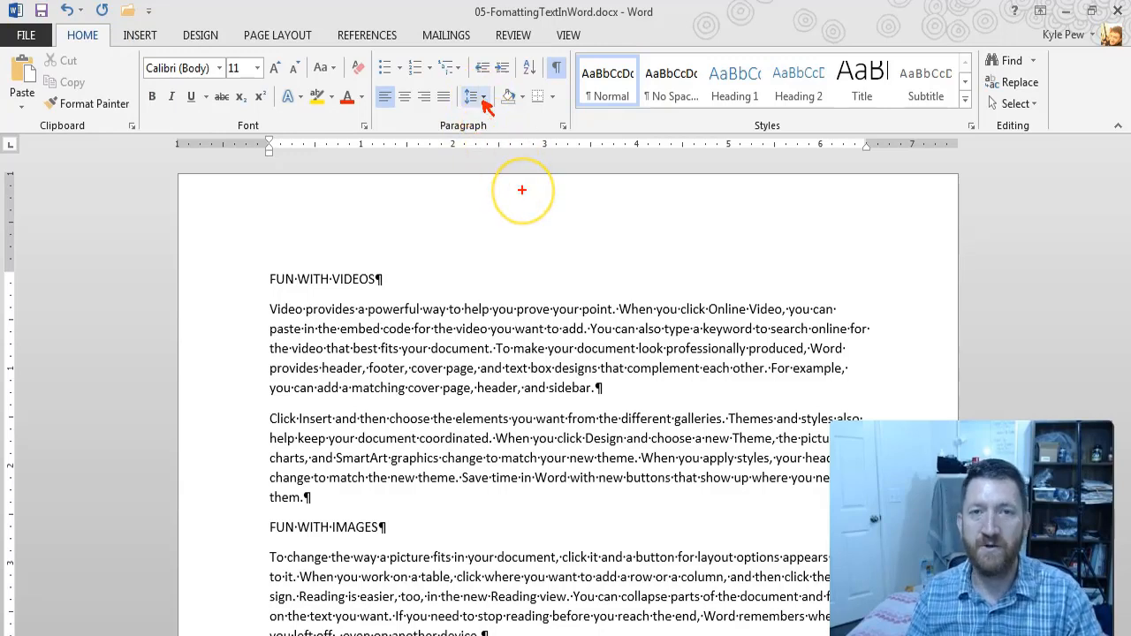
pyautogui.press('Escape')
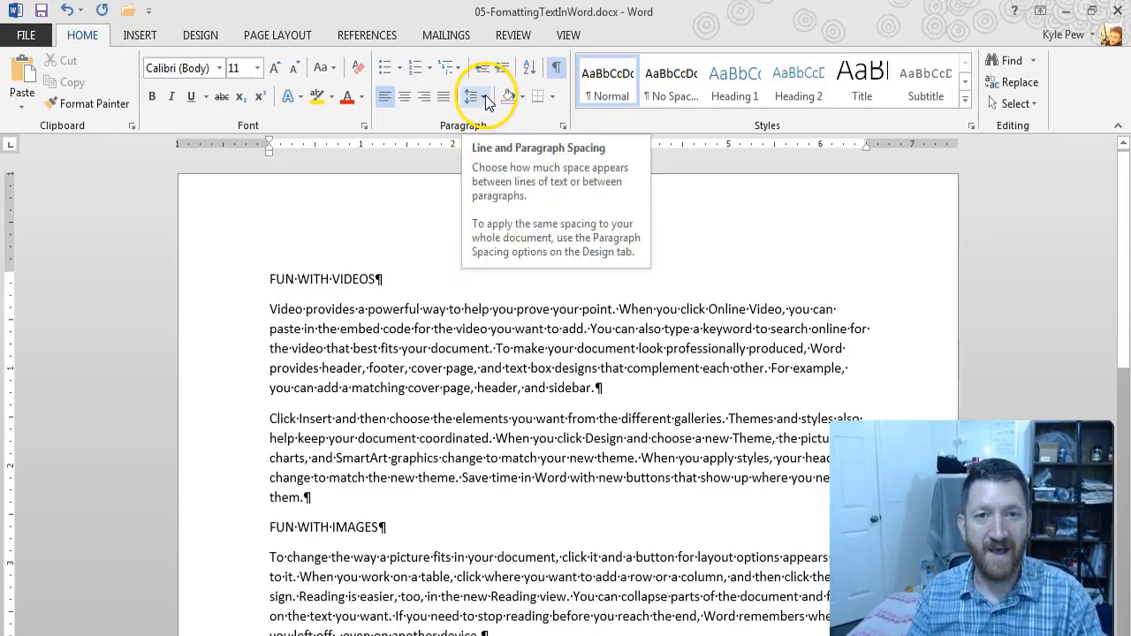
pyautogui.click(485, 100)
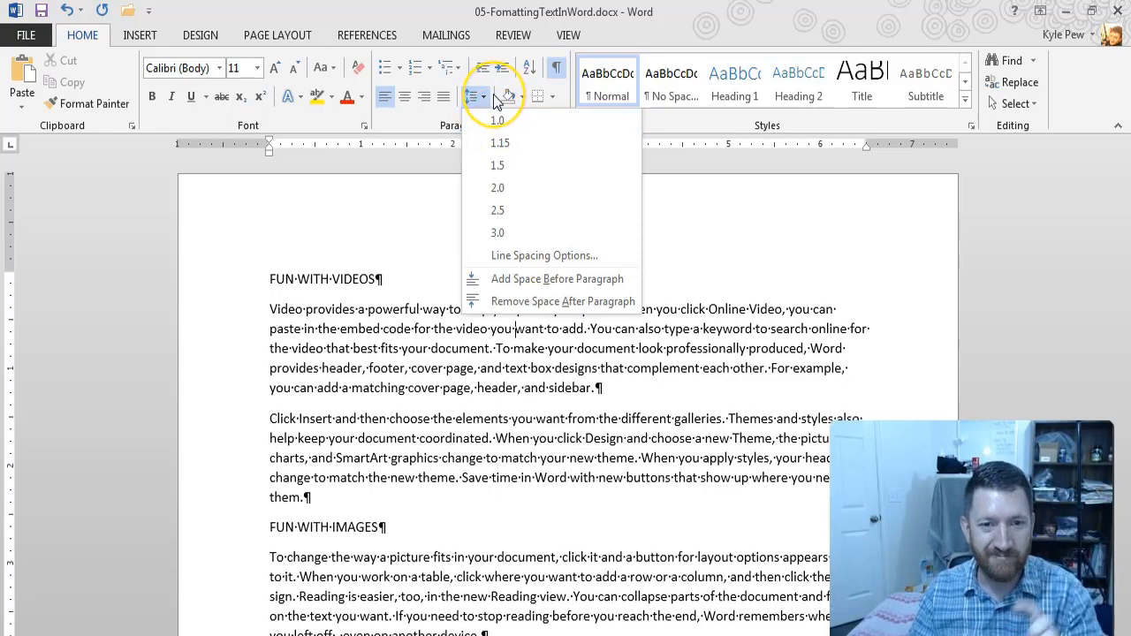
pyautogui.click(495, 122)
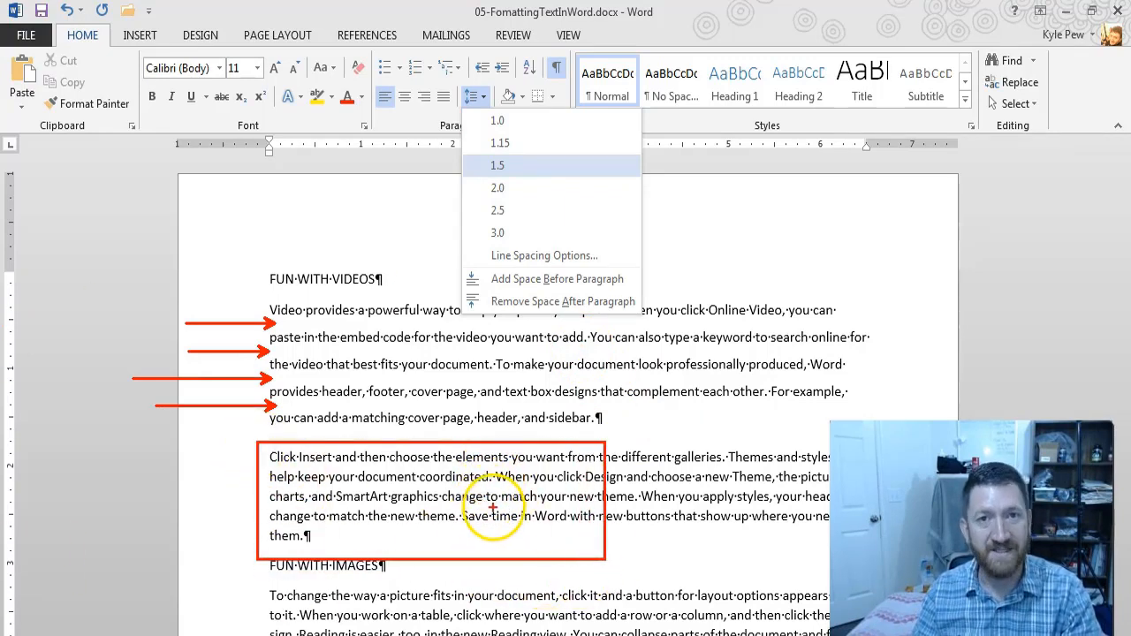
pyautogui.click(497, 142)
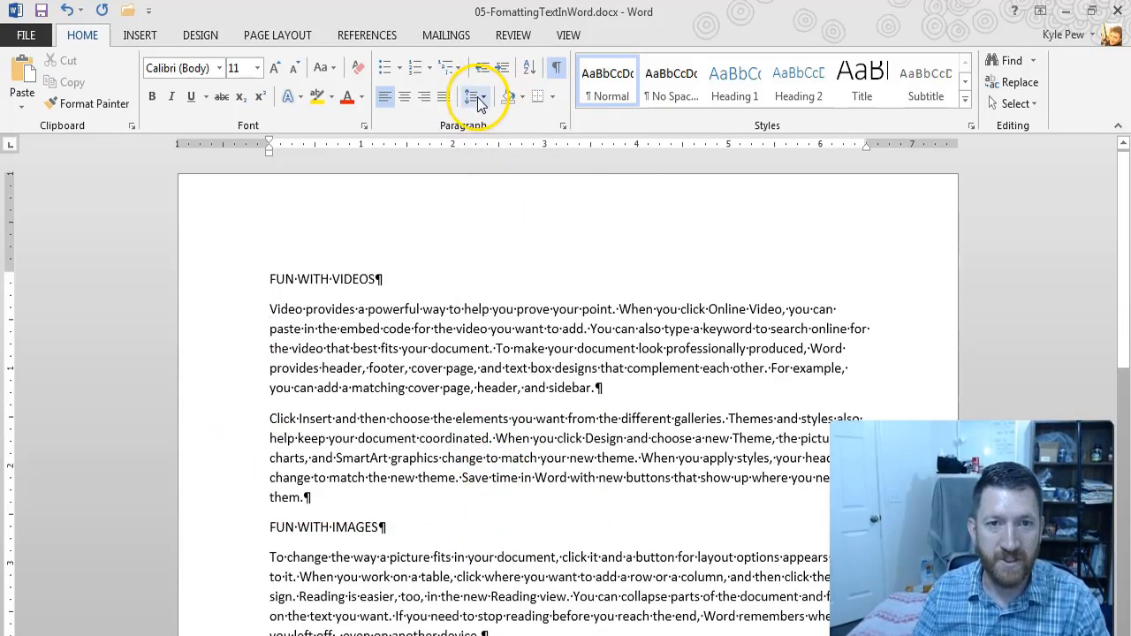
pyautogui.click(475, 96)
pyautogui.click(499, 191)
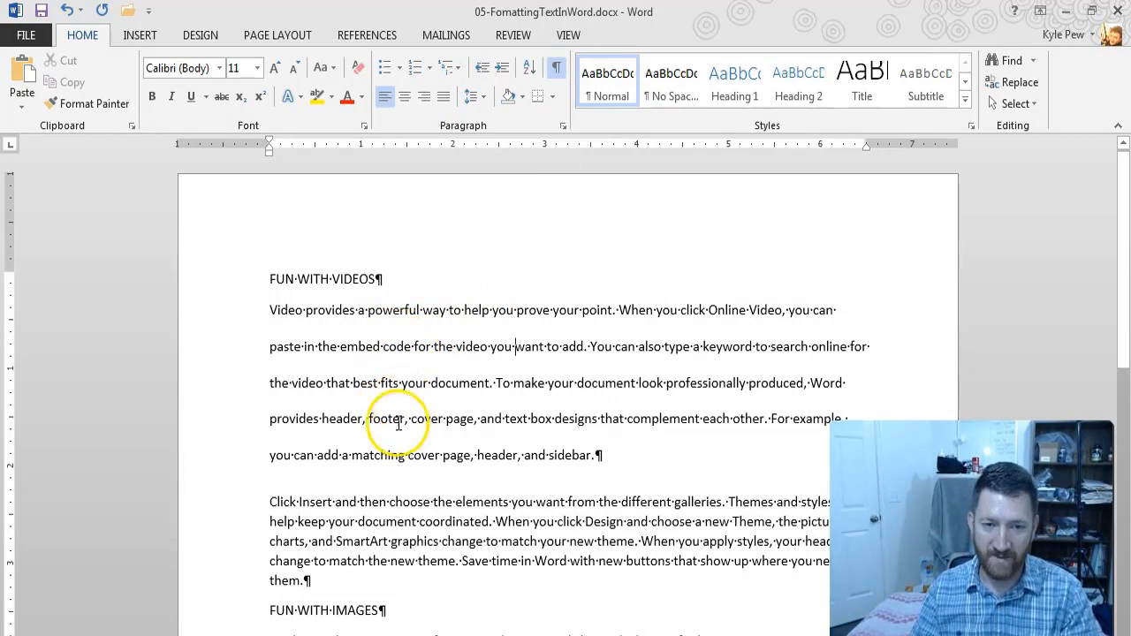
pyautogui.click(467, 393)
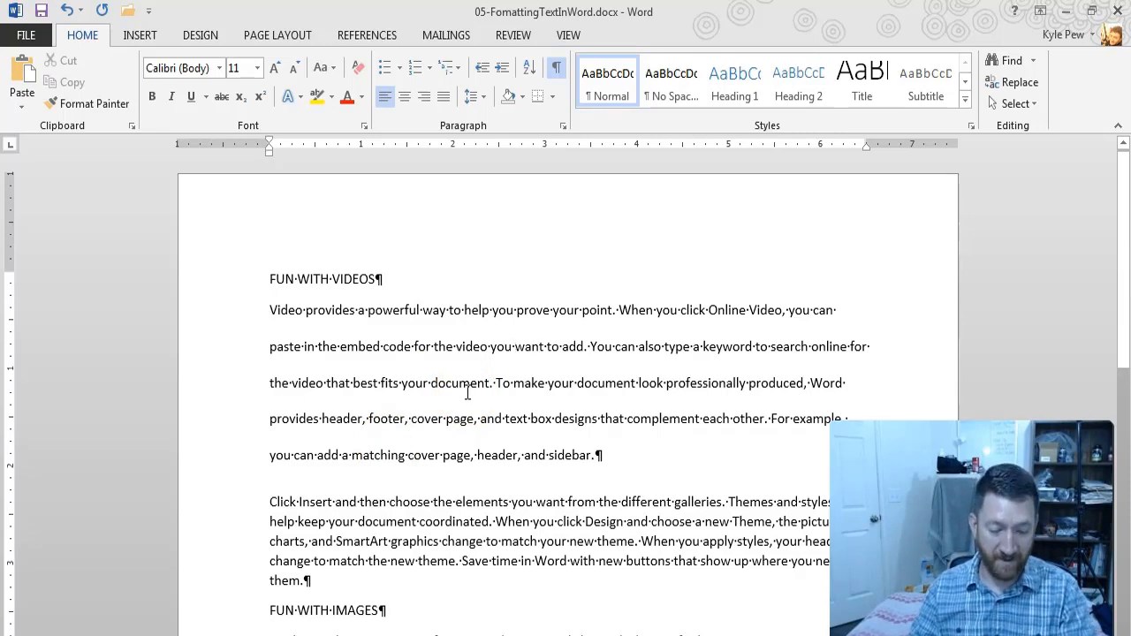
pyautogui.moveTo(270, 299); pyautogui.dragTo(269, 462)
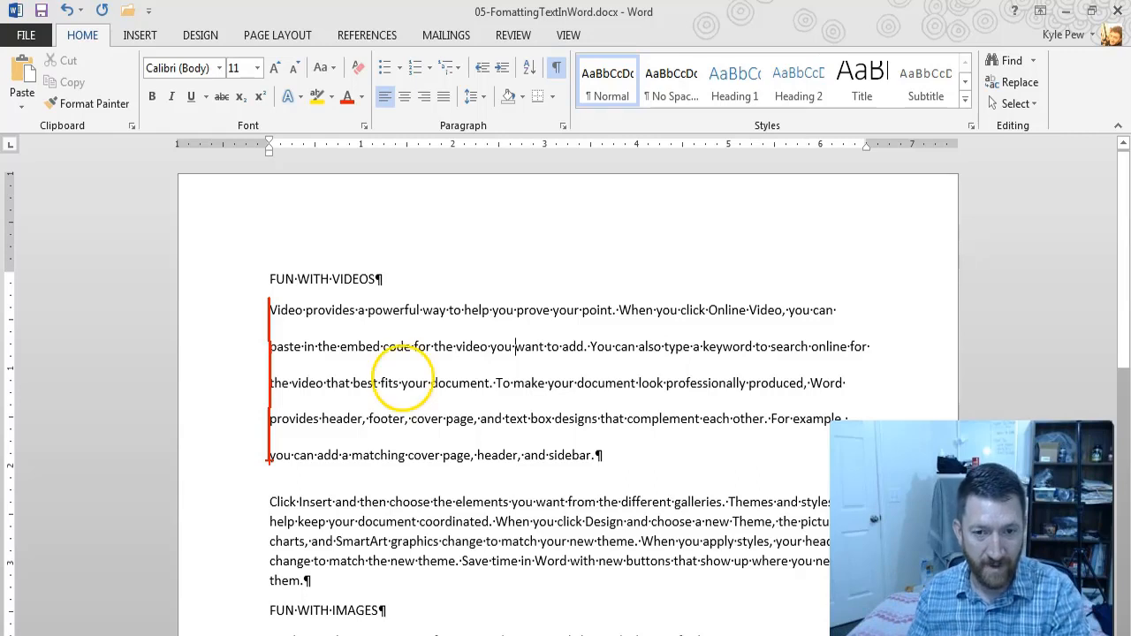
pyautogui.press('Escape')
pyautogui.click(564, 371)
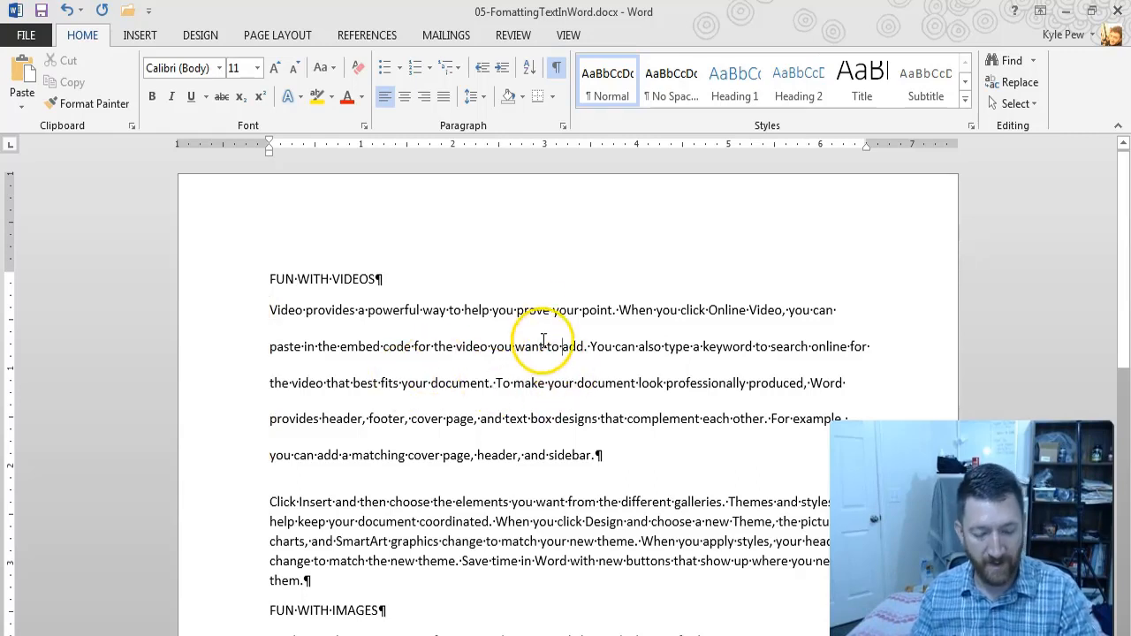
pyautogui.hotkey('ctrl', '2')
pyautogui.moveTo(376, 83); pyautogui.dragTo(453, 113)
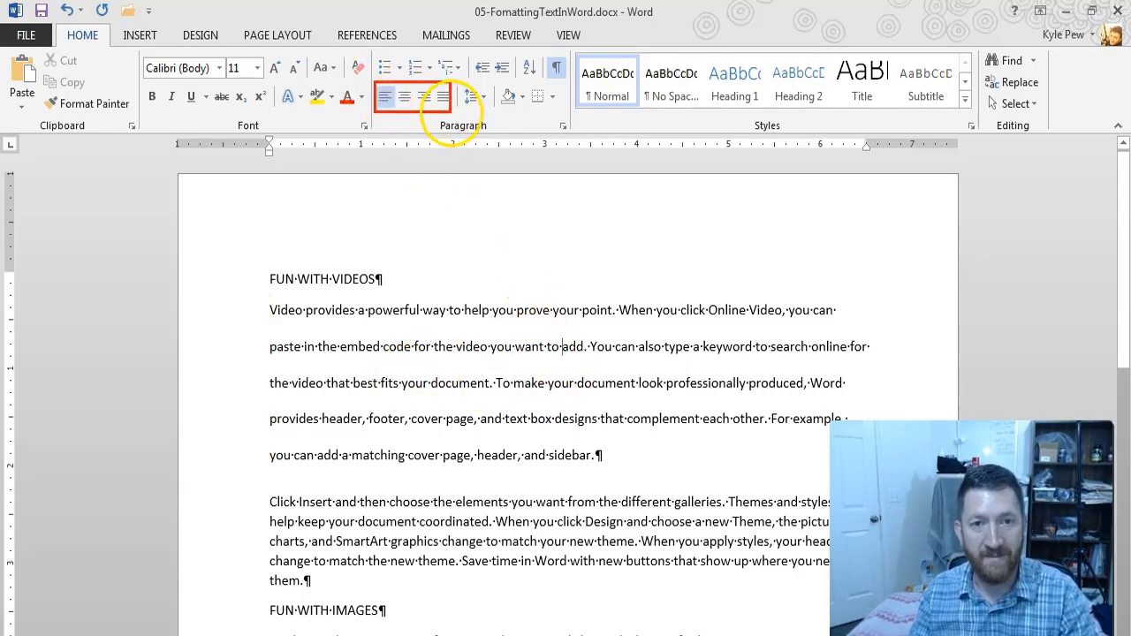
pyautogui.moveTo(386, 125); pyautogui.dragTo(387, 159)
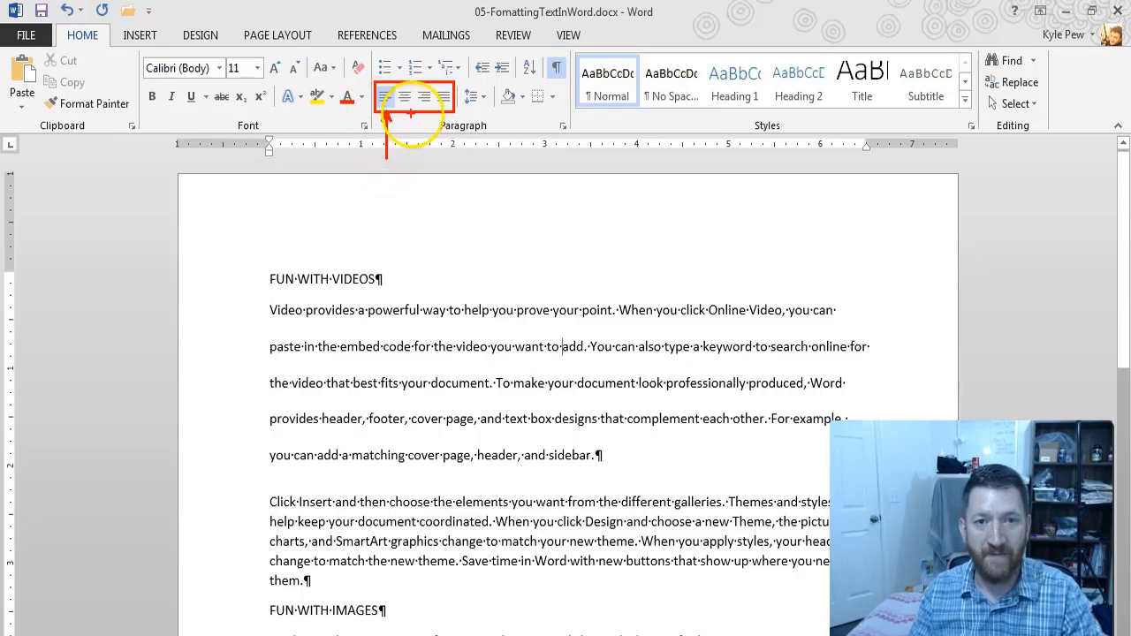
pyautogui.moveTo(404, 109); pyautogui.dragTo(412, 169)
pyautogui.moveTo(426, 113)
pyautogui.mouseDown()
pyautogui.moveTo(441, 186)
pyautogui.moveTo(484, 160)
pyautogui.mouseUp()
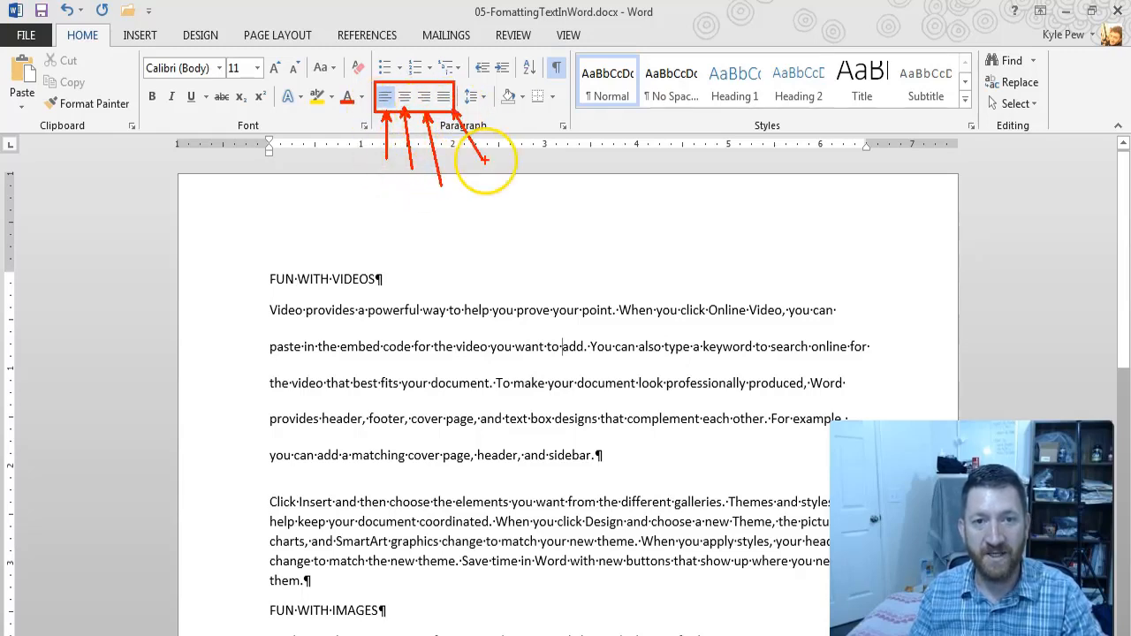
pyautogui.press('Escape')
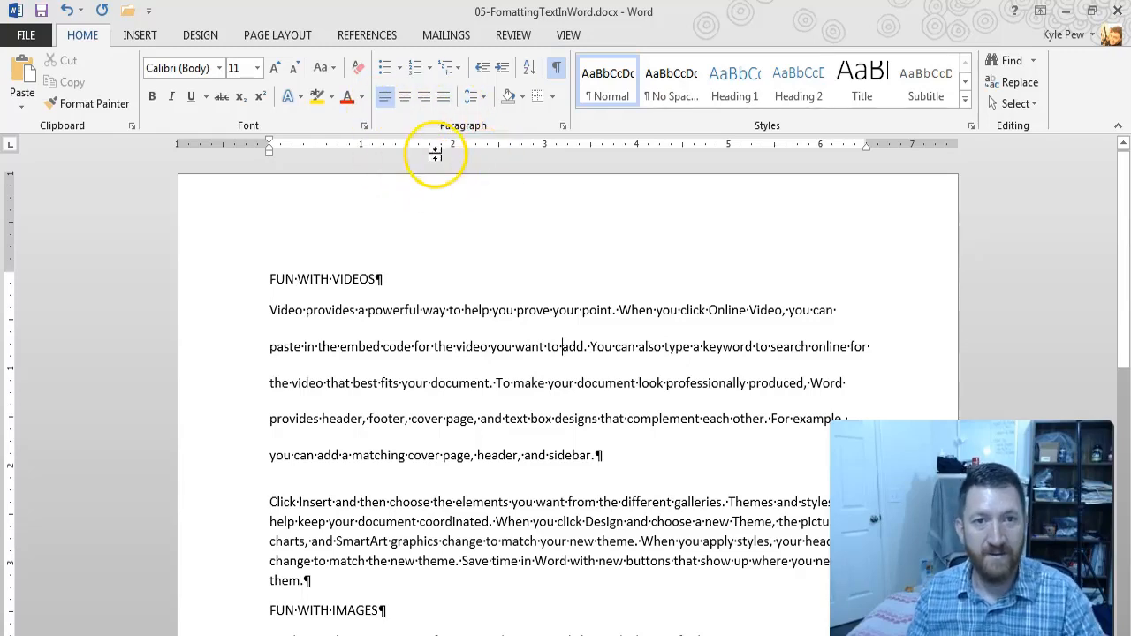
# Step: Try center alignment and justified alignment on the first body paragraph under "FUN WITH VIDEOS"
pyautogui.click(404, 98)
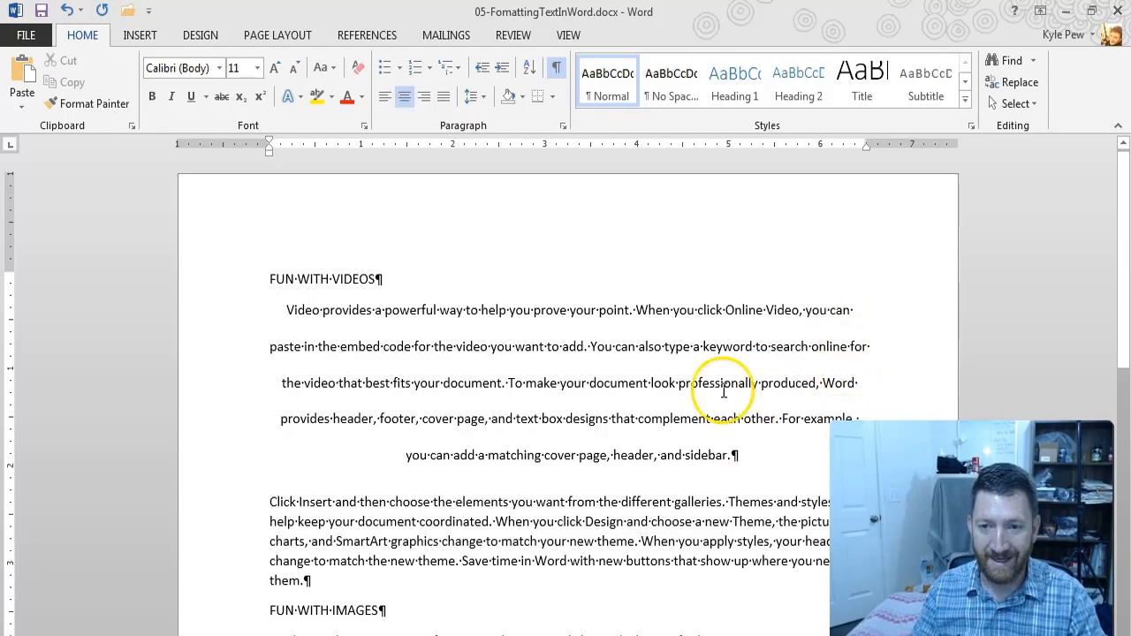
pyautogui.click(443, 97)
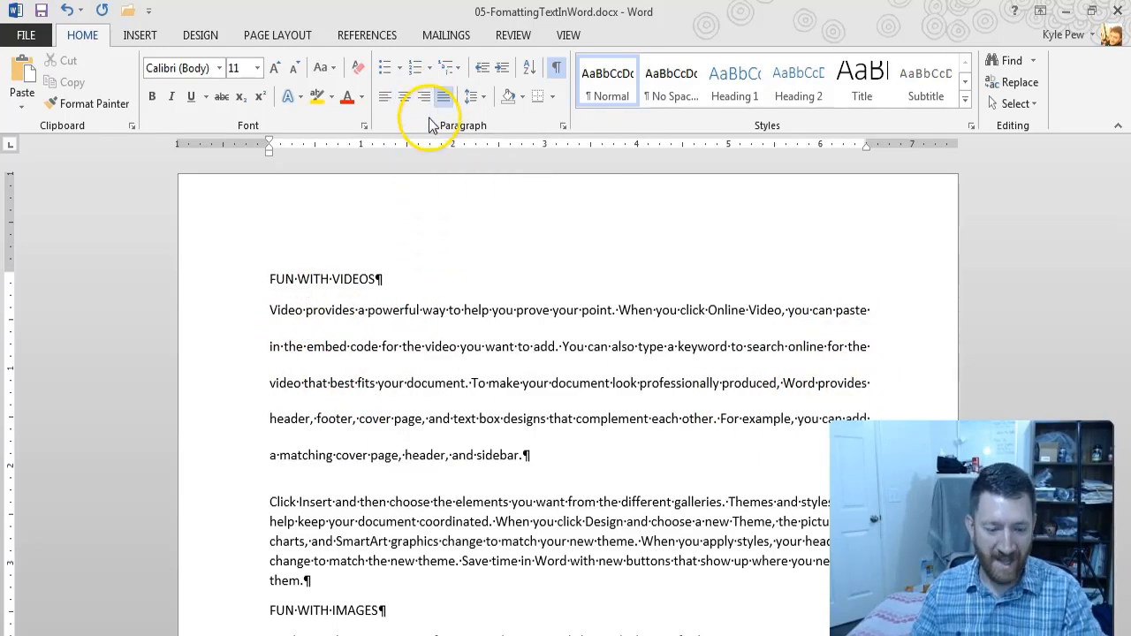
pyautogui.moveTo(269, 300); pyautogui.dragTo(269, 480)
pyautogui.moveTo(866, 298); pyautogui.dragTo(870, 420)
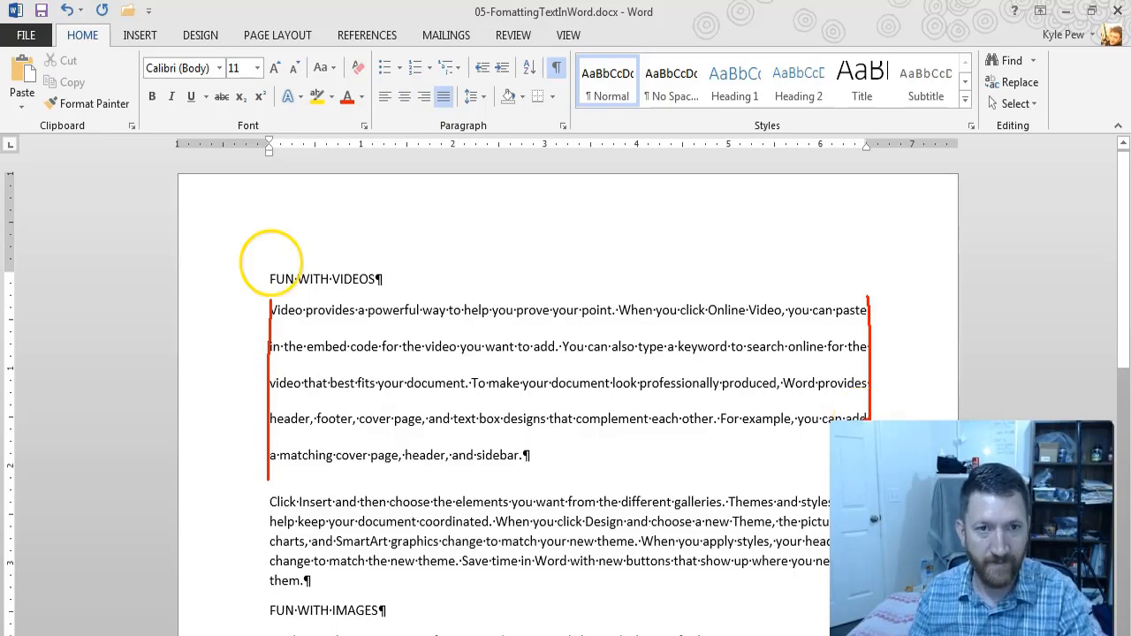
pyautogui.press('Escape')
# Step: Try right alignment on the first body paragraph and return it to left alignment
pyautogui.click(422, 99)
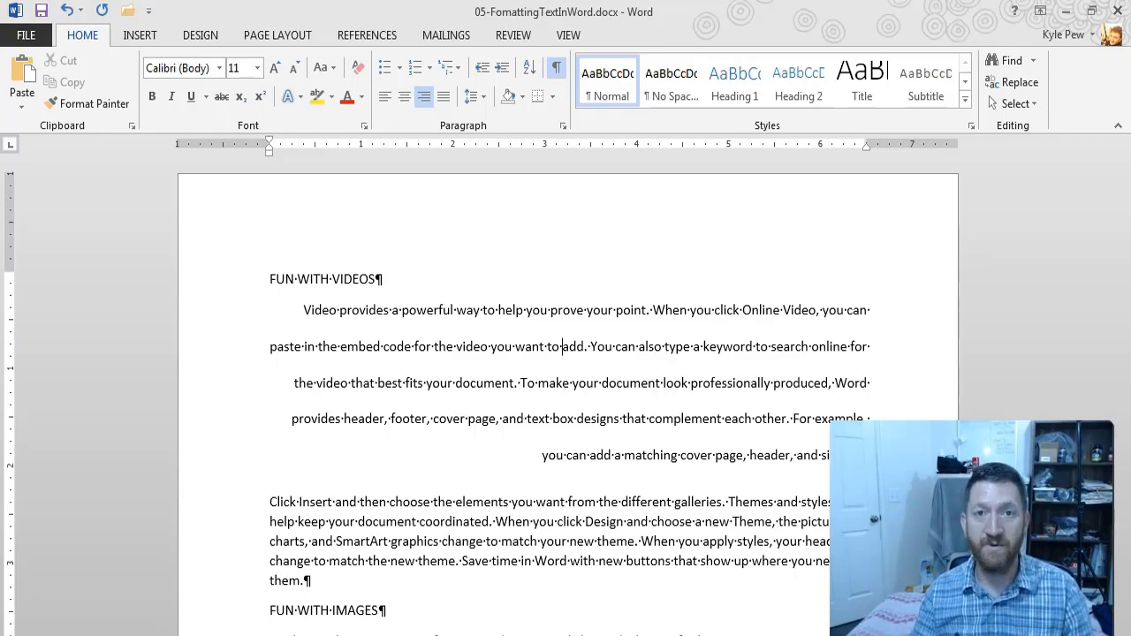
pyautogui.click(426, 310)
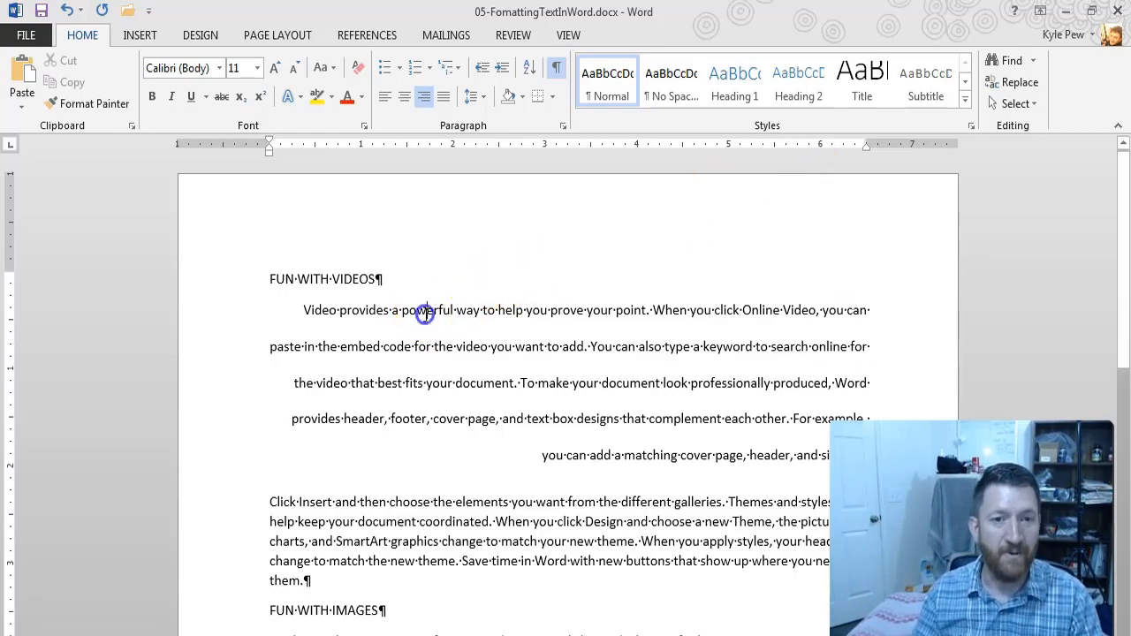
pyautogui.click(385, 98)
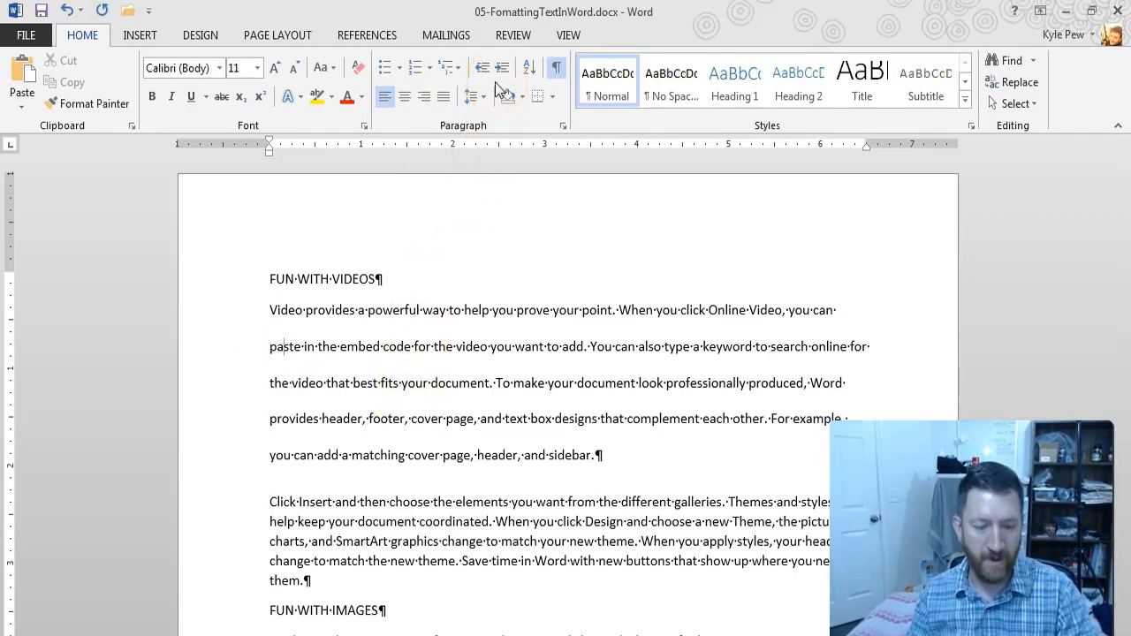
pyautogui.hotkey('ctrl', 'shift', 'd')
pyautogui.moveTo(415, 87)
pyautogui.mouseDown()
pyautogui.moveTo(368, 243)
pyautogui.moveTo(330, 269)
pyautogui.mouseUp()
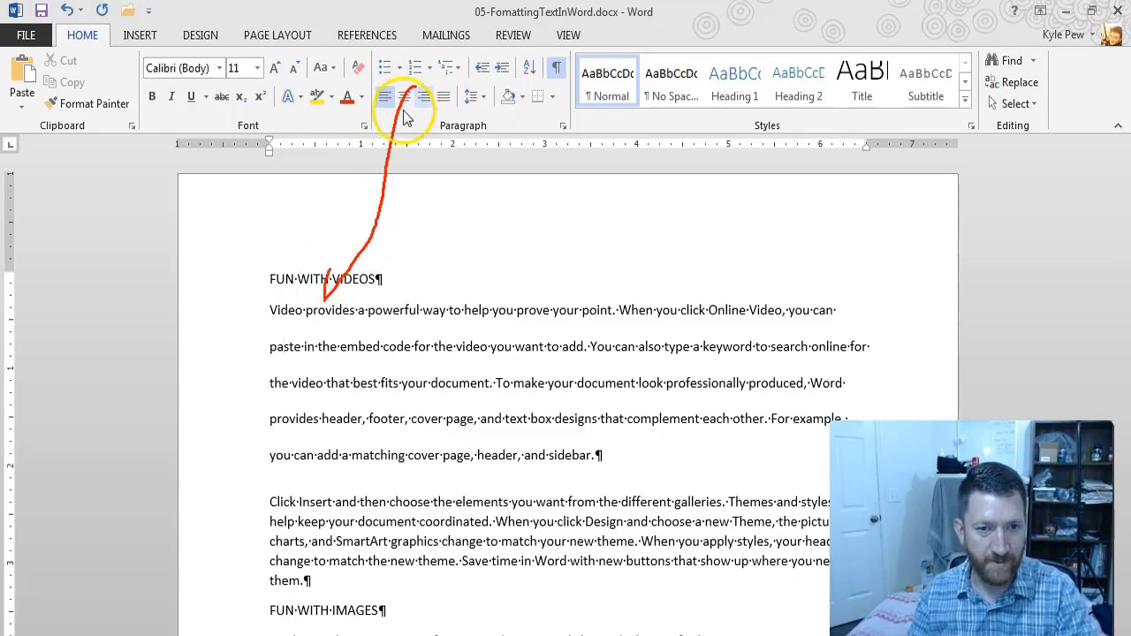
pyautogui.press('Escape')
pyautogui.hotkey('ctrl', 'shift', 'd')
pyautogui.moveTo(211, 342); pyautogui.dragTo(303, 338)
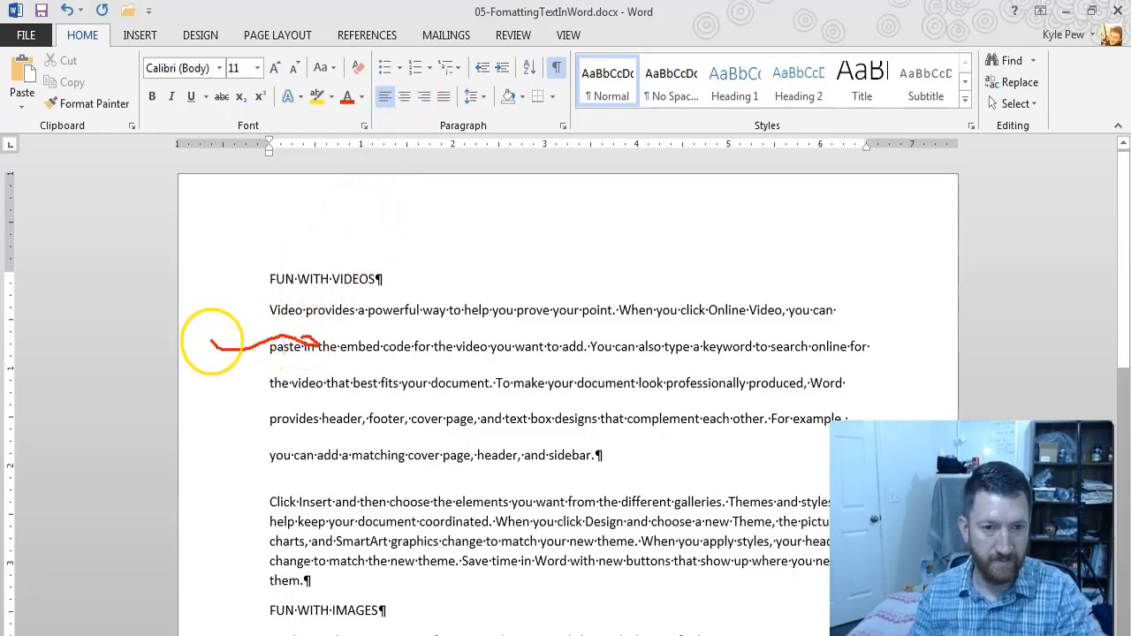
pyautogui.press('Escape')
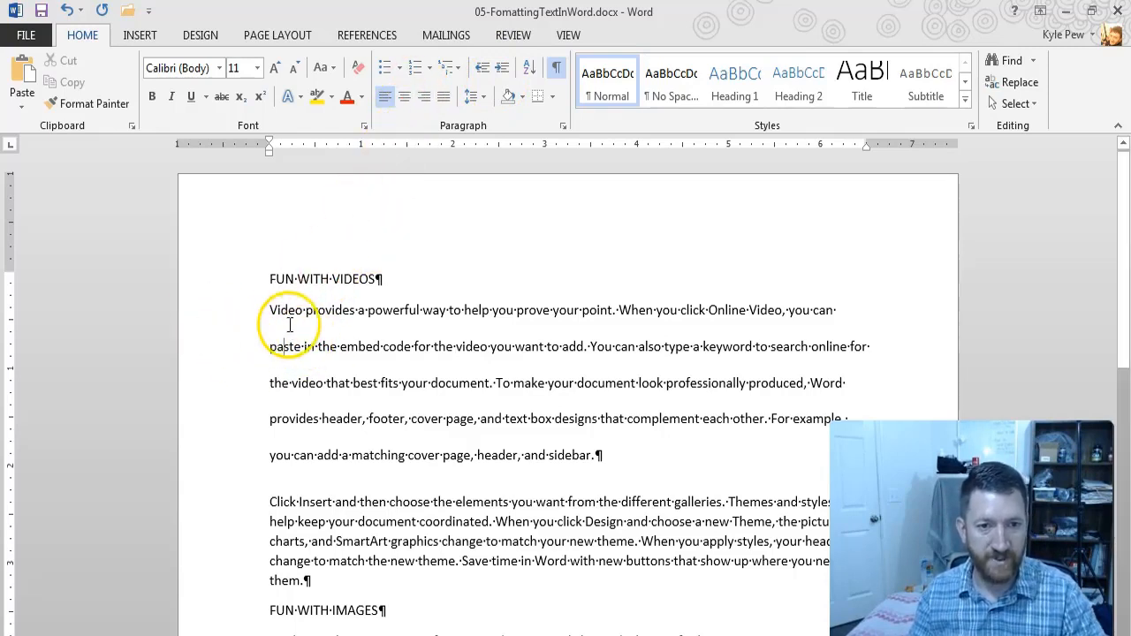
# Step: Increase the left indent of the first body paragraph under "FUN WITH VIDEOS" by two levels and reduce it by one level
pyautogui.click(501, 70)
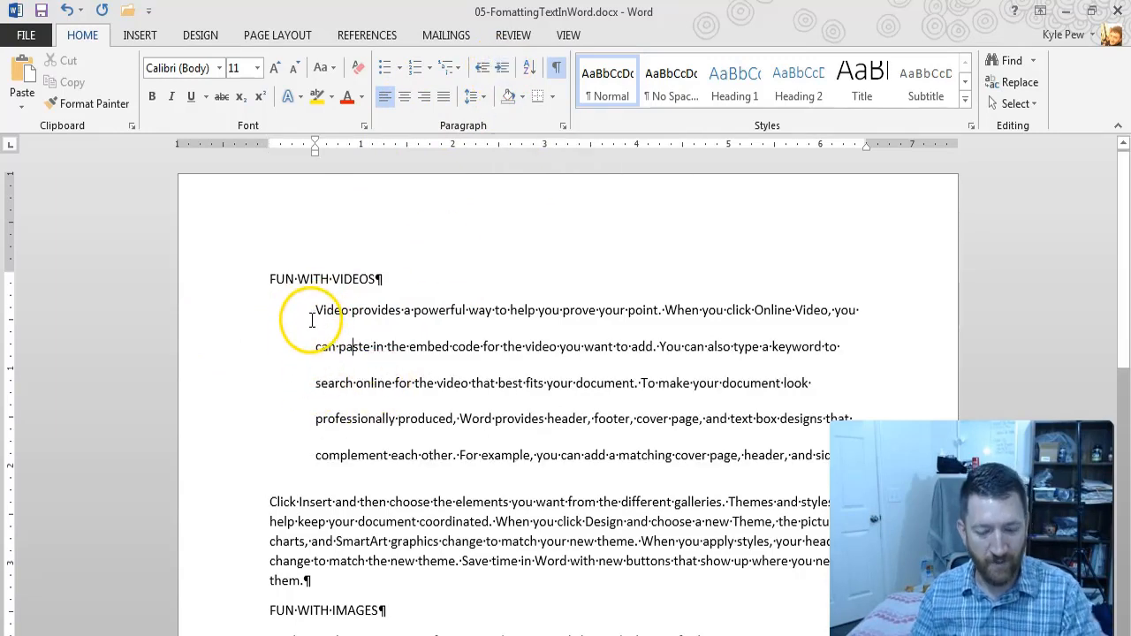
pyautogui.moveTo(310, 324); pyautogui.dragTo(252, 320)
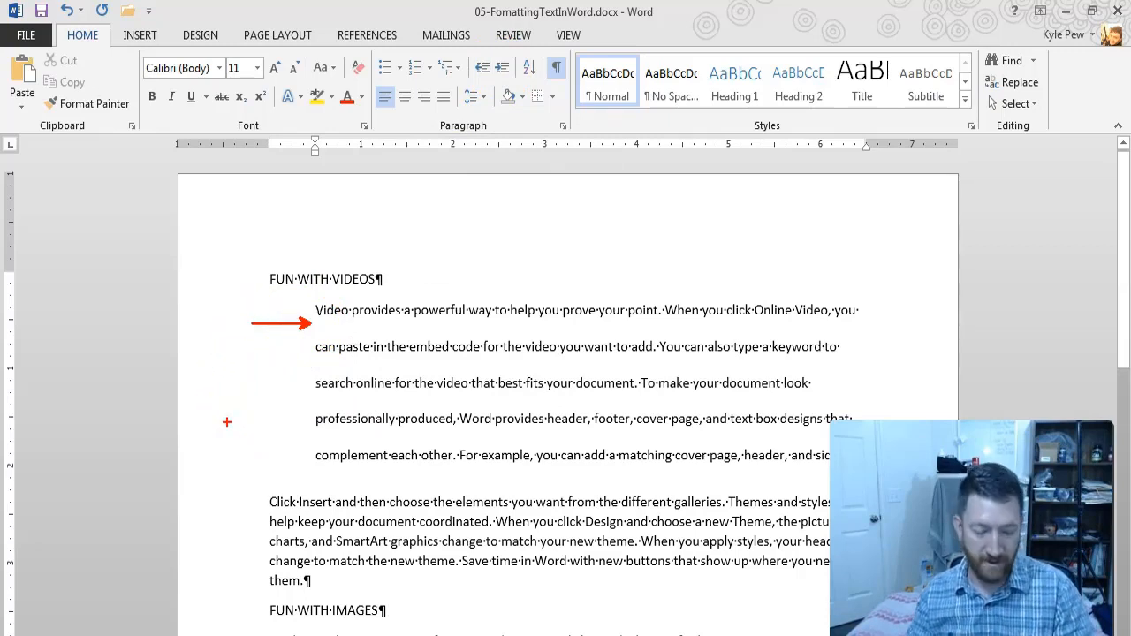
pyautogui.moveTo(320, 148); pyautogui.dragTo(368, 192)
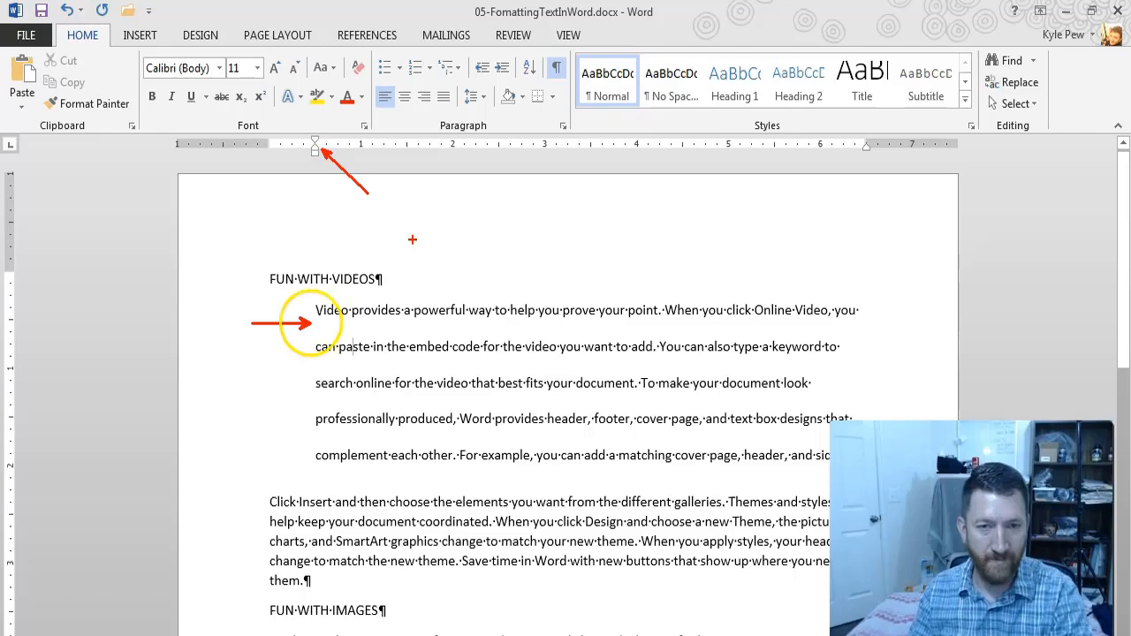
pyautogui.press('Escape')
pyautogui.click(503, 71)
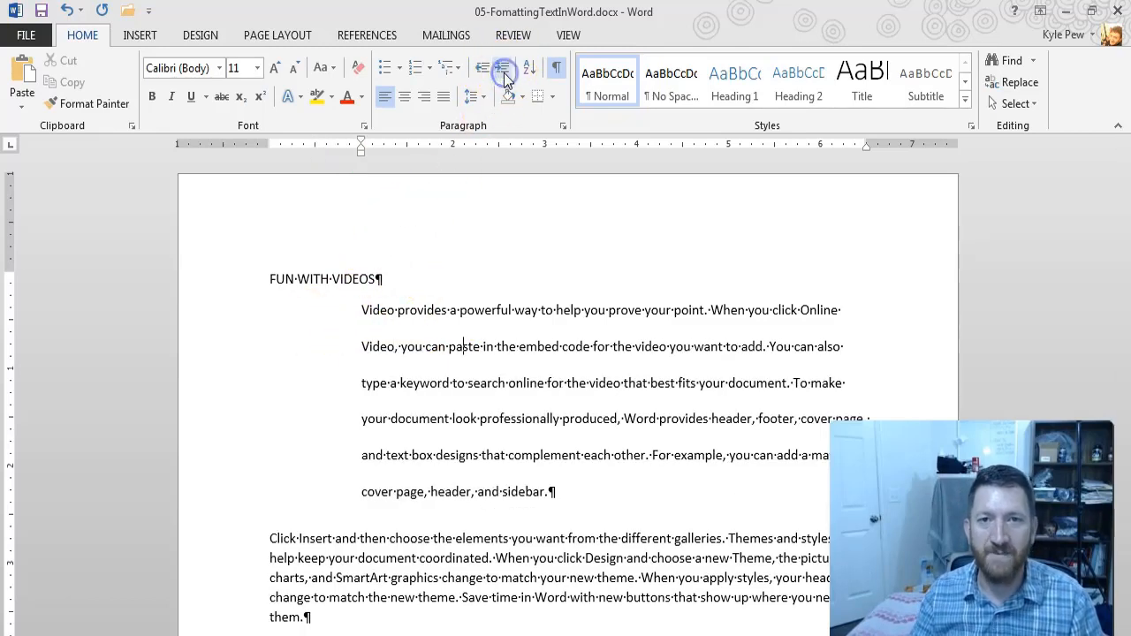
pyautogui.click(482, 69)
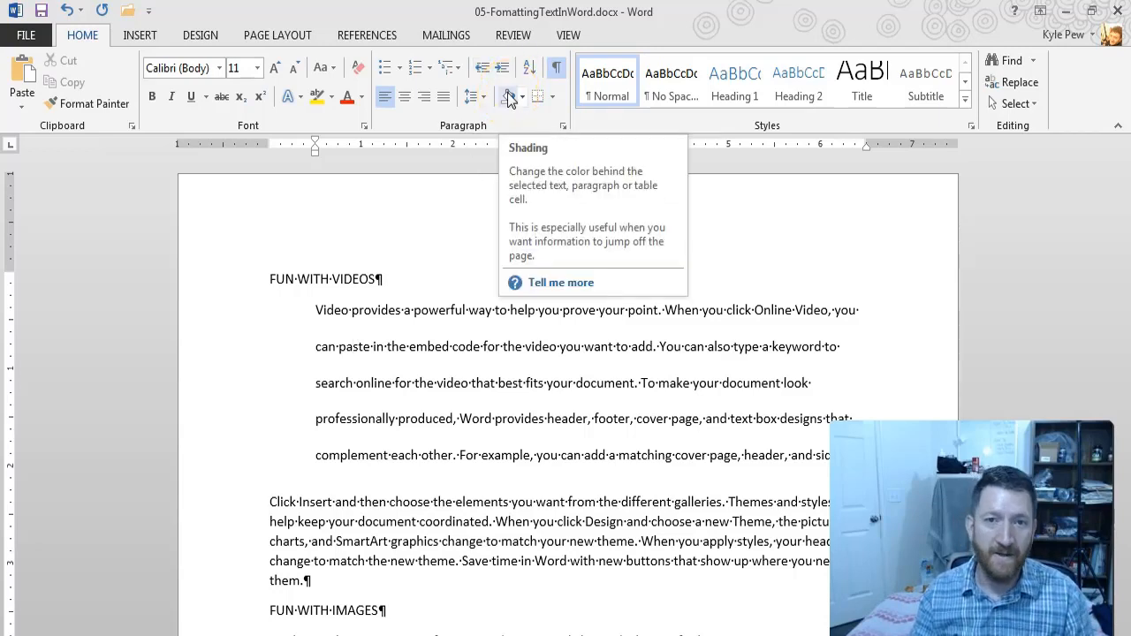
# Step: Review the indentation, spacing and default options in the Paragraph settings of the first body paragraph, and close them without changes
pyautogui.click(552, 98)
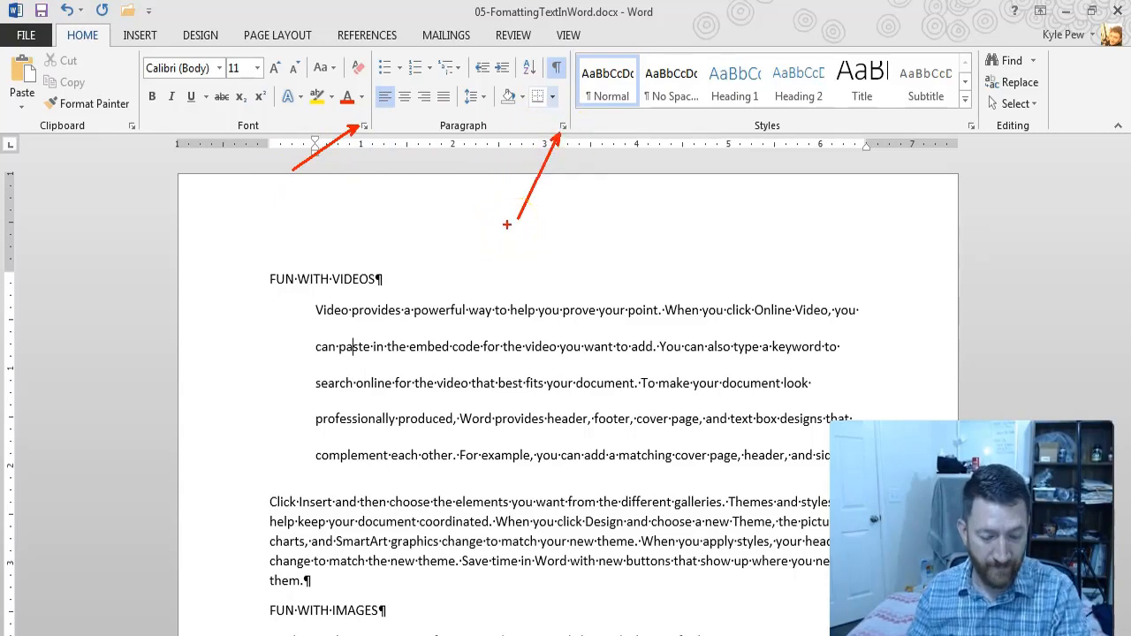
pyautogui.click(562, 126)
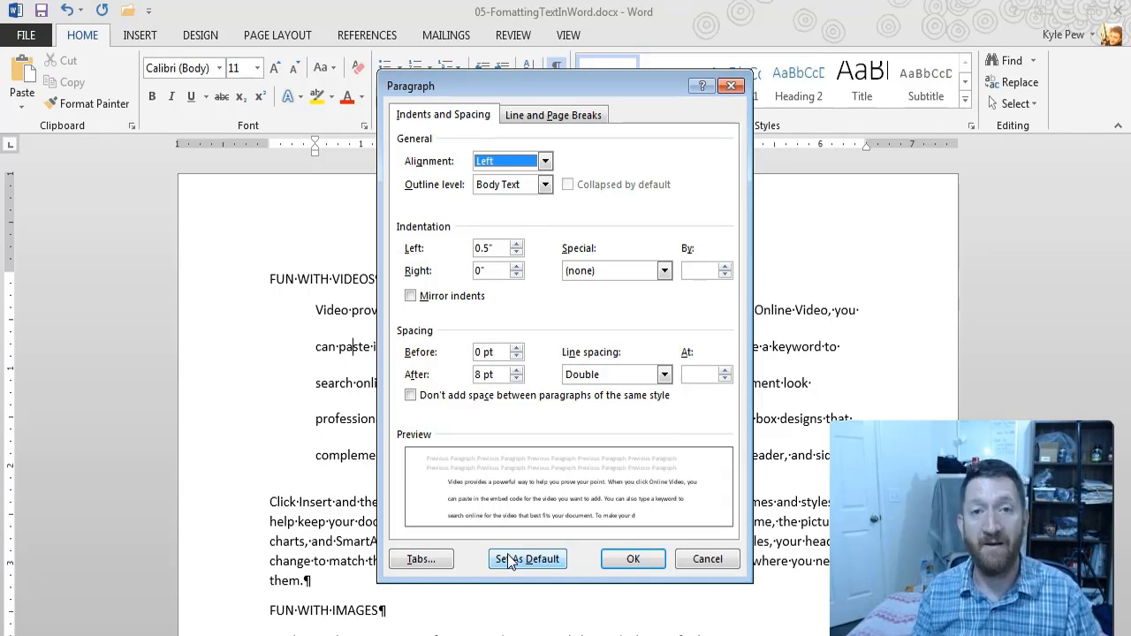
pyautogui.press('Escape')
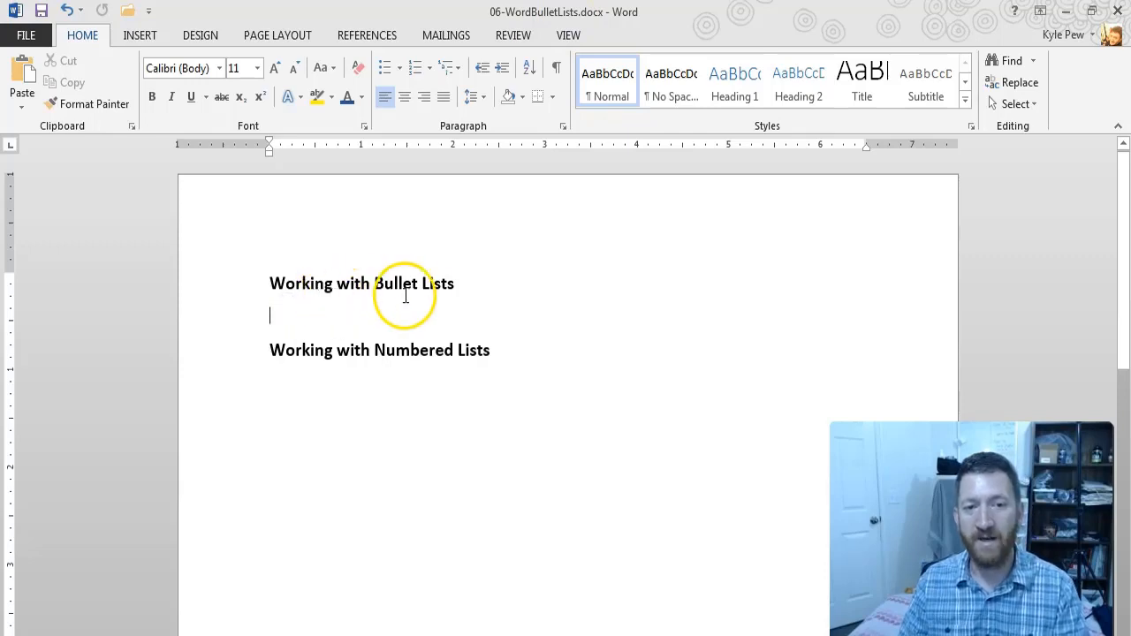
# Step: Start a bulleted list under "Working with Bullet Lists" with the items "Milk" and "Bread"
pyautogui.click(301, 297)
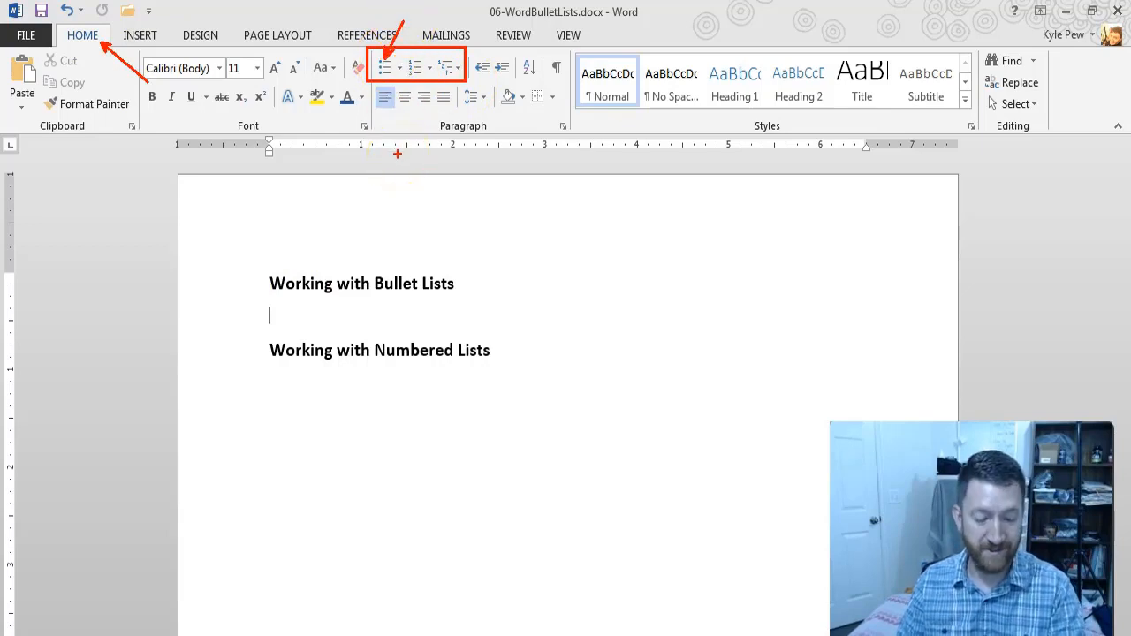
pyautogui.click(385, 69)
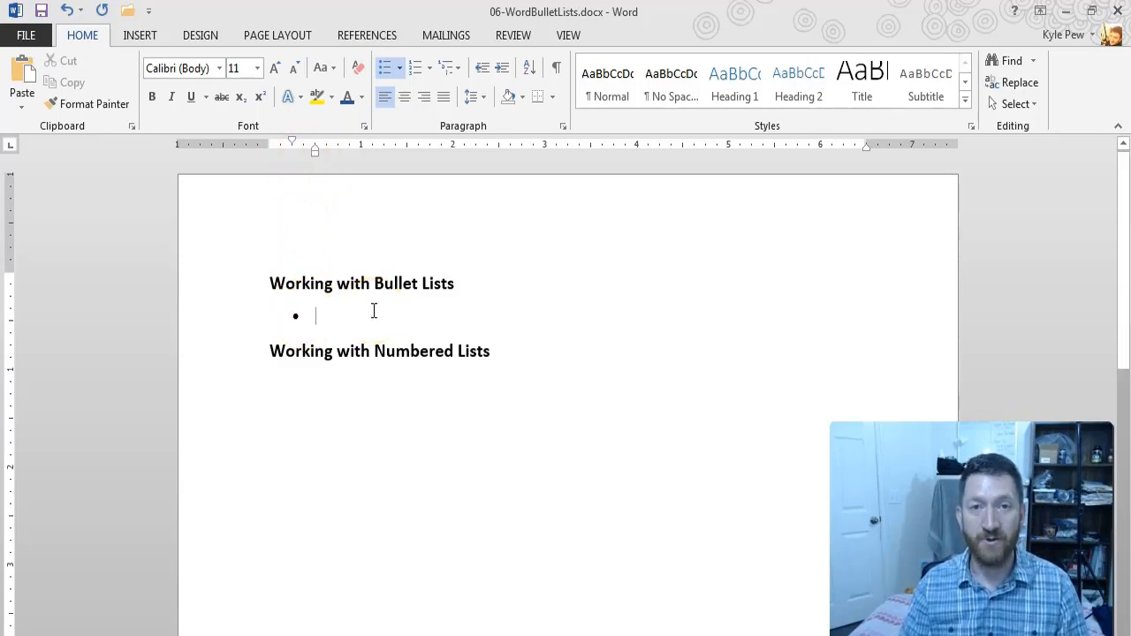
pyautogui.write('Milk')
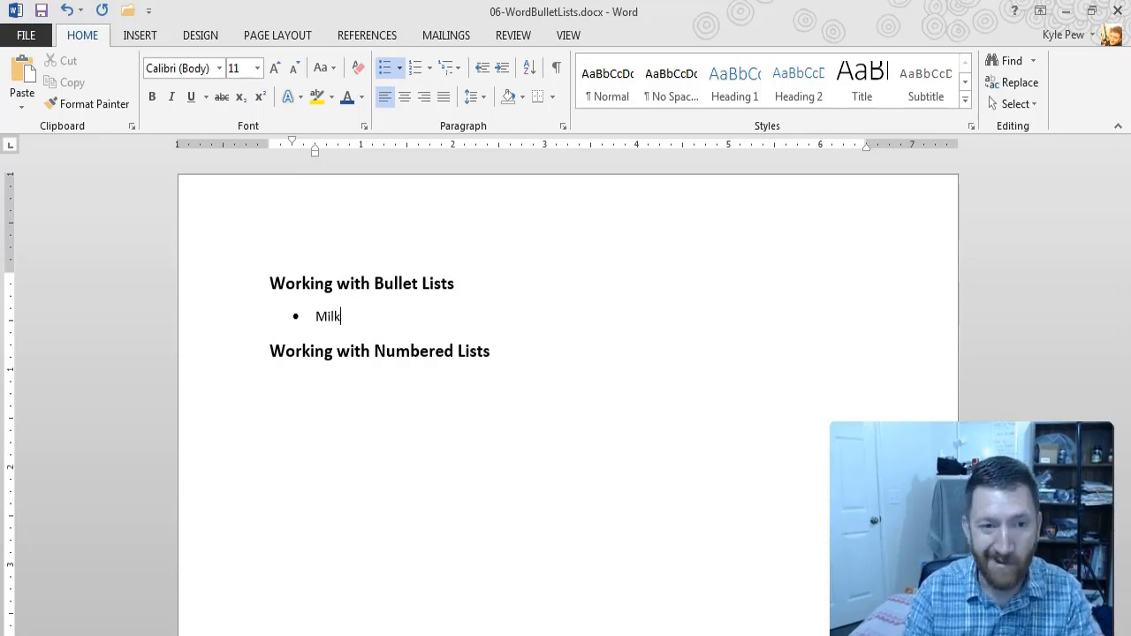
pyautogui.press('Return')
pyautogui.write('Bread')
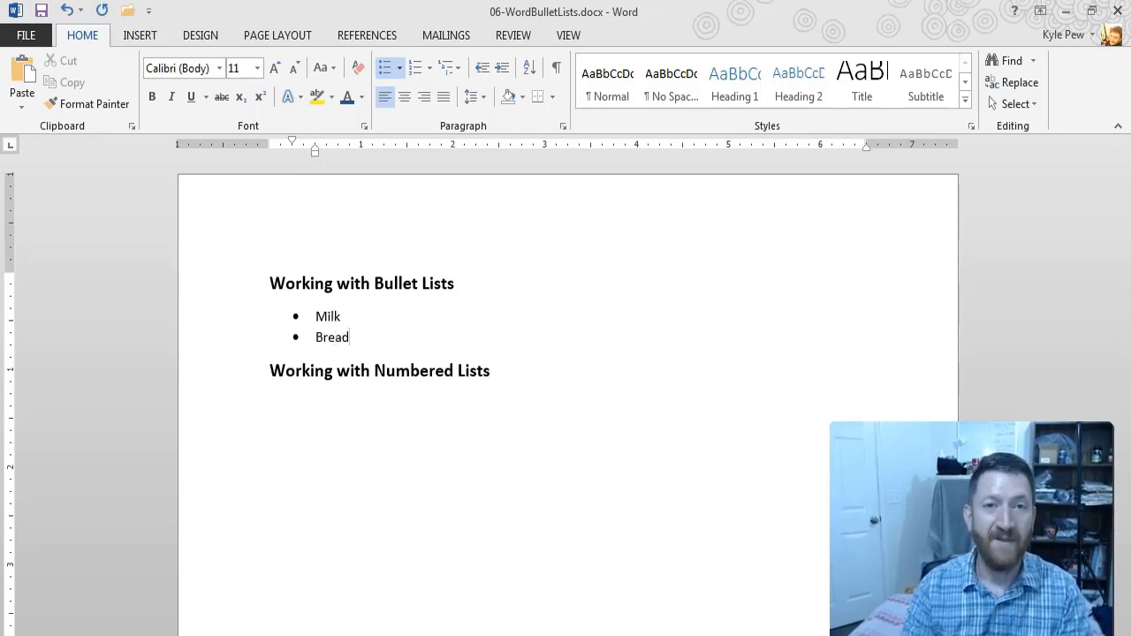
# Step: Add the bullet item "Hamburger Buns" after "Bread" and demote it to a second-level bullet
pyautogui.press('Return')
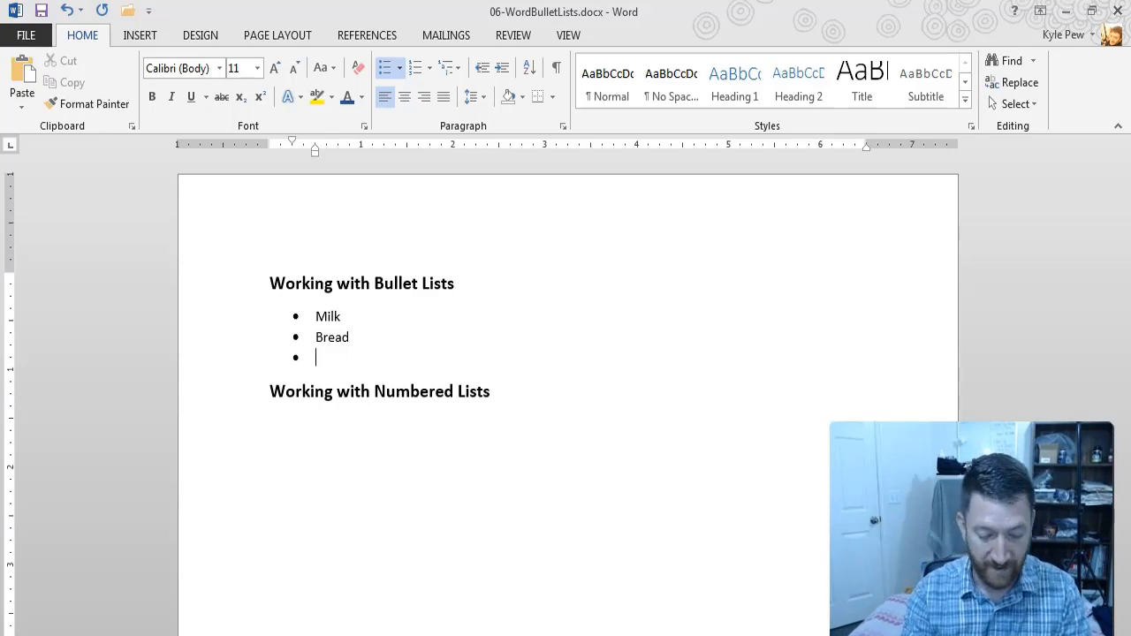
pyautogui.write('Hamburger')
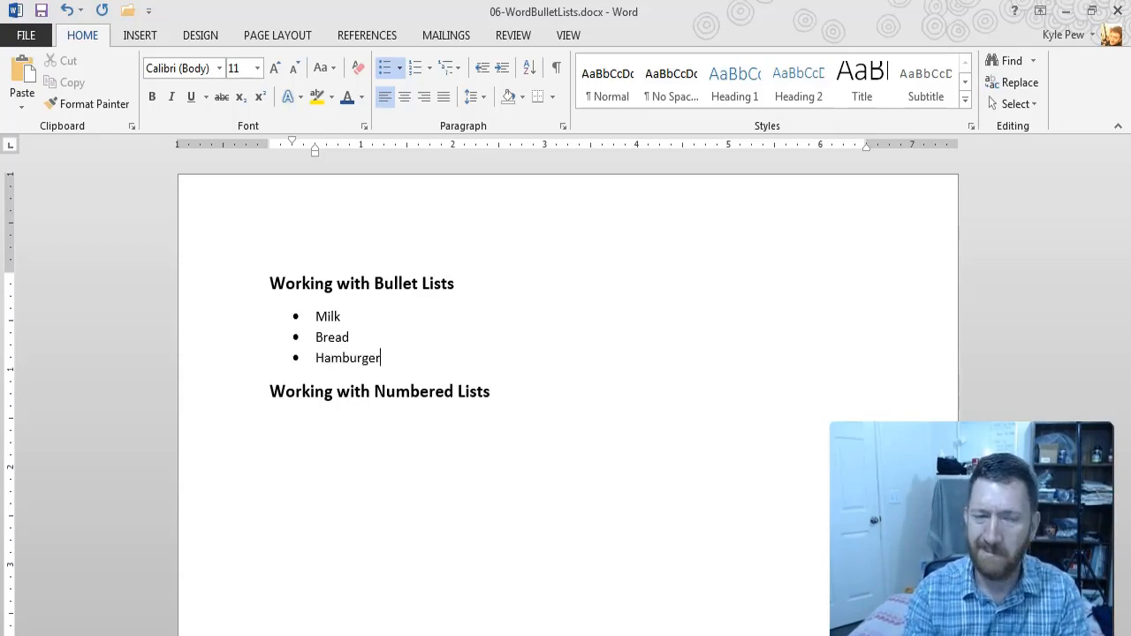
pyautogui.write(' Bu')
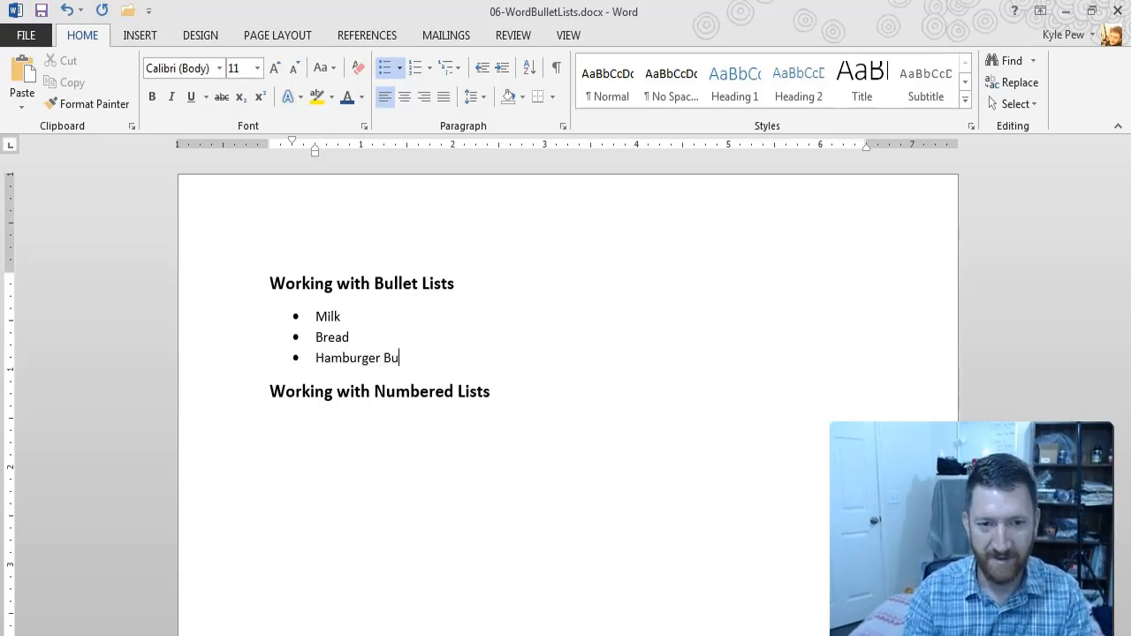
pyautogui.write('ns')
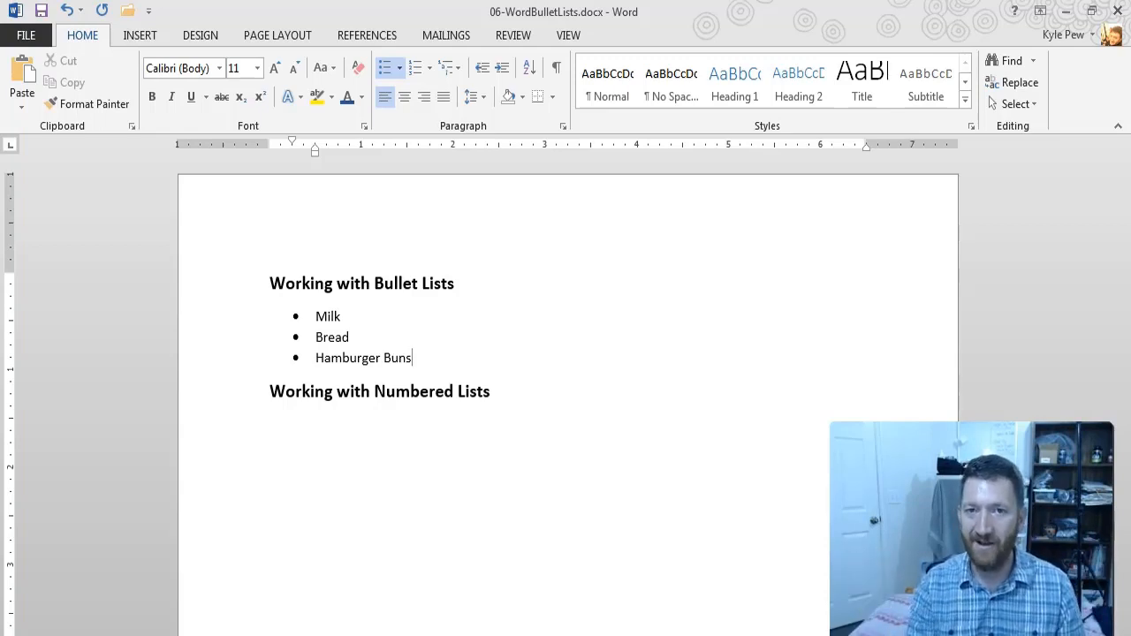
pyautogui.click(316, 358)
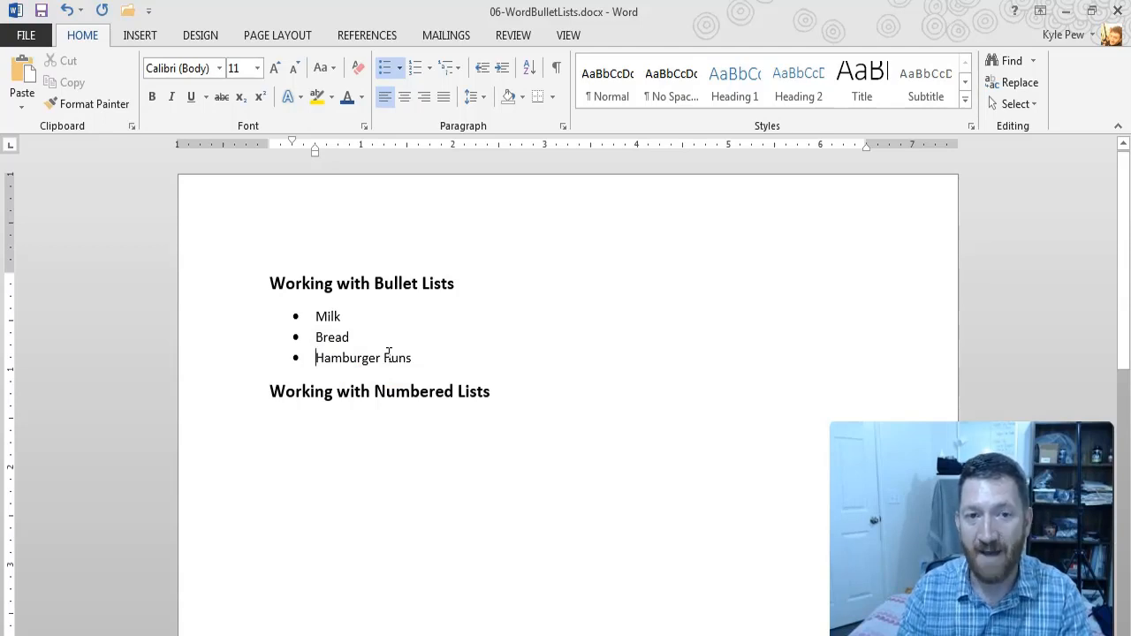
pyautogui.press('Tab')
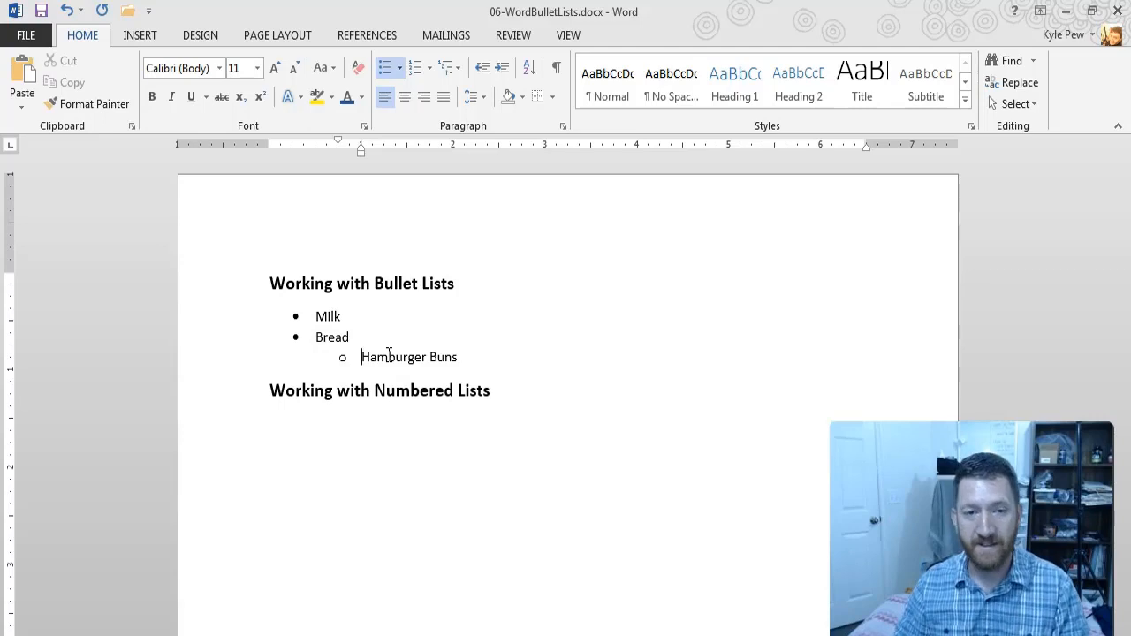
# Step: Add the second-level bullet items "Hot dog buns" and "English muffins" below "Hamburger Buns"
pyautogui.click(467, 353)
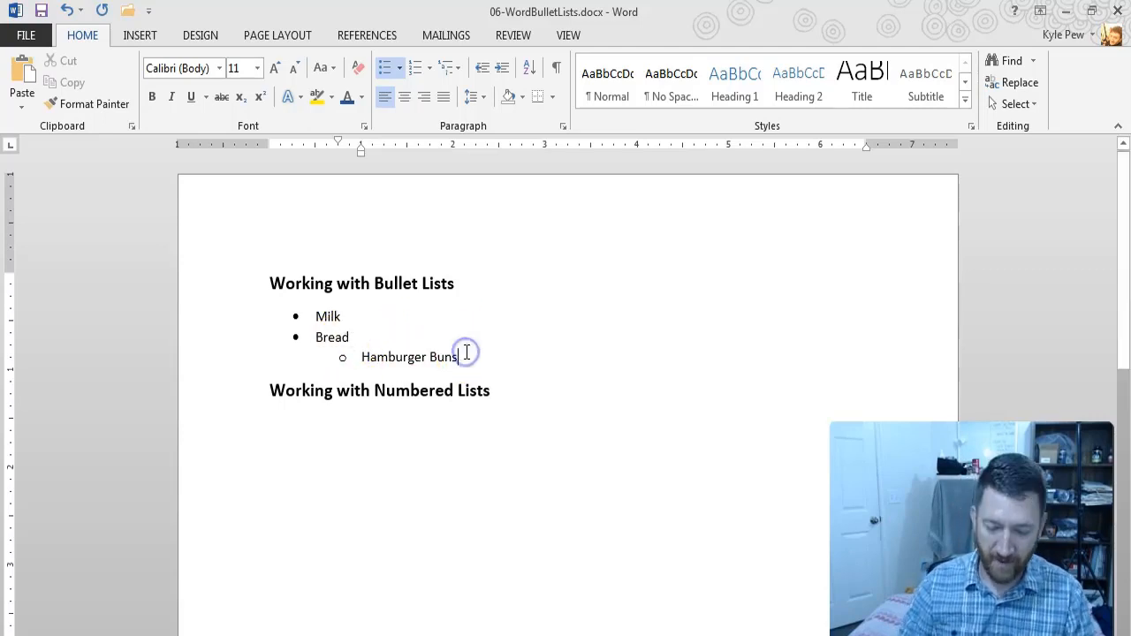
pyautogui.press('Return')
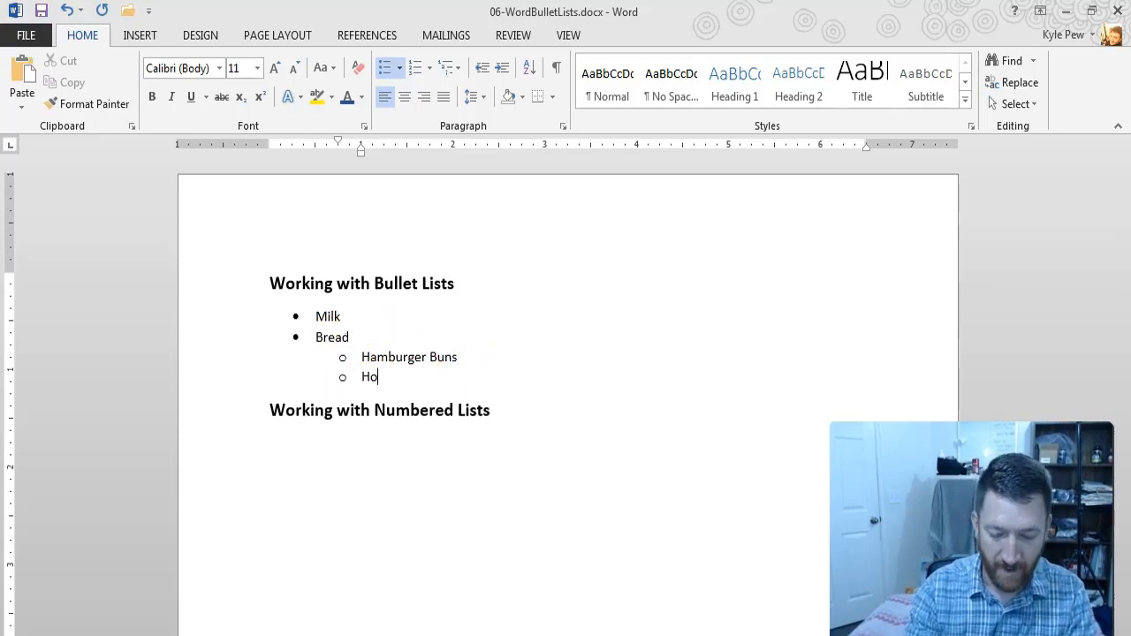
pyautogui.write('Hot dog')
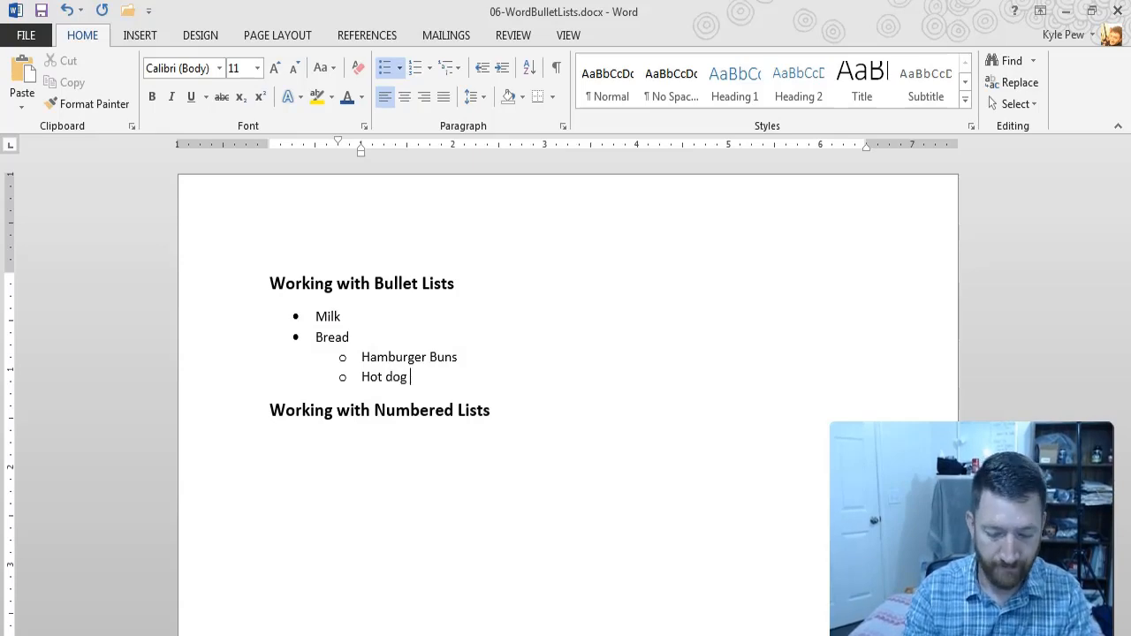
pyautogui.write(' buns')
pyautogui.press('Return')
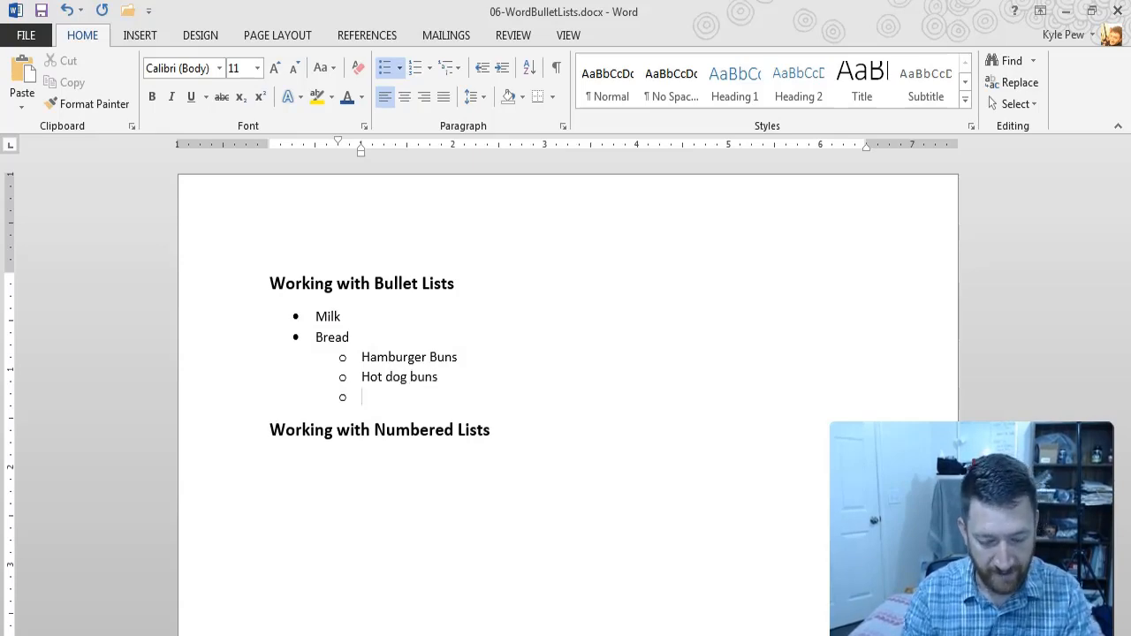
pyautogui.write('englis')
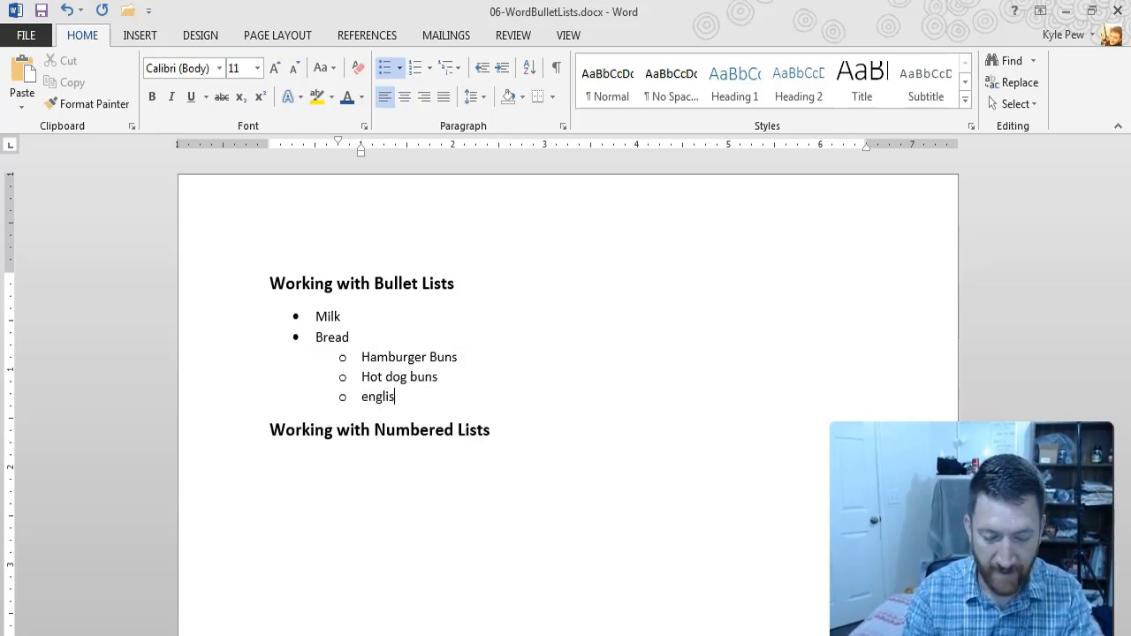
pyautogui.write('h muff')
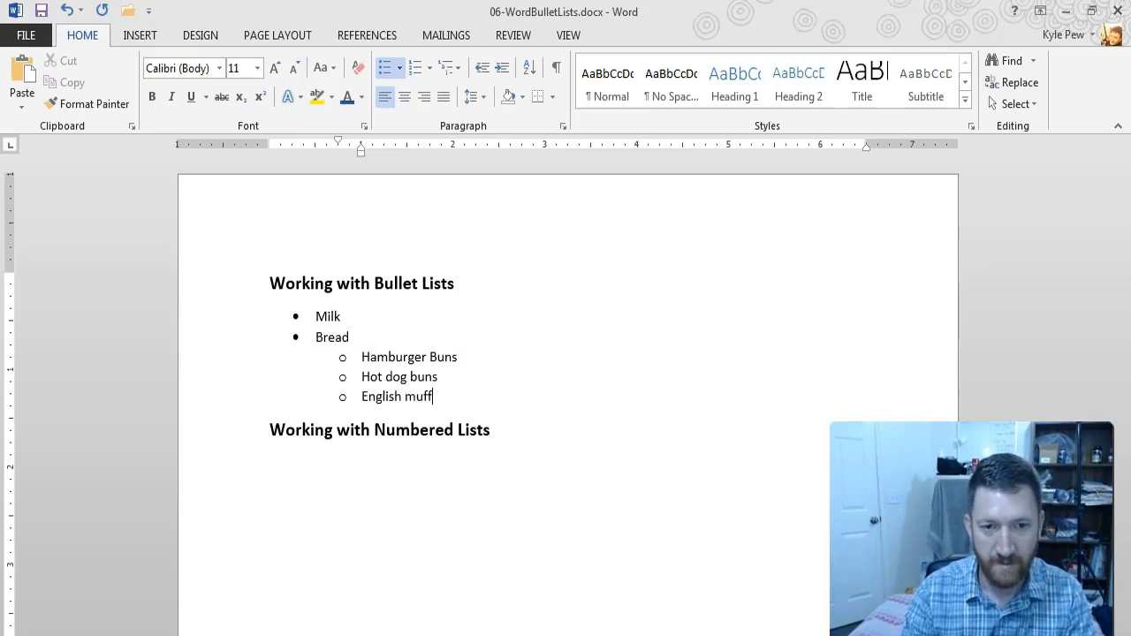
pyautogui.write('ins')
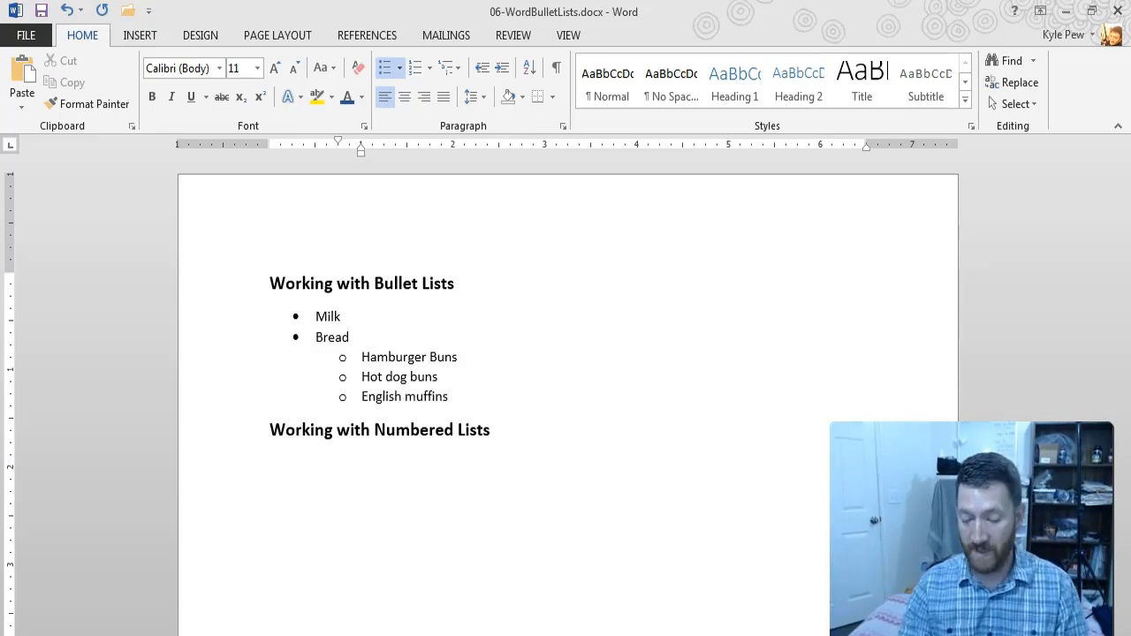
# Step: Add the first-level bullet items "Eggs" and "Candy" after "English muffins" and end the bulleted list
pyautogui.press('Return')
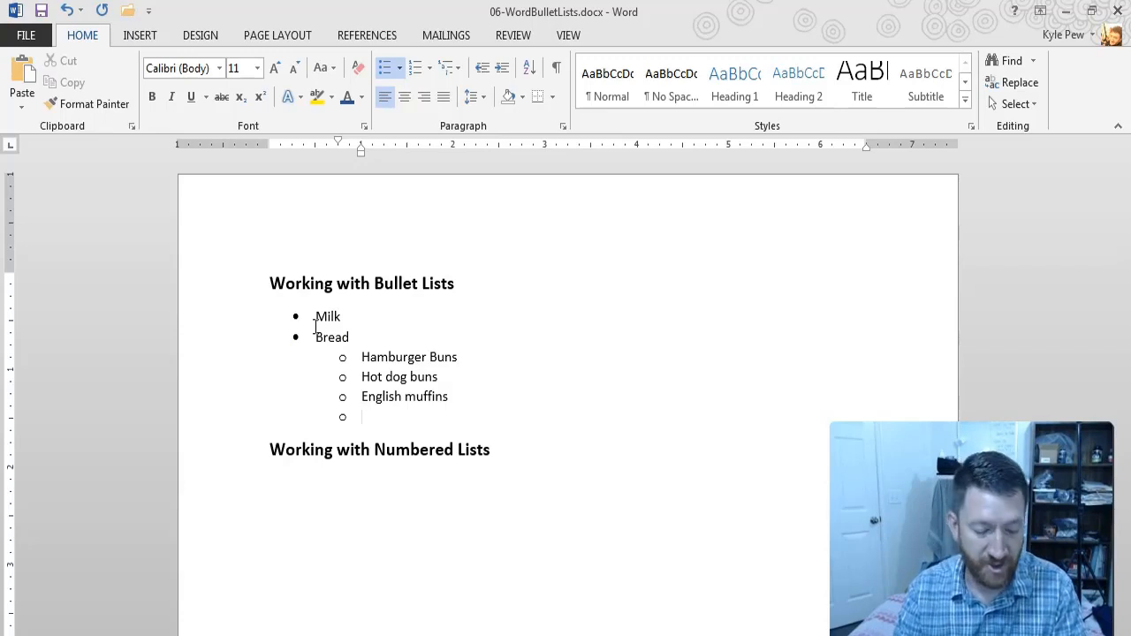
pyautogui.hotkey('shift', 'Tab')
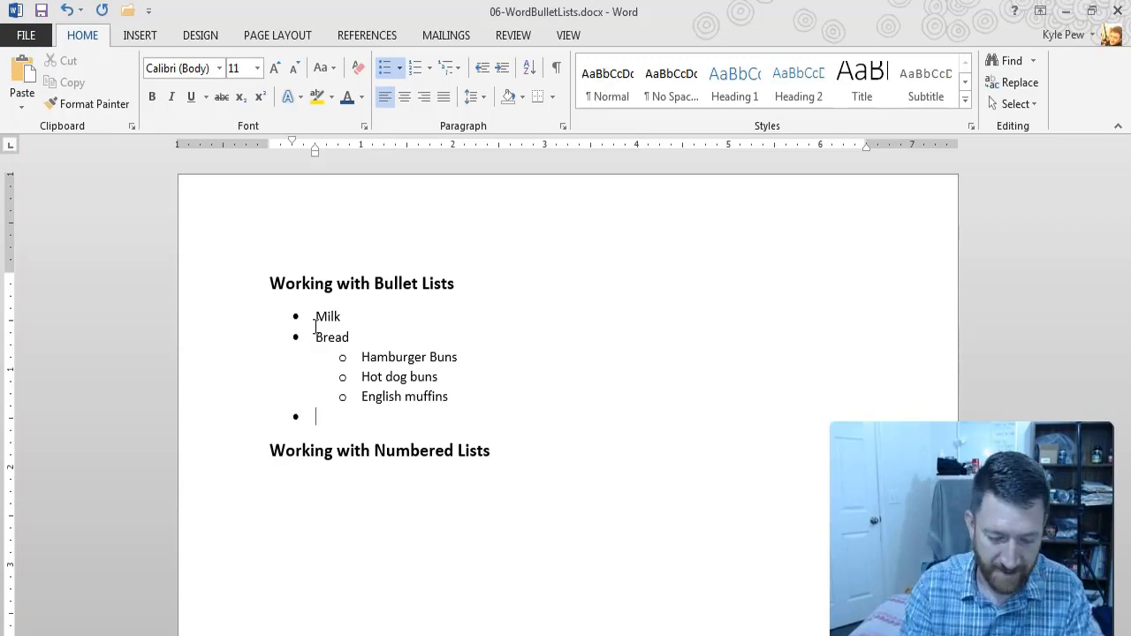
pyautogui.write('ggs')
pyautogui.press('Return')
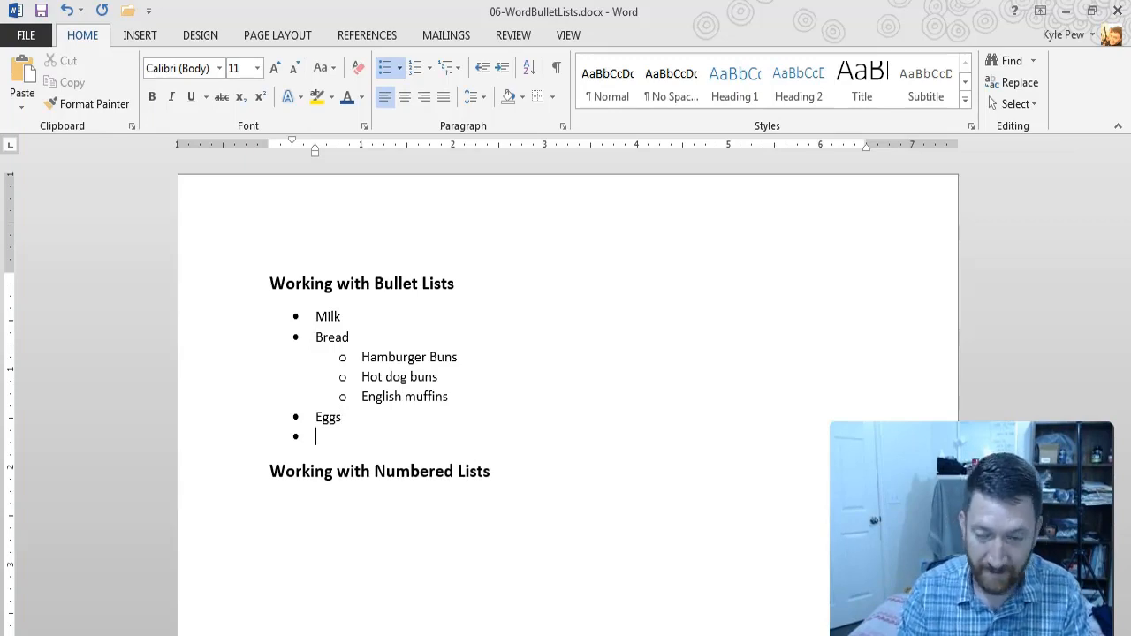
pyautogui.write('Candy')
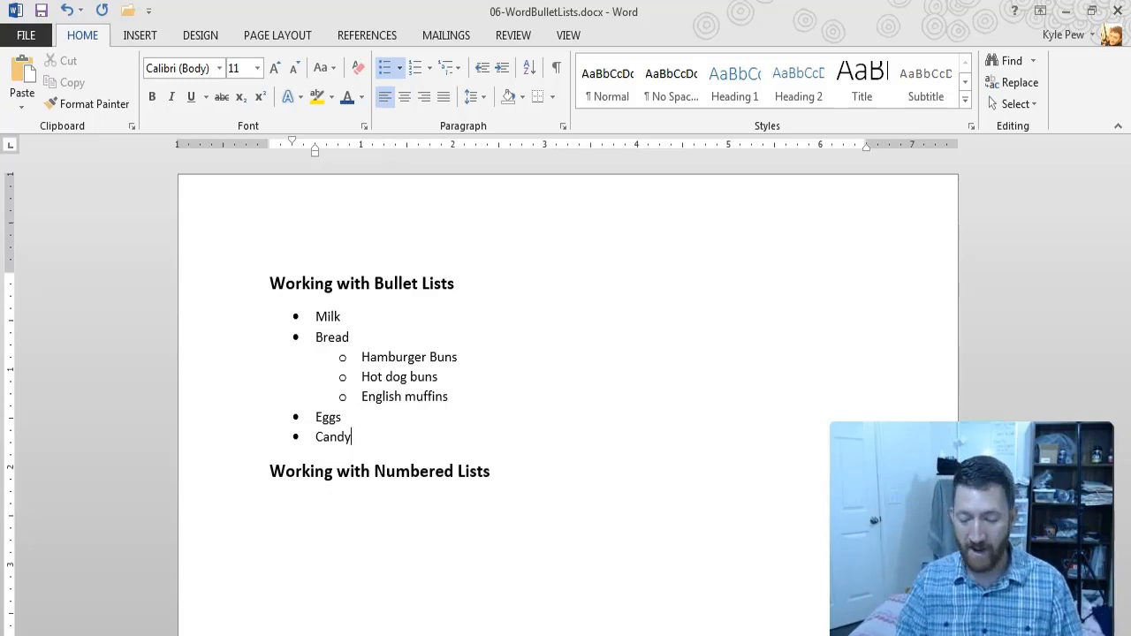
pyautogui.press('Return')
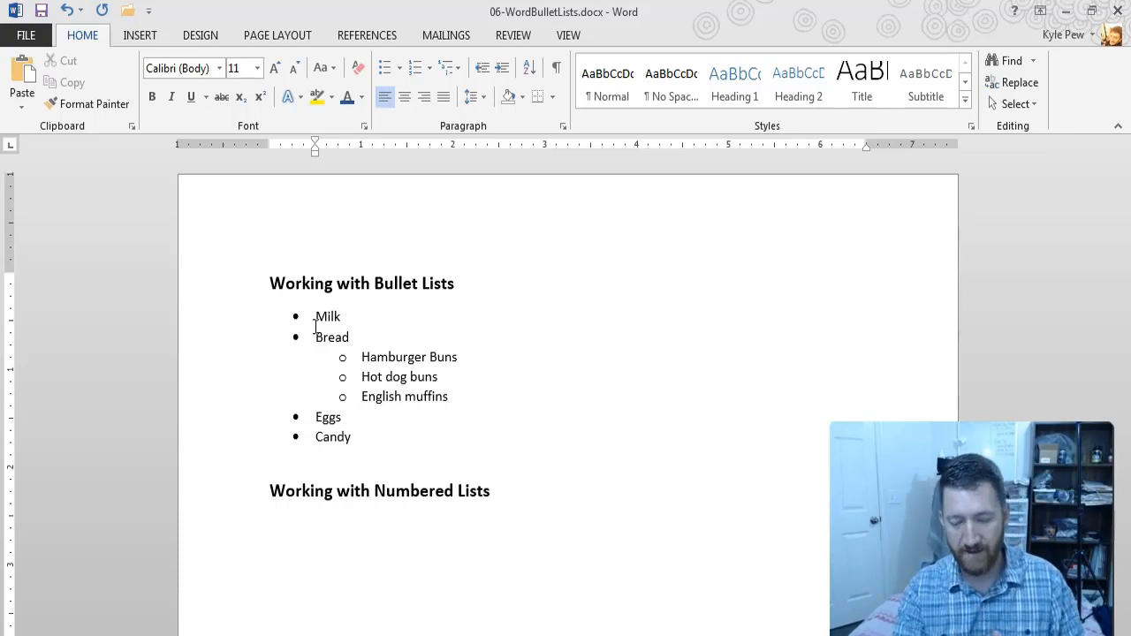
pyautogui.press('Return')
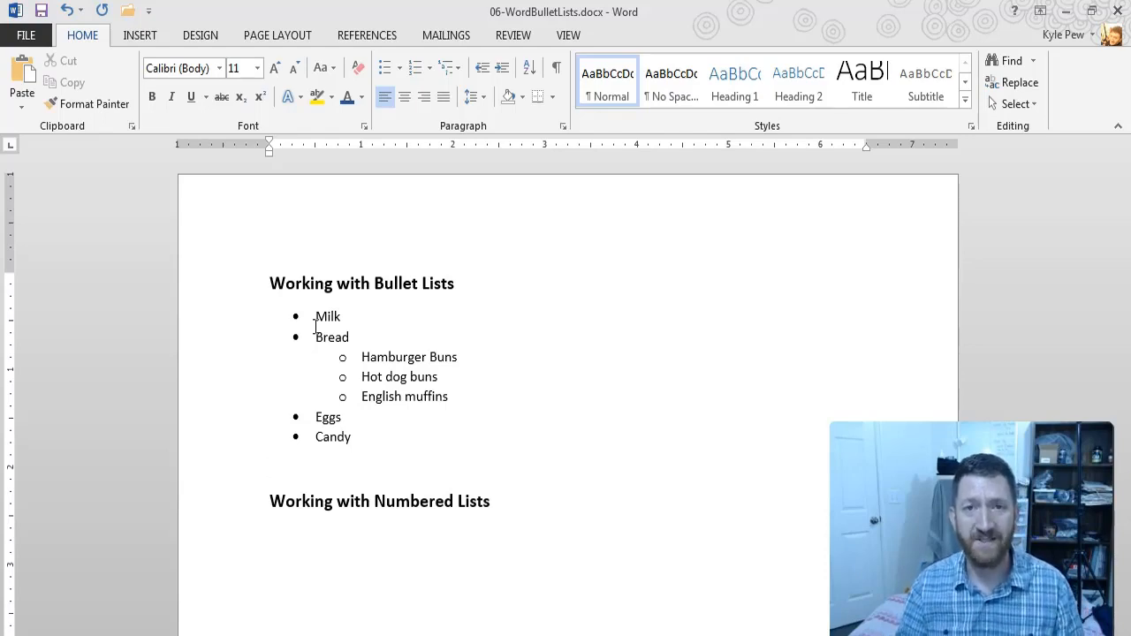
# Step: Start a numbered list under "Working with Numbered Lists" with the item "New Proposal Document creation", correcting its misspelled word
pyautogui.click(392, 527)
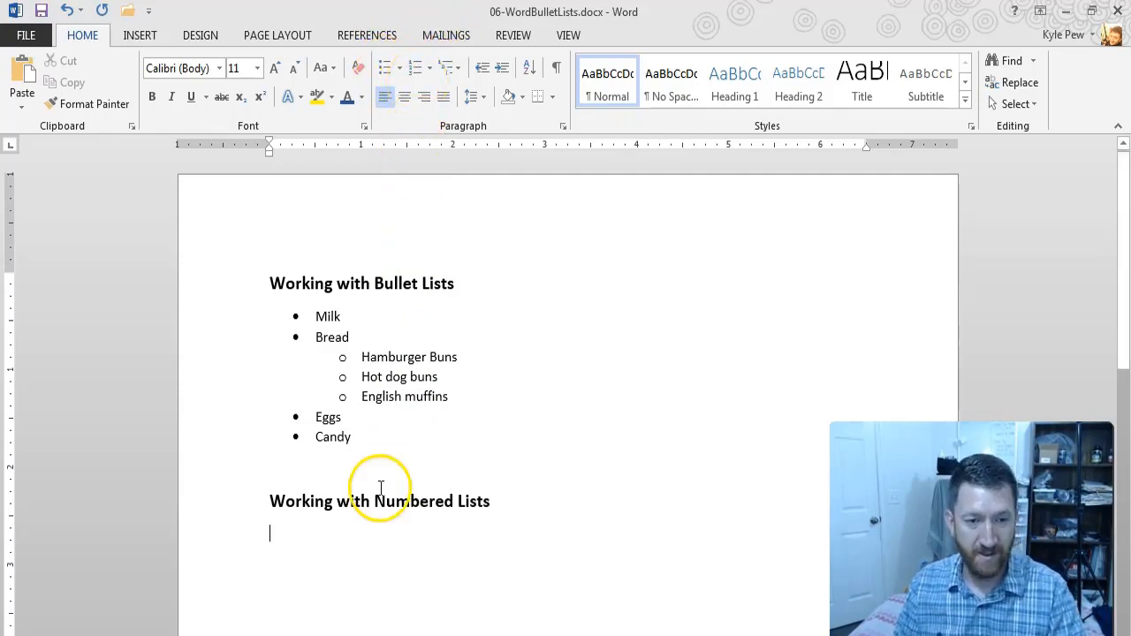
pyautogui.click(414, 69)
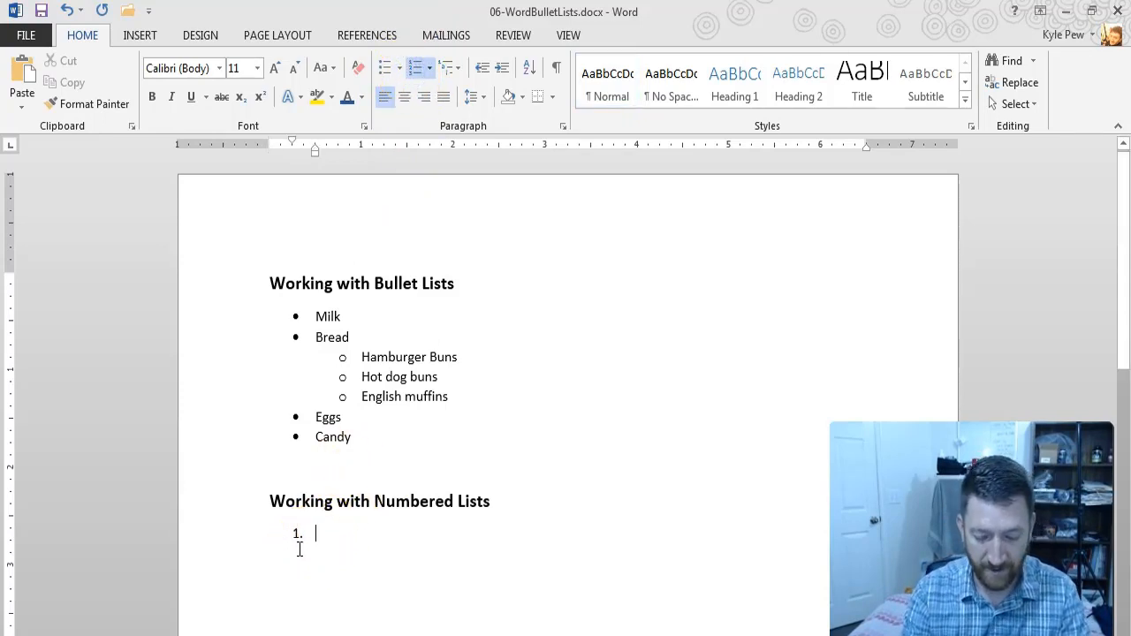
pyautogui.write('D')
pyautogui.press('BackSpace')
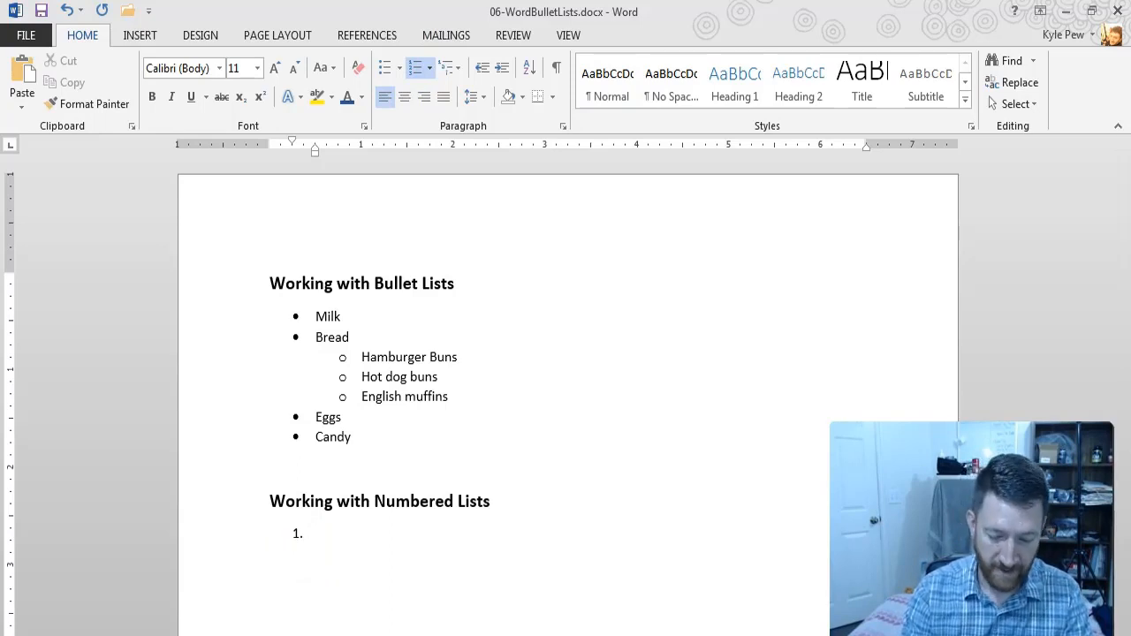
pyautogui.write('New Prop')
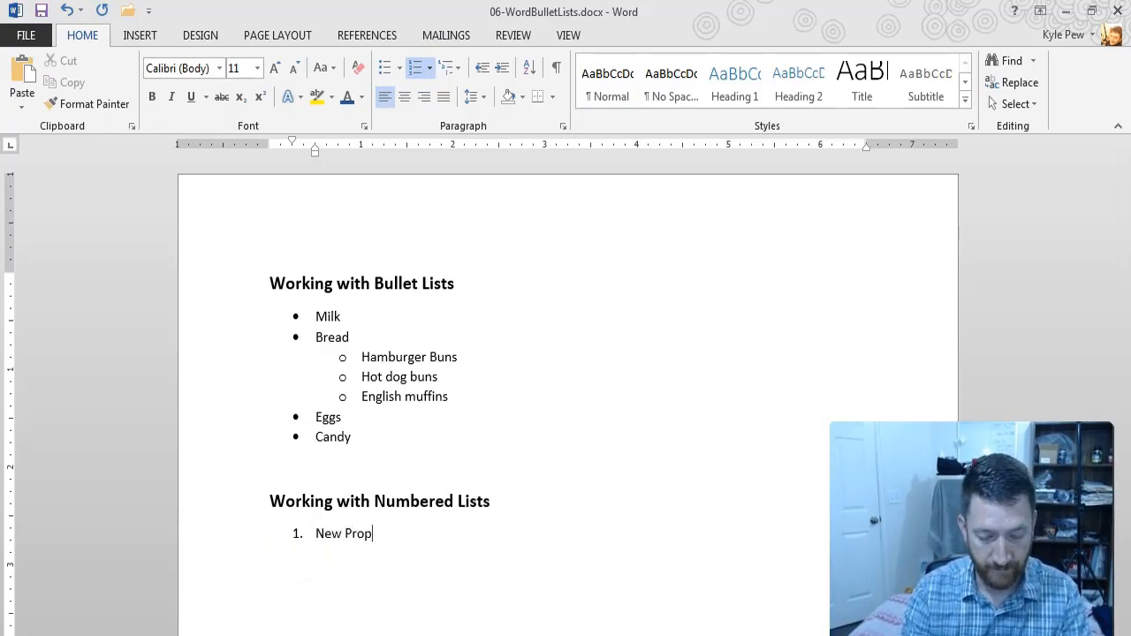
pyautogui.write('oal Document')
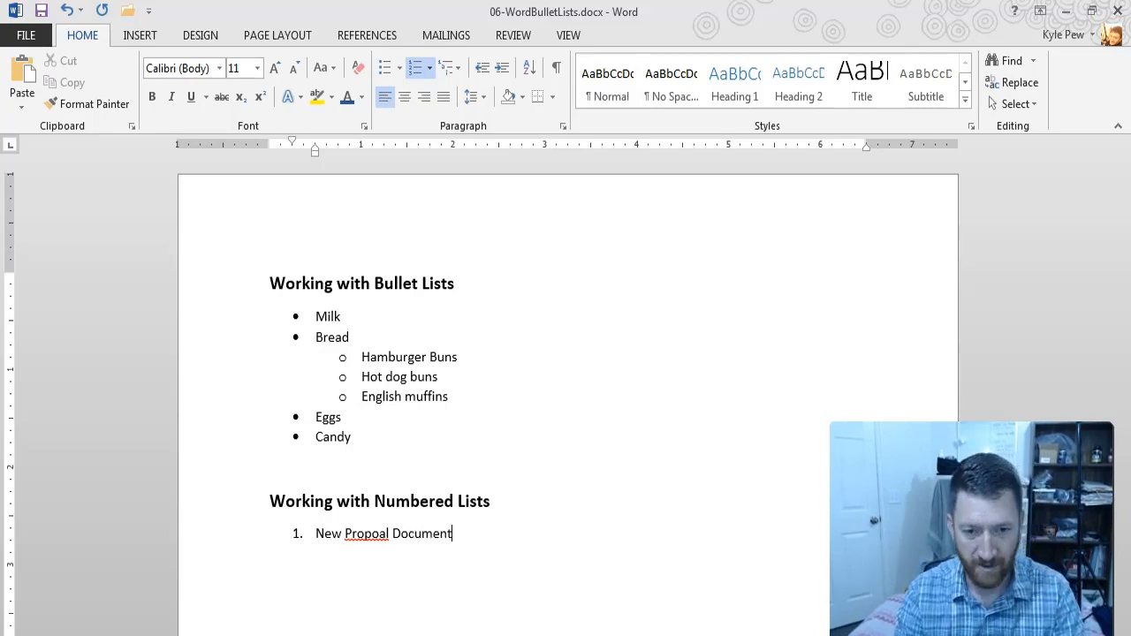
pyautogui.write(' creation')
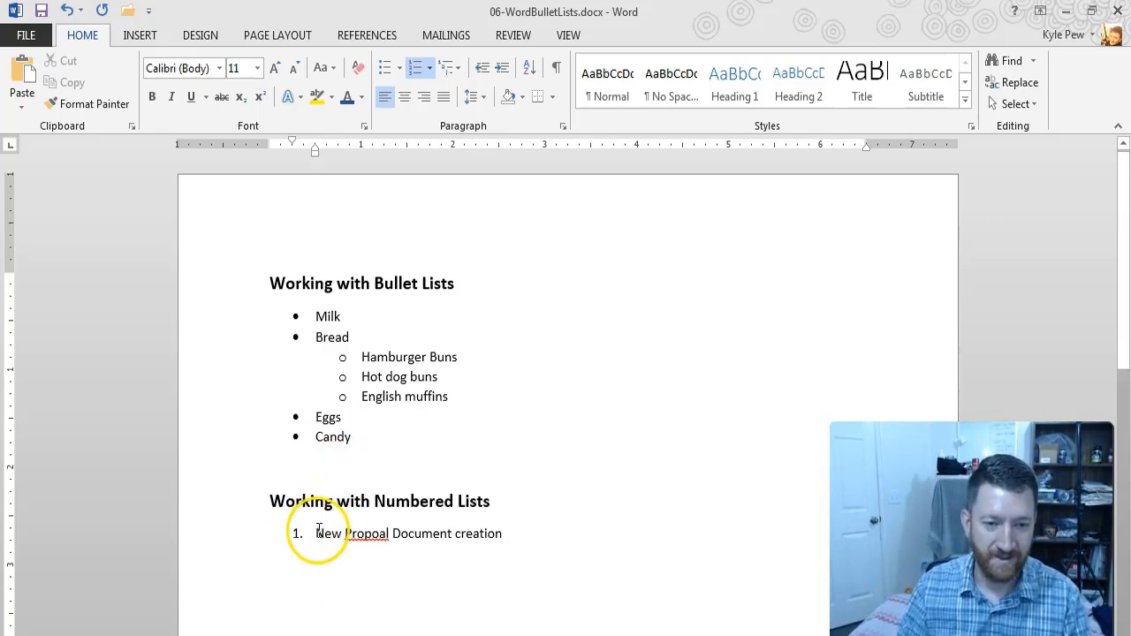
pyautogui.rightClick(355, 534)
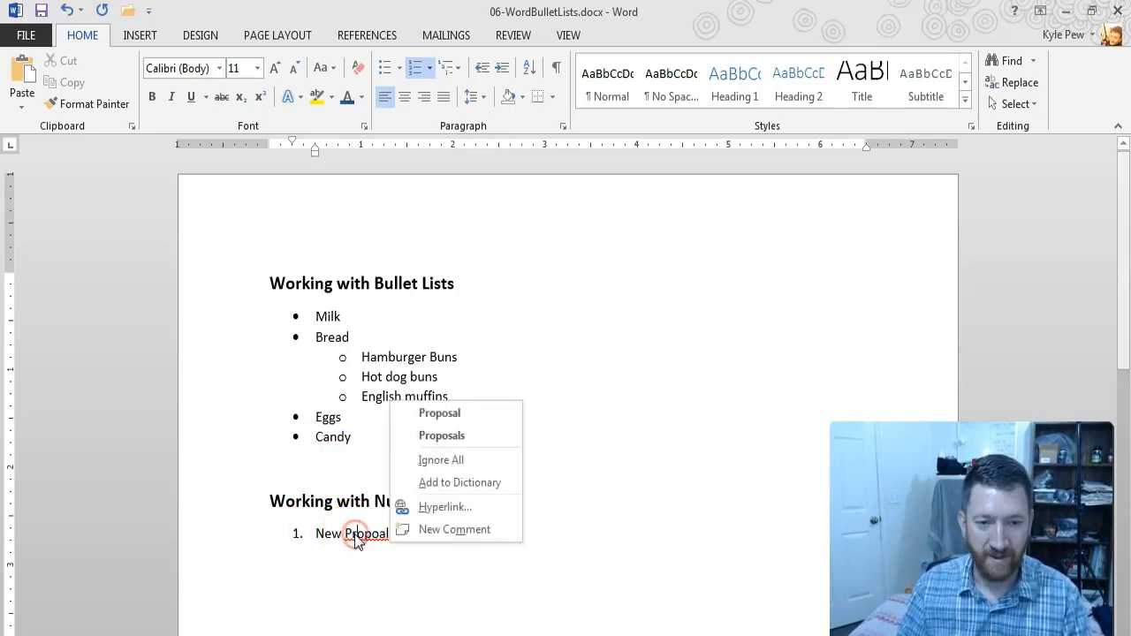
pyautogui.click(449, 421)
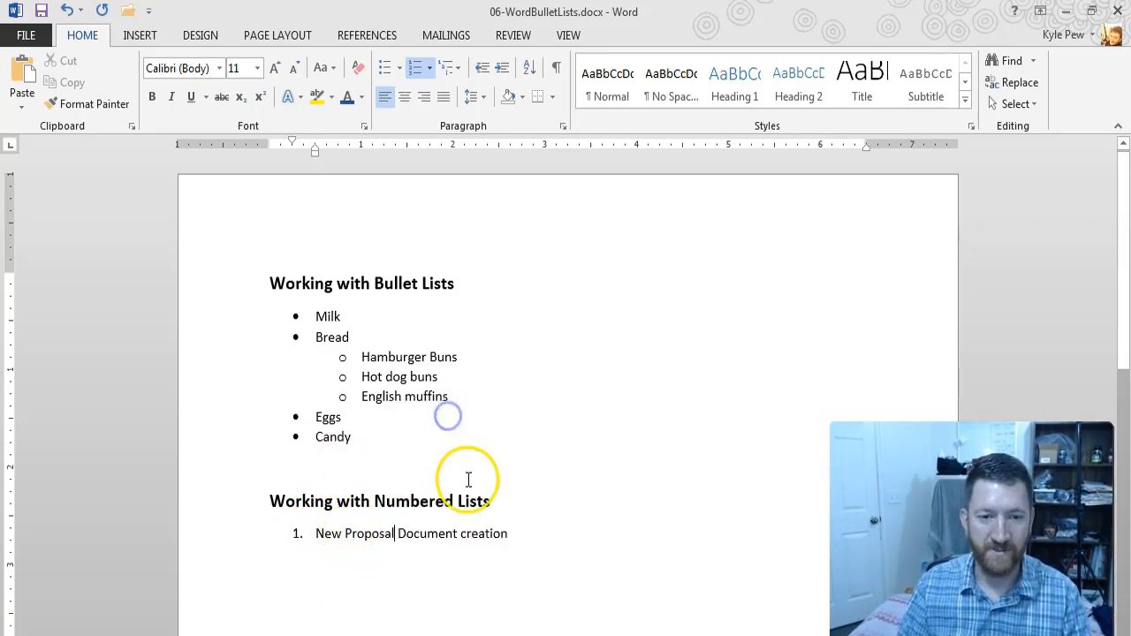
# Step: Add the numbered item "Create new workflow" and the second-level item "Generate Emails" below it
pyautogui.click(527, 537)
pyautogui.press('Return')
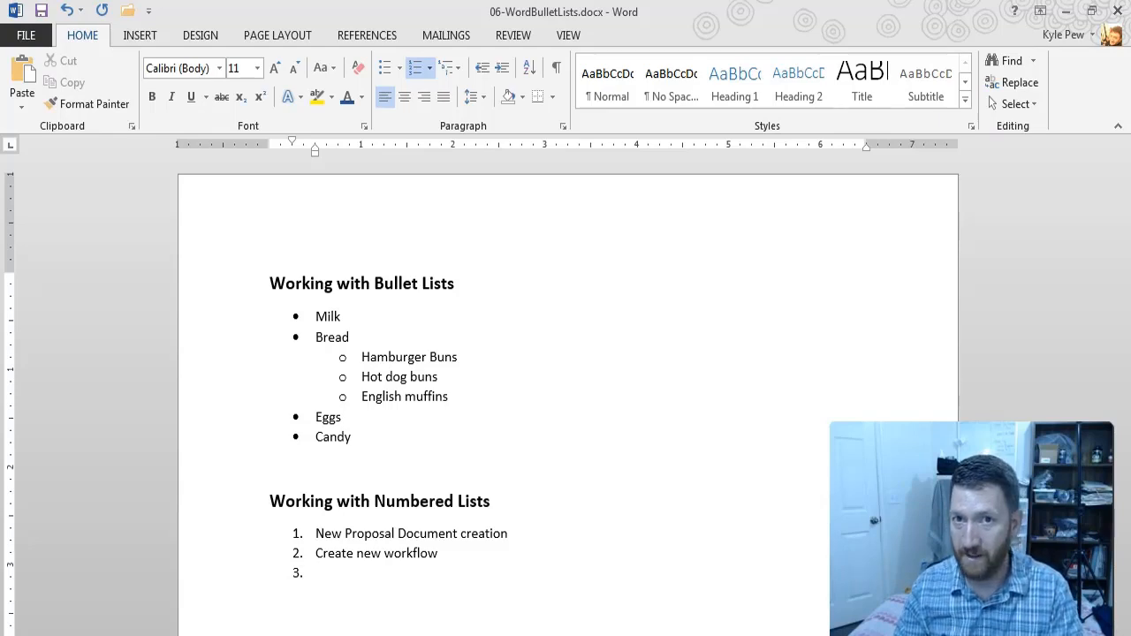
pyautogui.press('Tab')
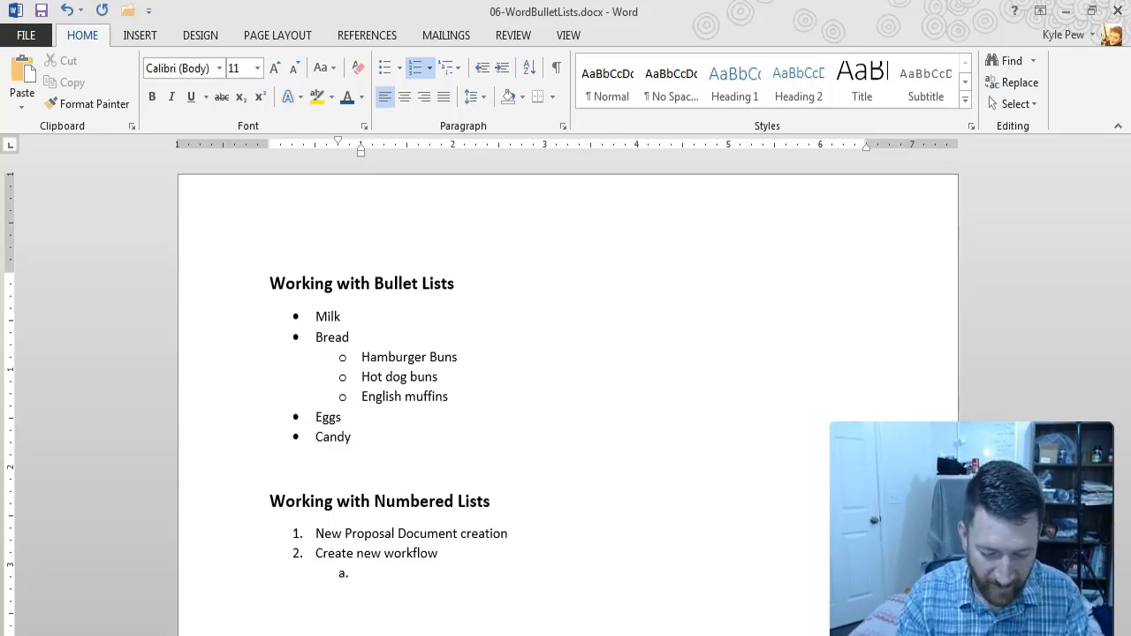
pyautogui.write('Generte')
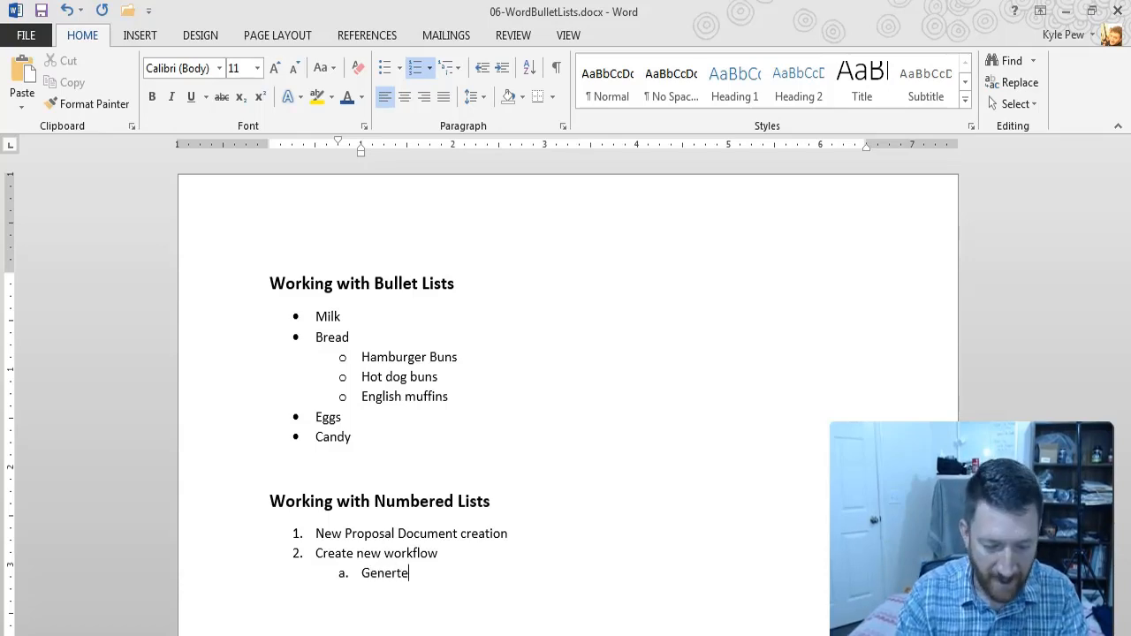
pyautogui.press('BackSpace')
pyautogui.press('BackSpace')
pyautogui.press('BackSpace')
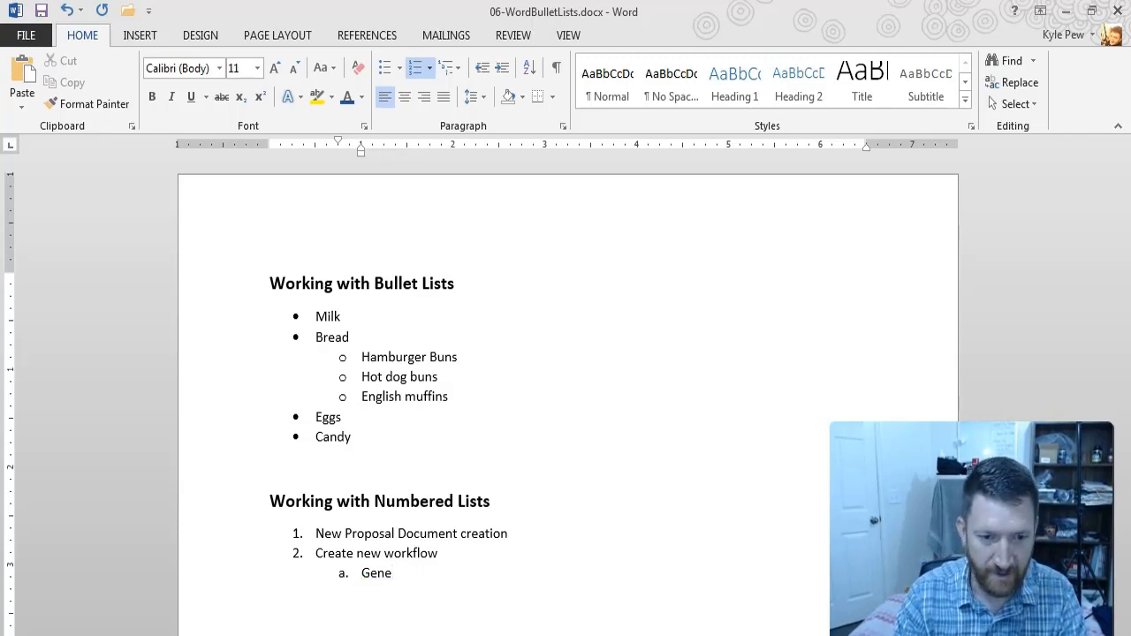
pyautogui.write('rate Emails')
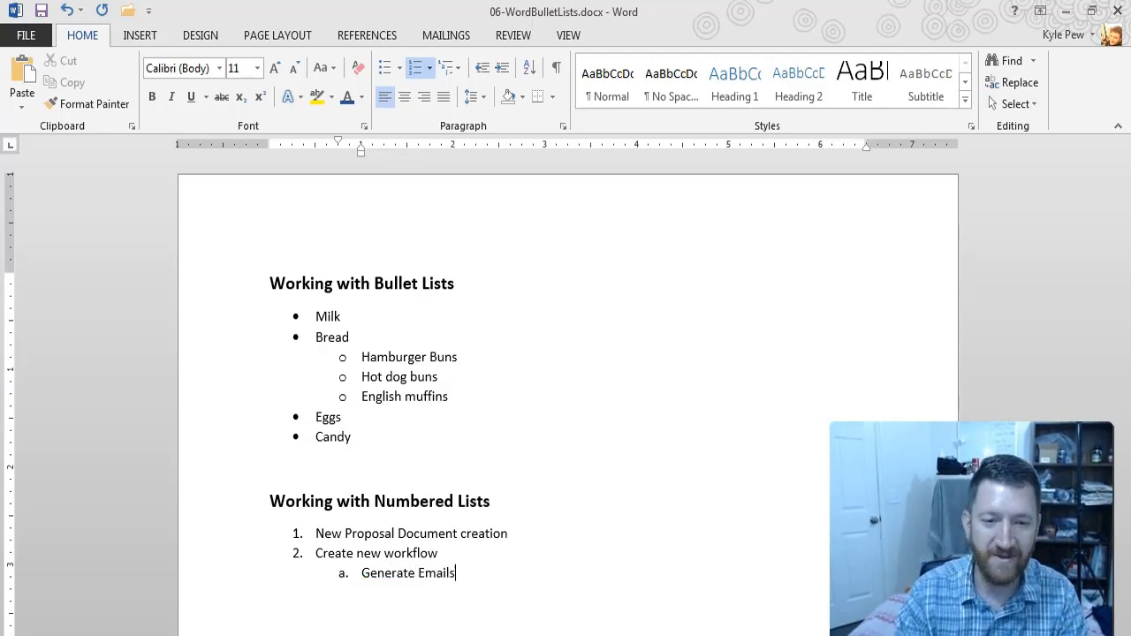
# Step: Add the second-level item "Create Tasks" after "Generate Emails", fixing its spelling
pyautogui.press('Return')
pyautogui.write('Creates')
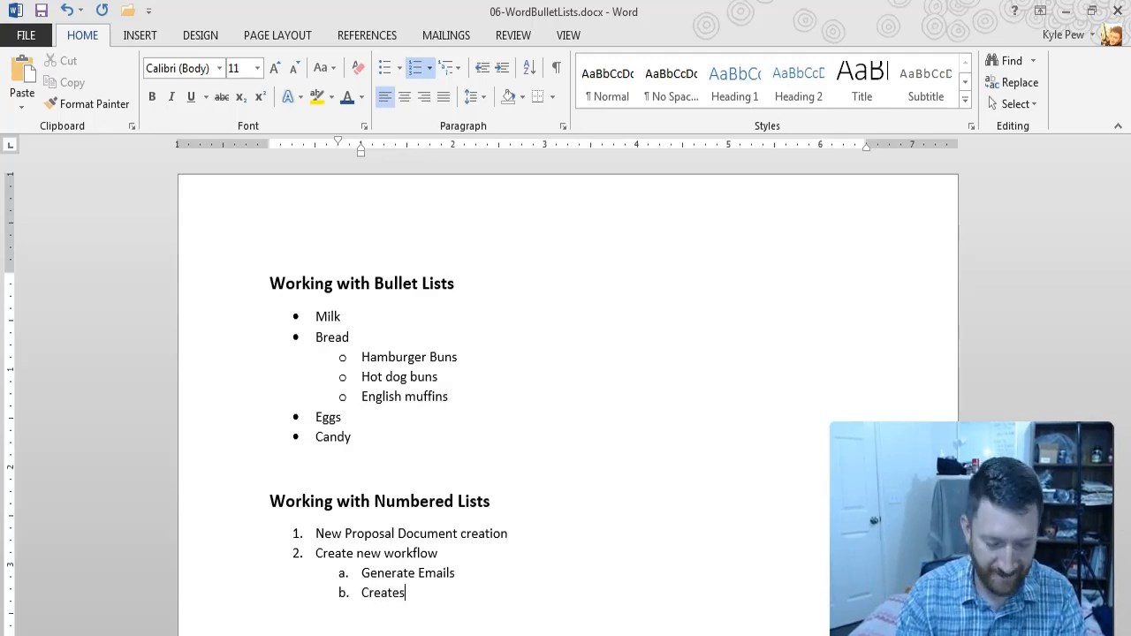
pyautogui.press('BackSpace')
pyautogui.write('Ta')
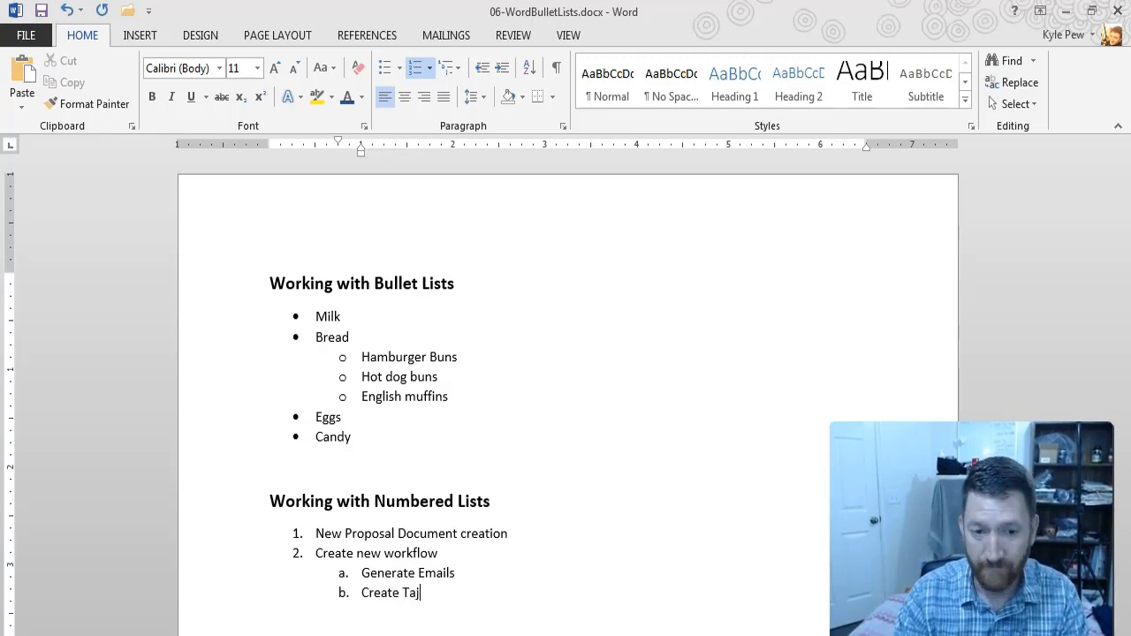
pyautogui.write('ks')
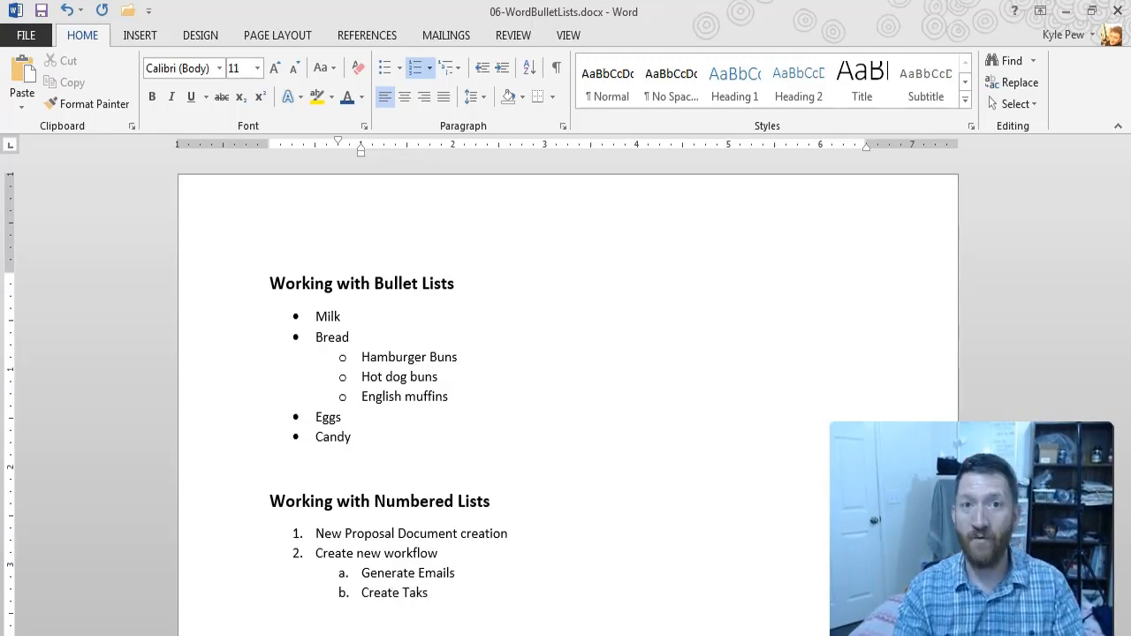
pyautogui.press('Return')
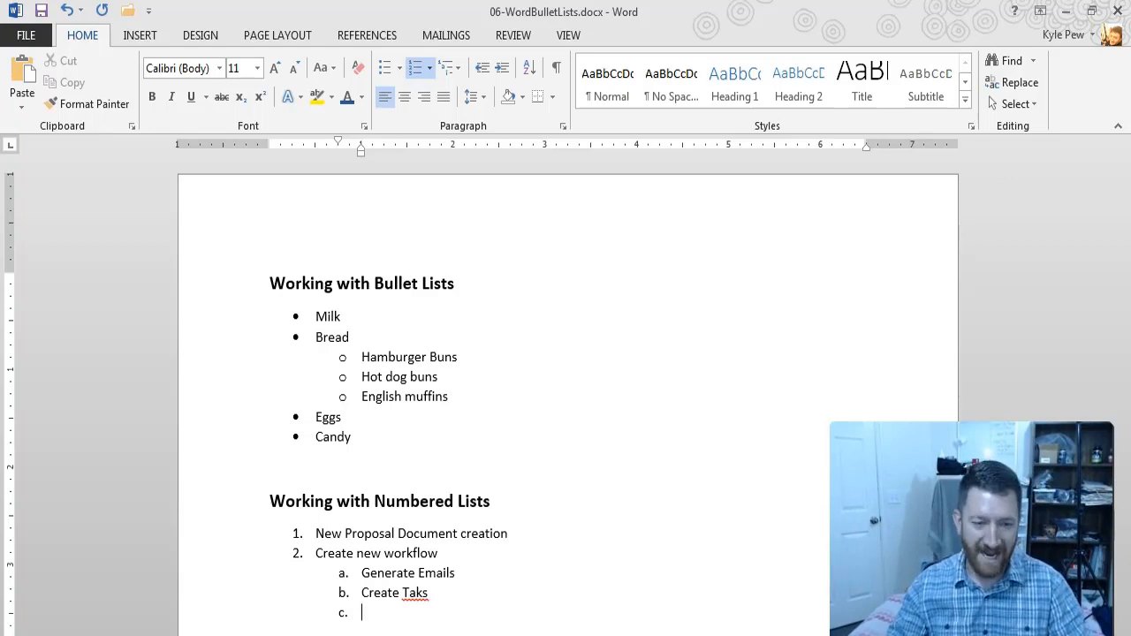
pyautogui.click(415, 594)
pyautogui.write('s')
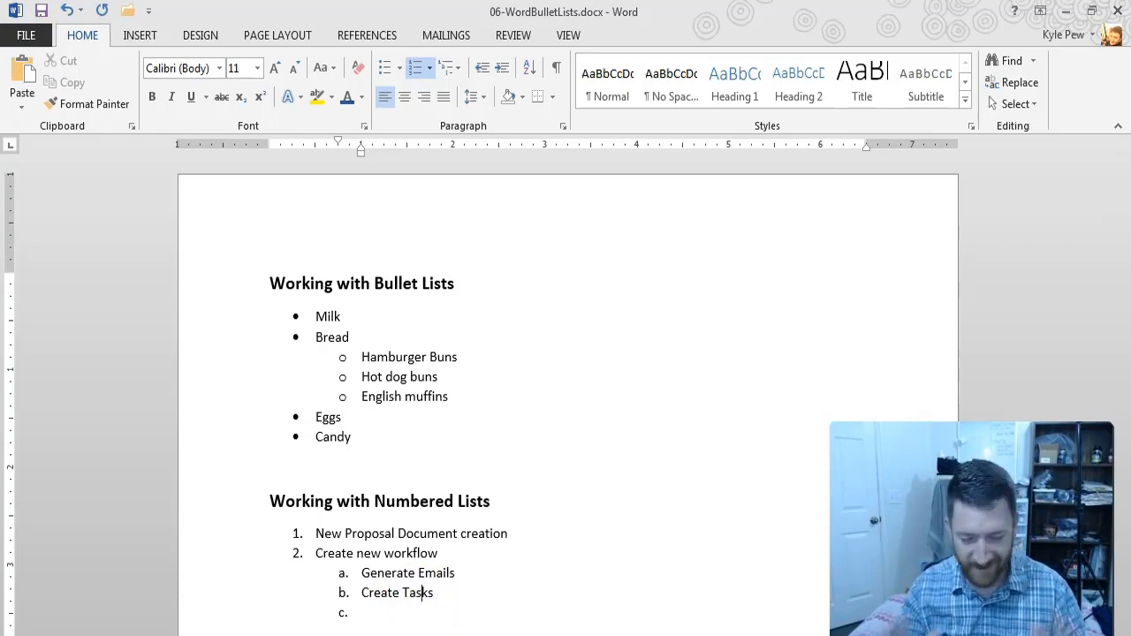
# Step: Promote the empty item after "Create Tasks" to the first level and enter "Continue my list" in it
pyautogui.click(397, 614)
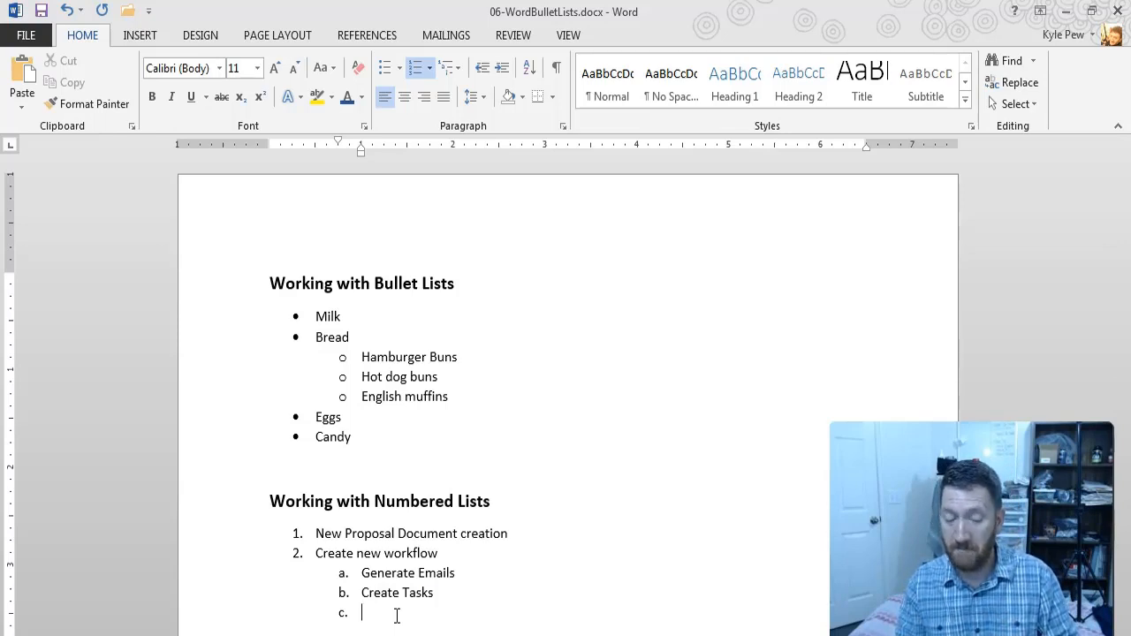
pyautogui.hotkey('shift', 'Tab')
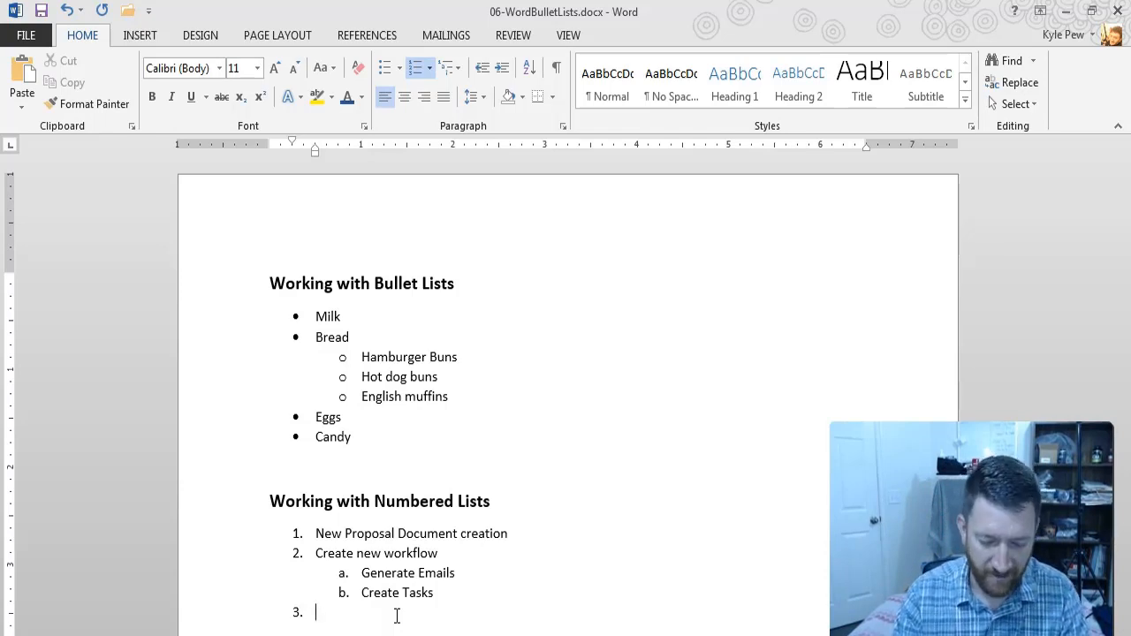
pyautogui.write('Continue my')
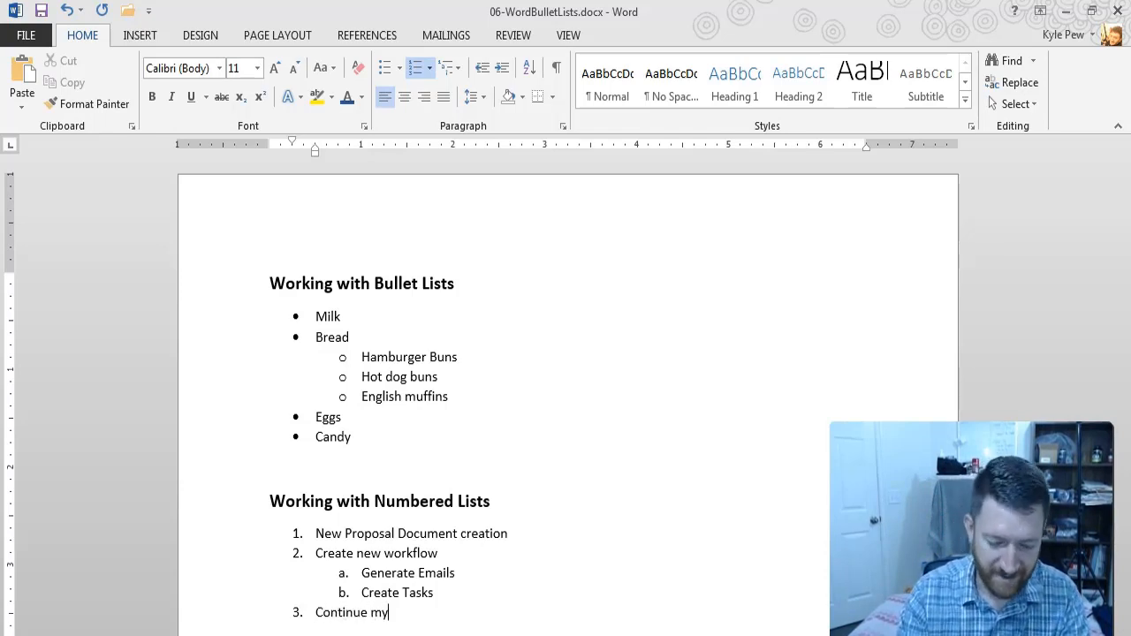
pyautogui.write(' list')
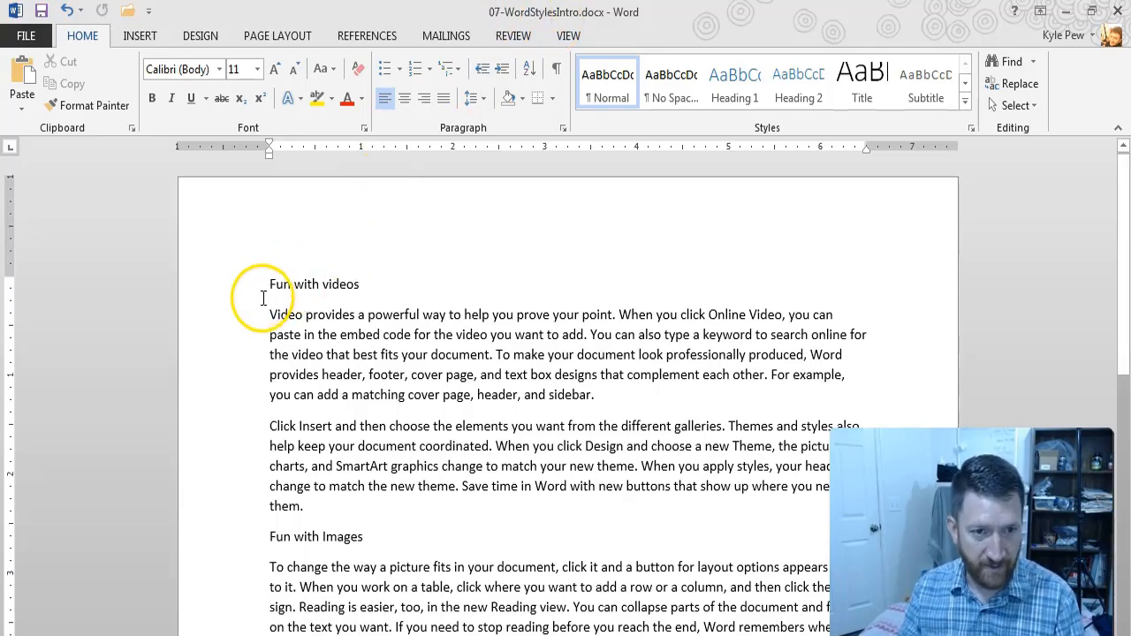
# Step: Look through 07-WordStylesIntro.docx for its section headings, from "Fun with videos" to "Fun with Images" and "Using the insert tab"
pyautogui.scroll(-1, 262, 294)
pyautogui.scroll(1, 294, 174)
pyautogui.doubleClick(315, 173)
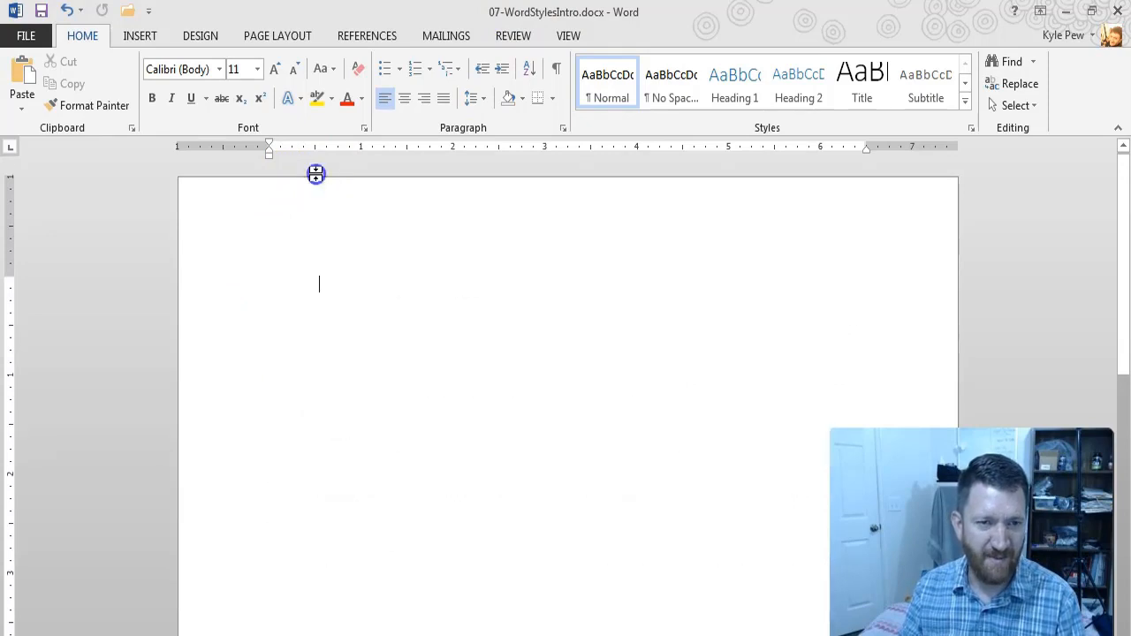
pyautogui.hotkey('ctrl', '2')
pyautogui.moveTo(259, 175); pyautogui.dragTo(192, 175)
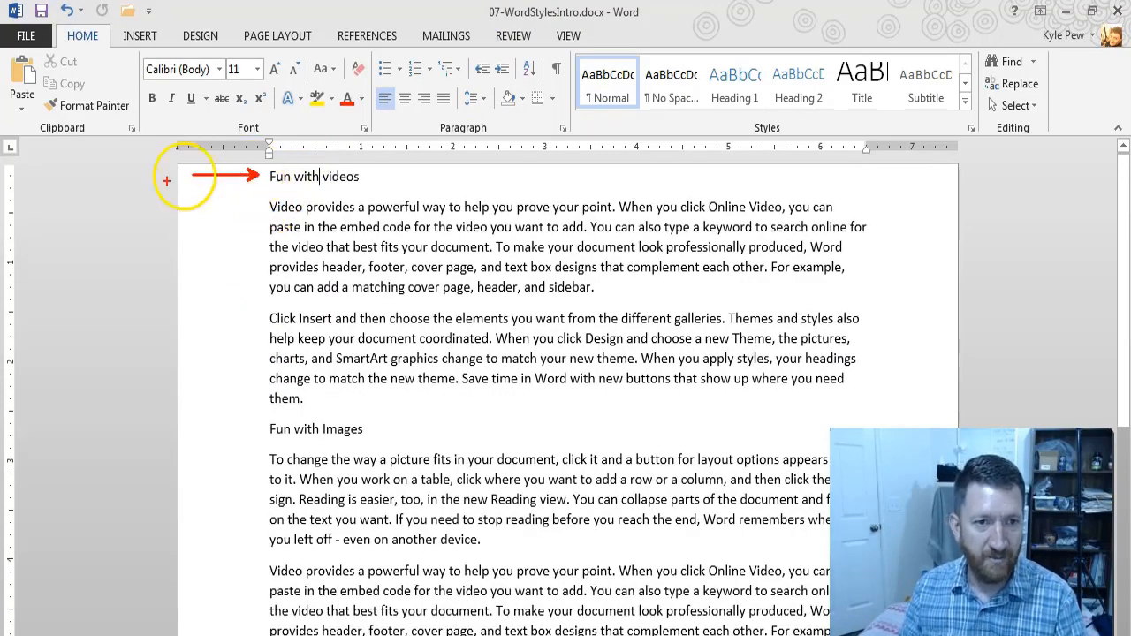
pyautogui.moveTo(259, 429); pyautogui.dragTo(182, 421)
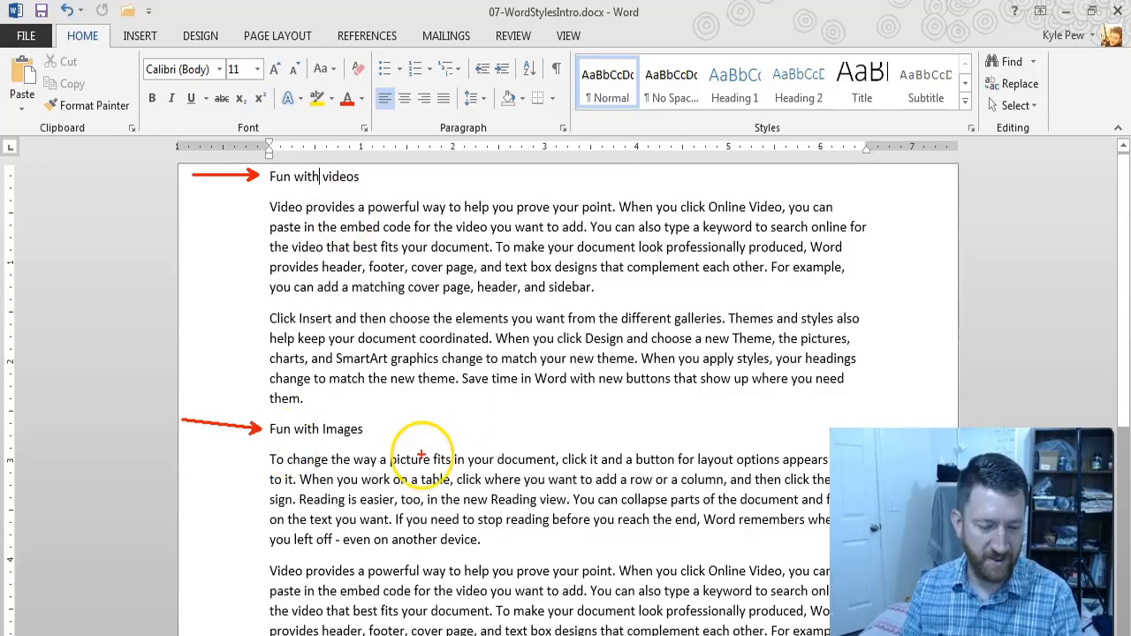
pyautogui.press('Escape')
pyautogui.scroll(-1, 268, 202)
pyautogui.scroll(-1, 269, 202)
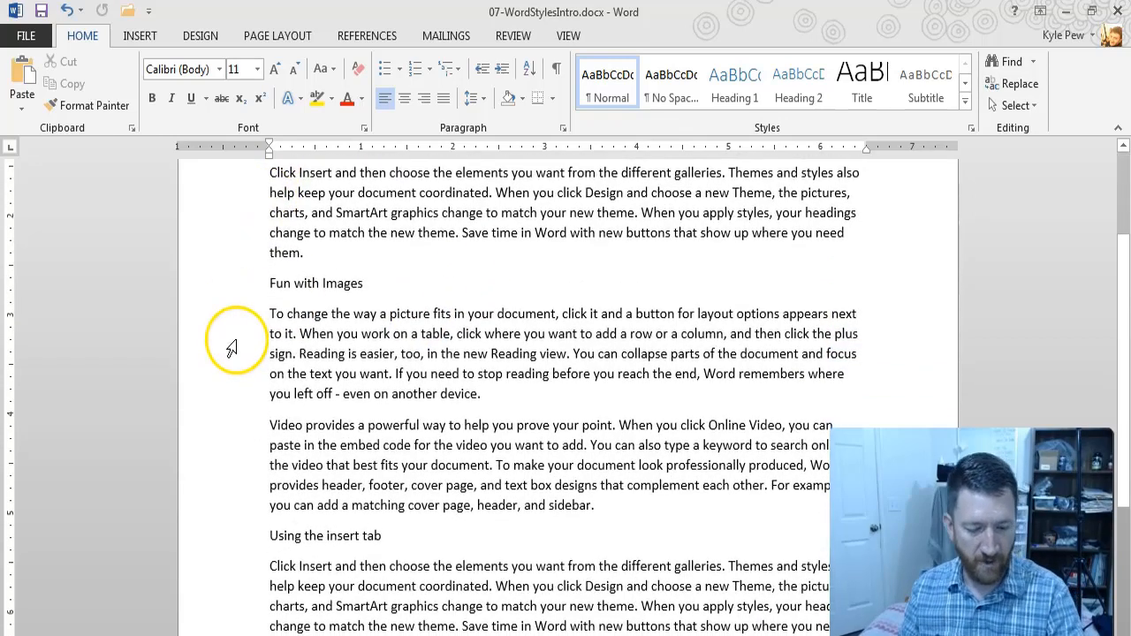
pyautogui.hotkey('ctrl', '2')
pyautogui.moveTo(261, 539); pyautogui.dragTo(167, 538)
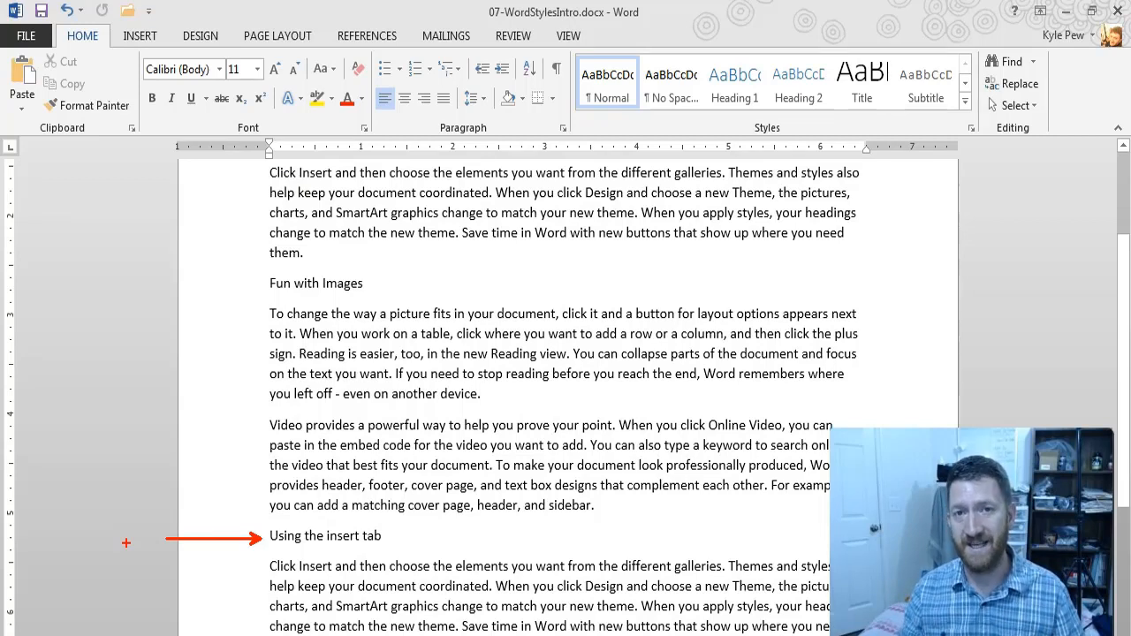
pyautogui.press('Escape')
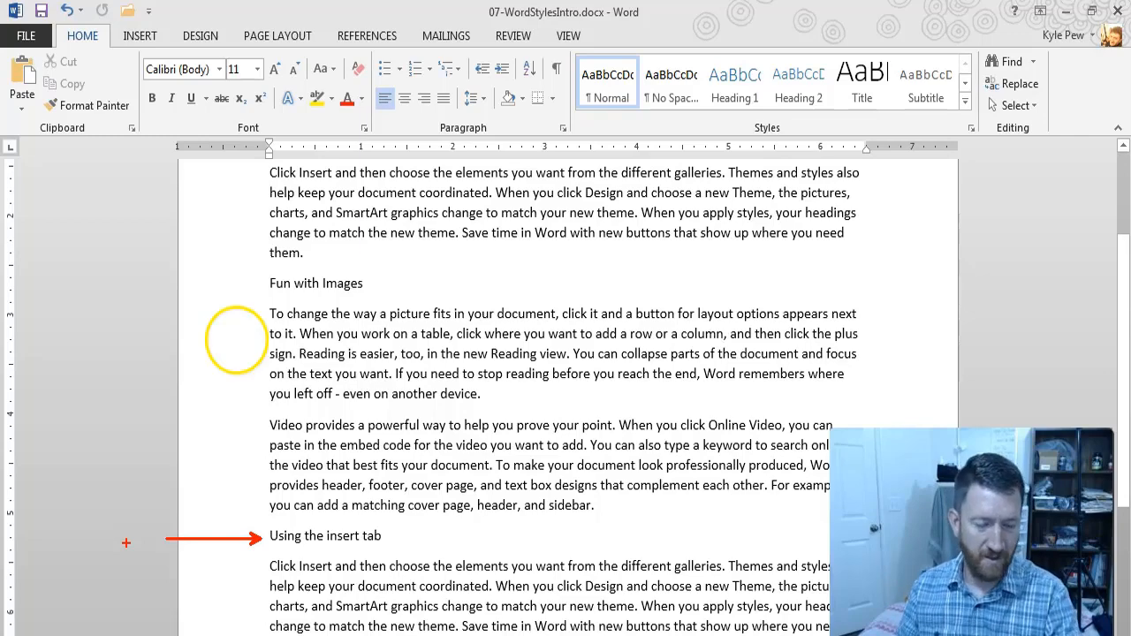
pyautogui.scroll(2, 383, 338)
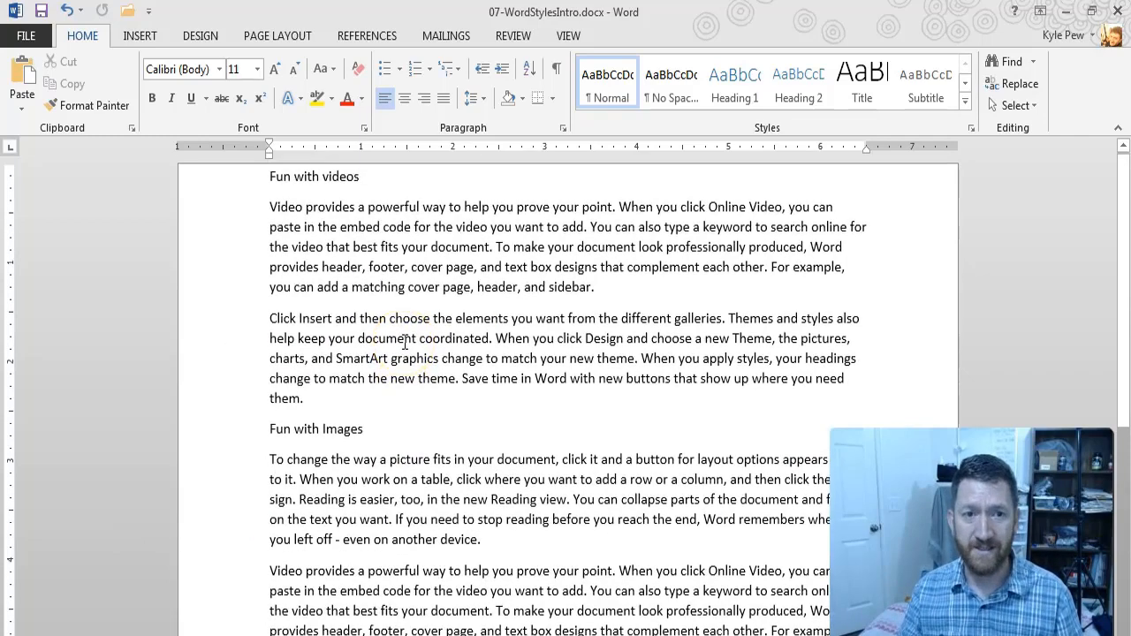
pyautogui.click(412, 168)
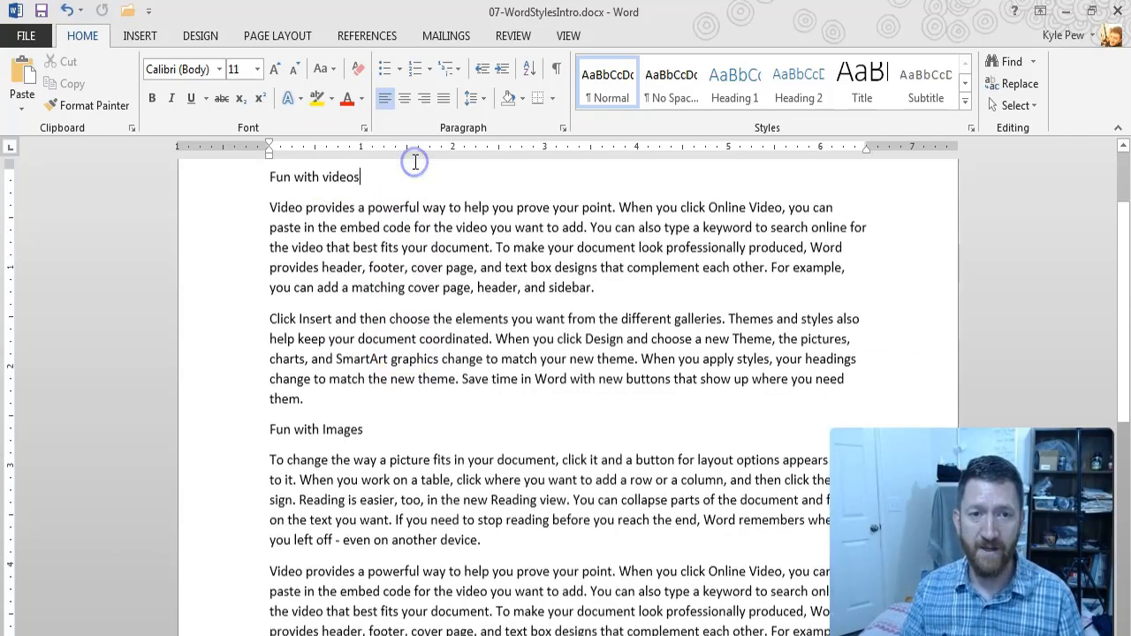
pyautogui.scroll(3, 354, 207)
# Step: Select the whole "Fun with videos" heading, followed by the whole "Fun with Images" heading
pyautogui.tripleClick(307, 286)
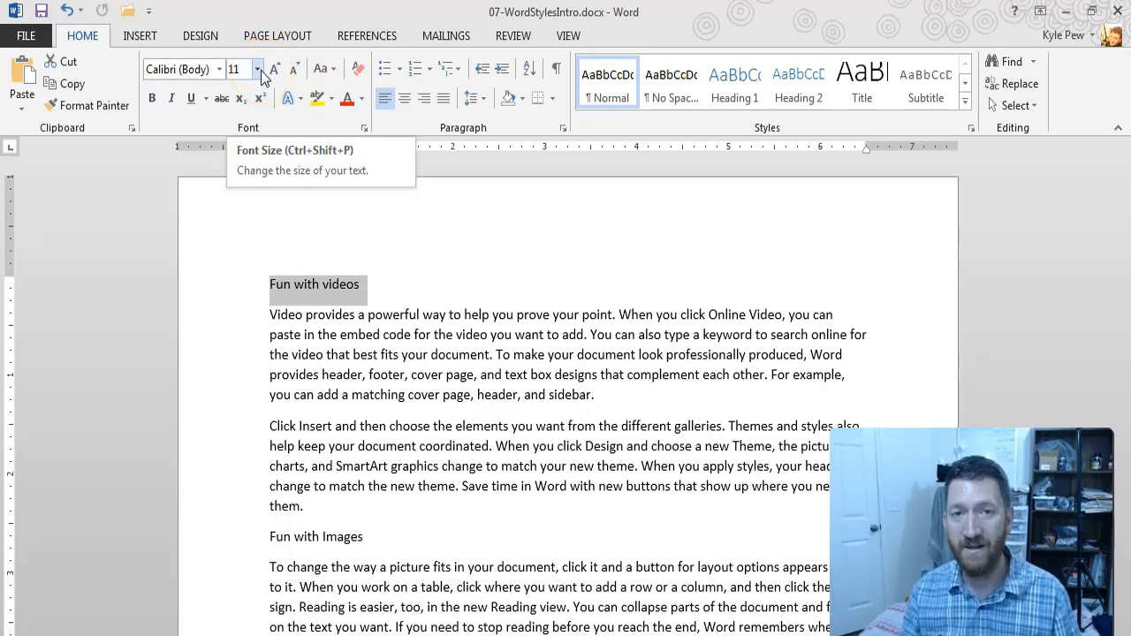
pyautogui.click(297, 541)
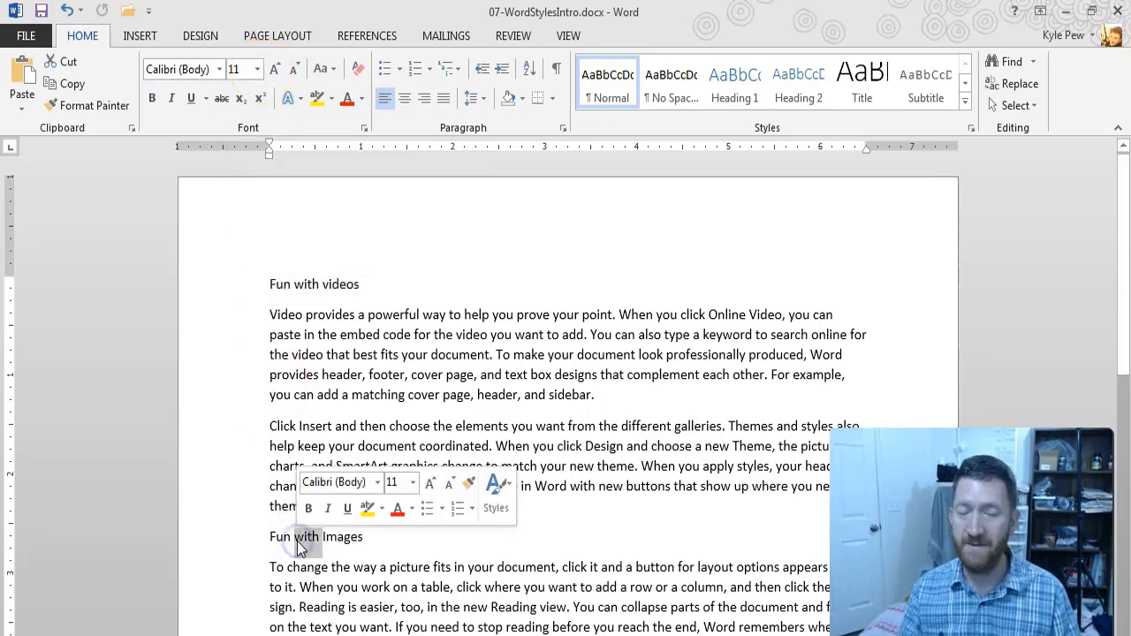
pyautogui.doubleClick(297, 541)
pyautogui.tripleClick(299, 542)
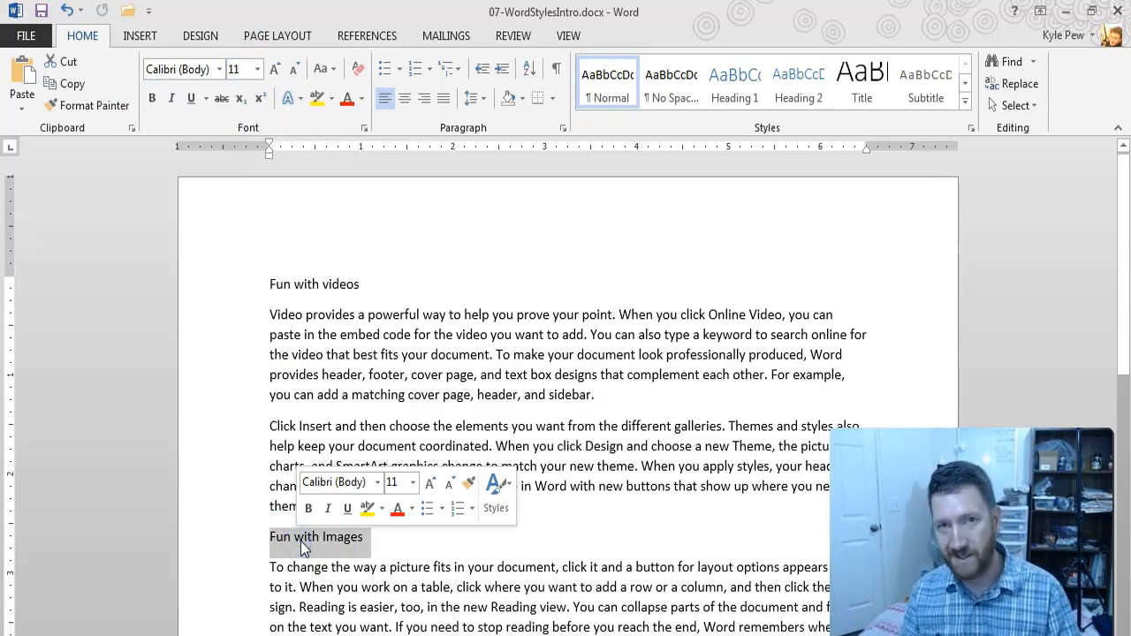
pyautogui.scroll(-4, 300, 543)
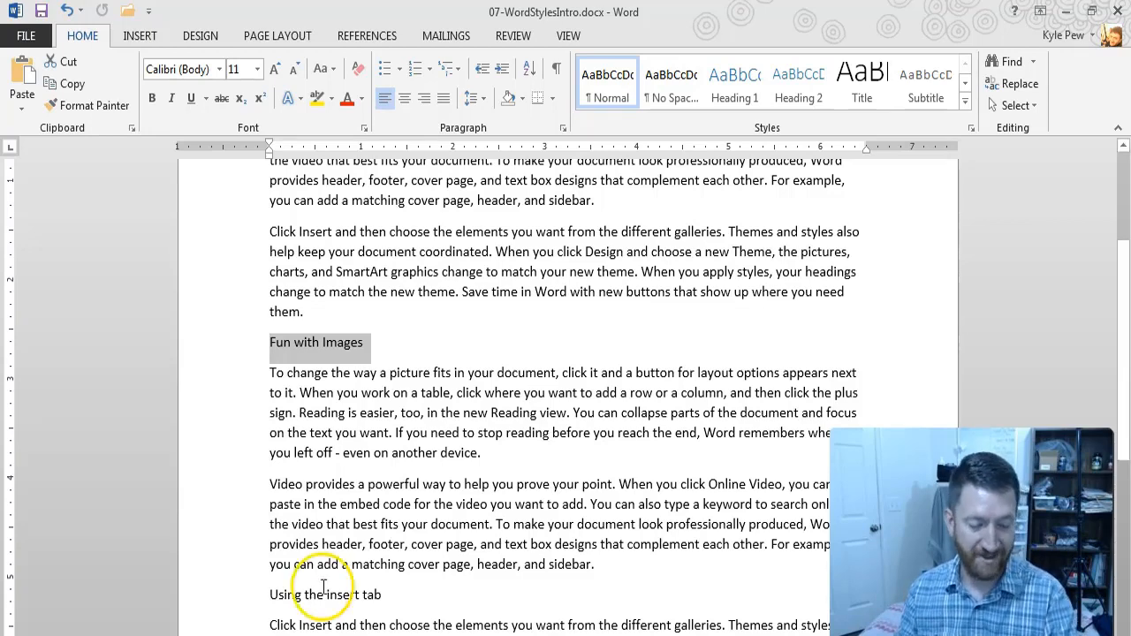
# Step: Apply the Heading 1 style to the whole "Fun with videos" heading
pyautogui.scroll(3, 442, 531)
pyautogui.tripleClick(296, 281)
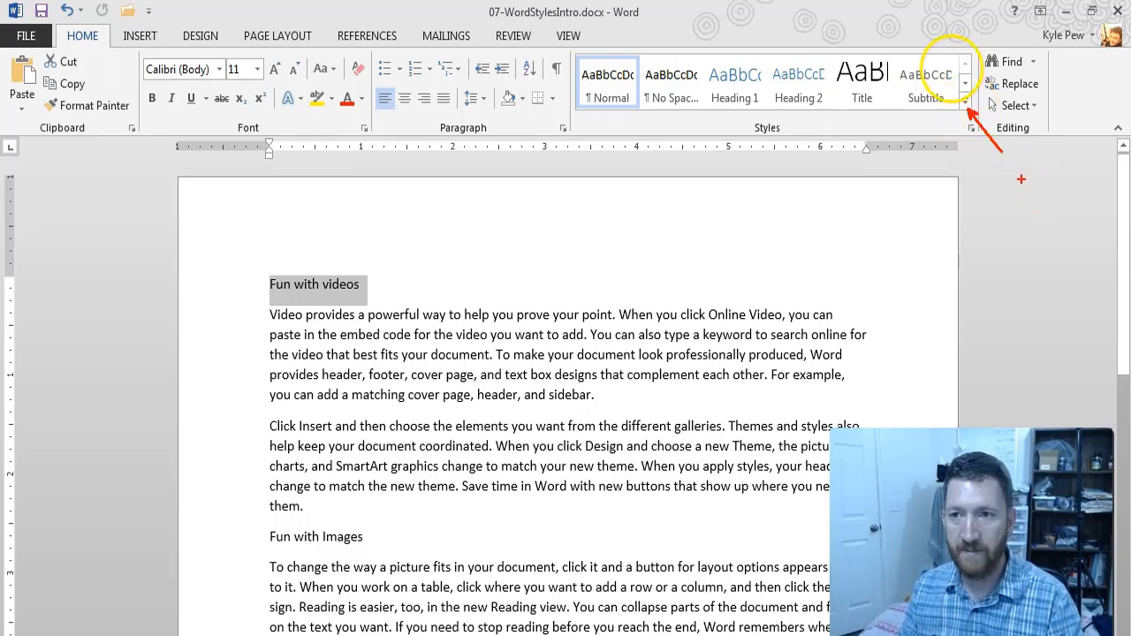
pyautogui.click(965, 102)
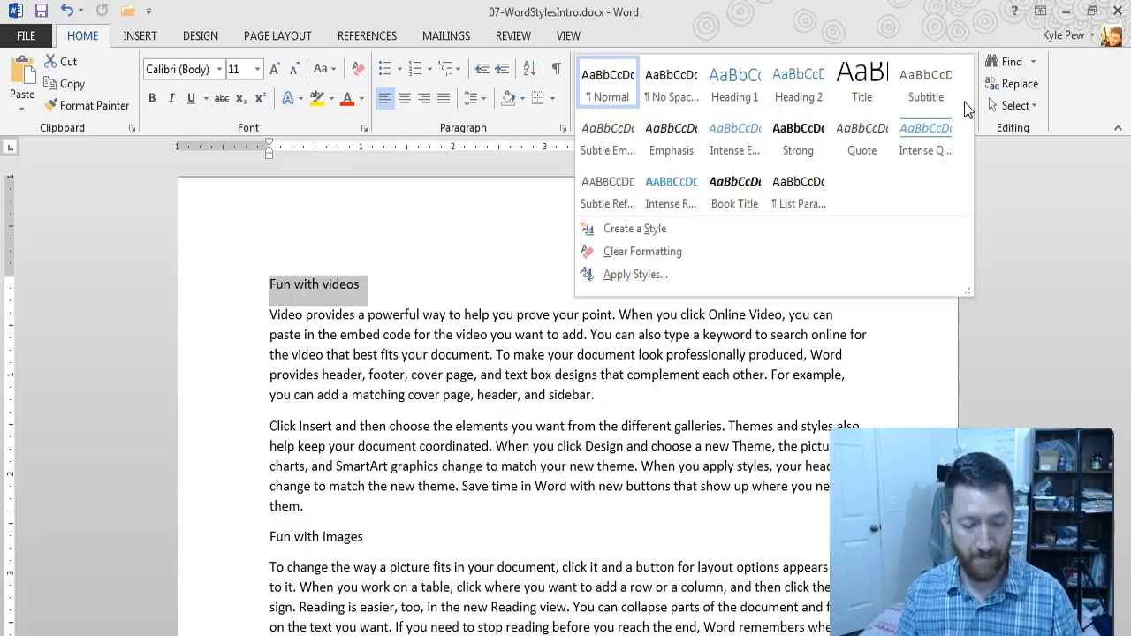
pyautogui.click(320, 281)
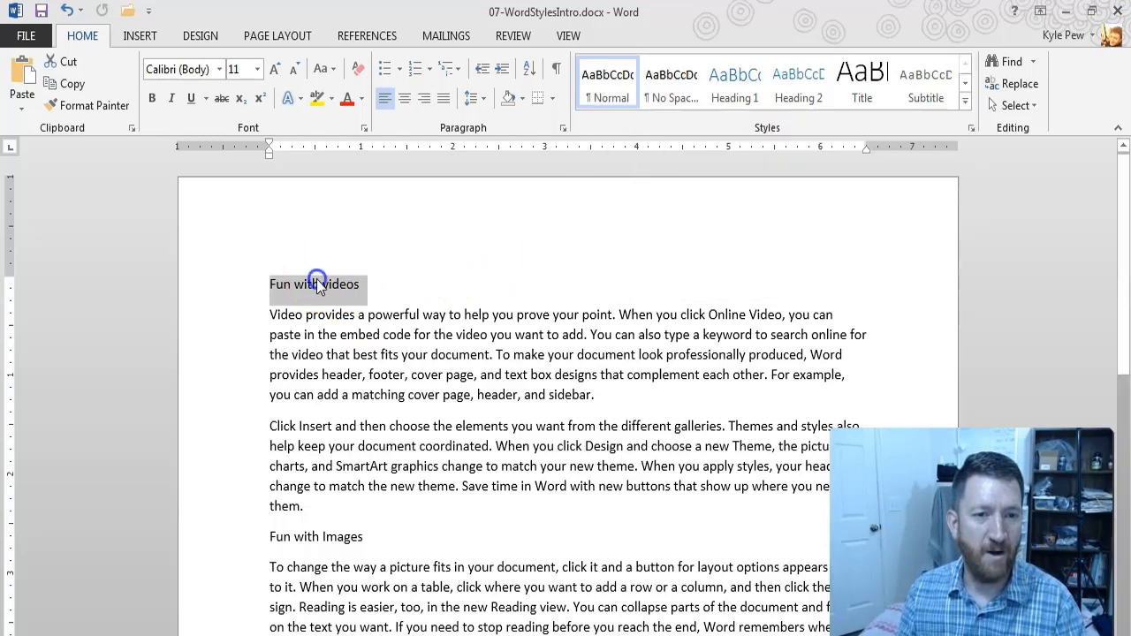
pyautogui.doubleClick(317, 284)
pyautogui.click(317, 284)
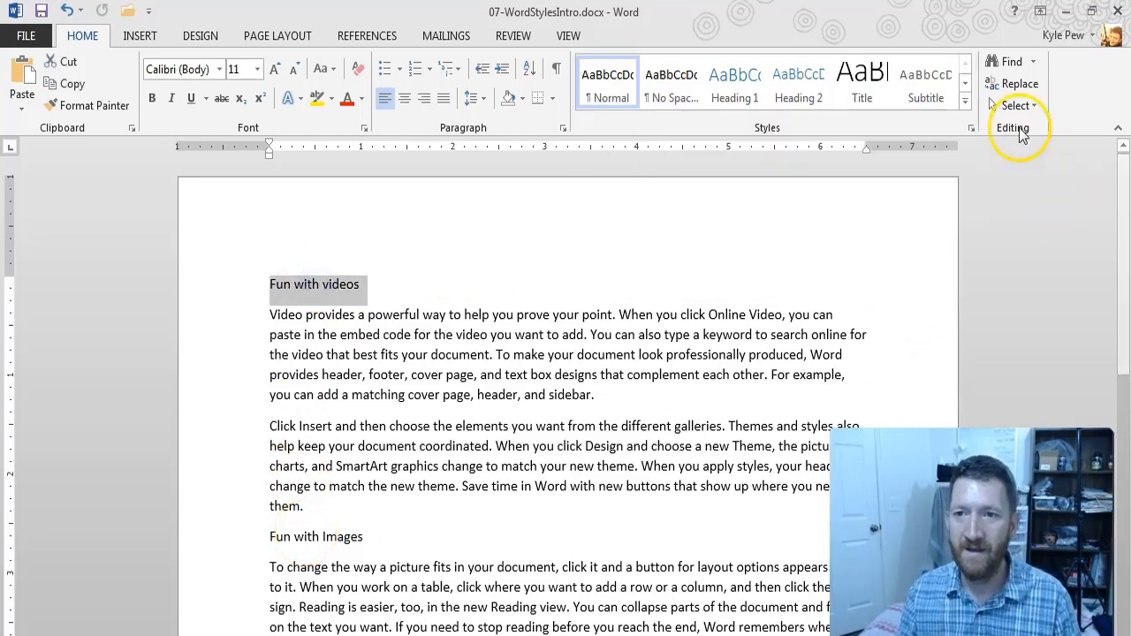
pyautogui.click(966, 106)
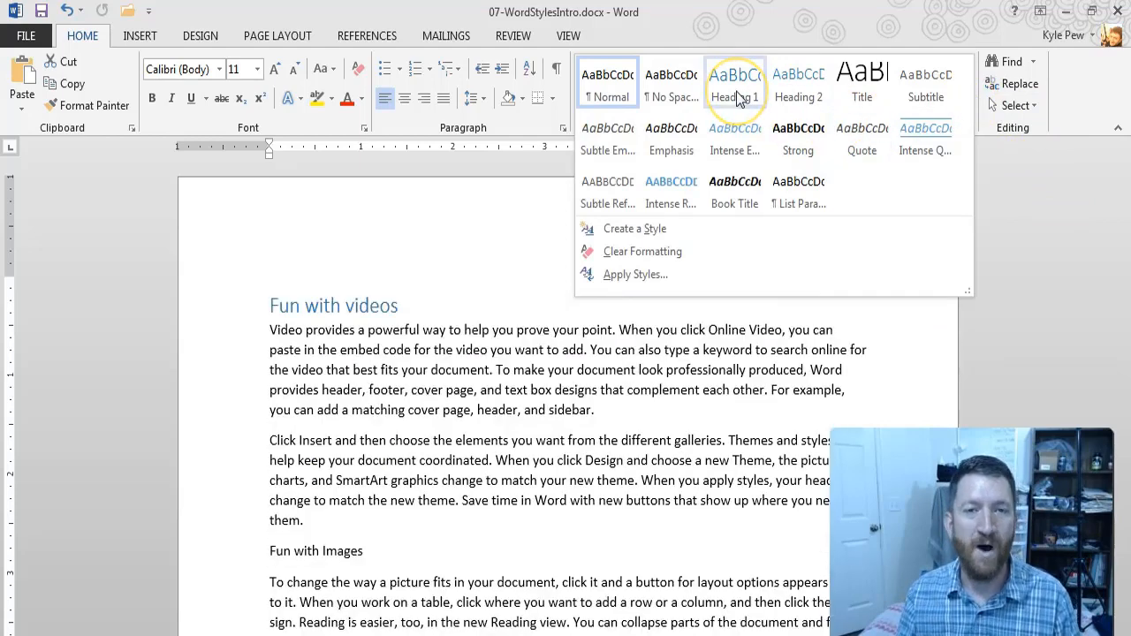
pyautogui.click(736, 91)
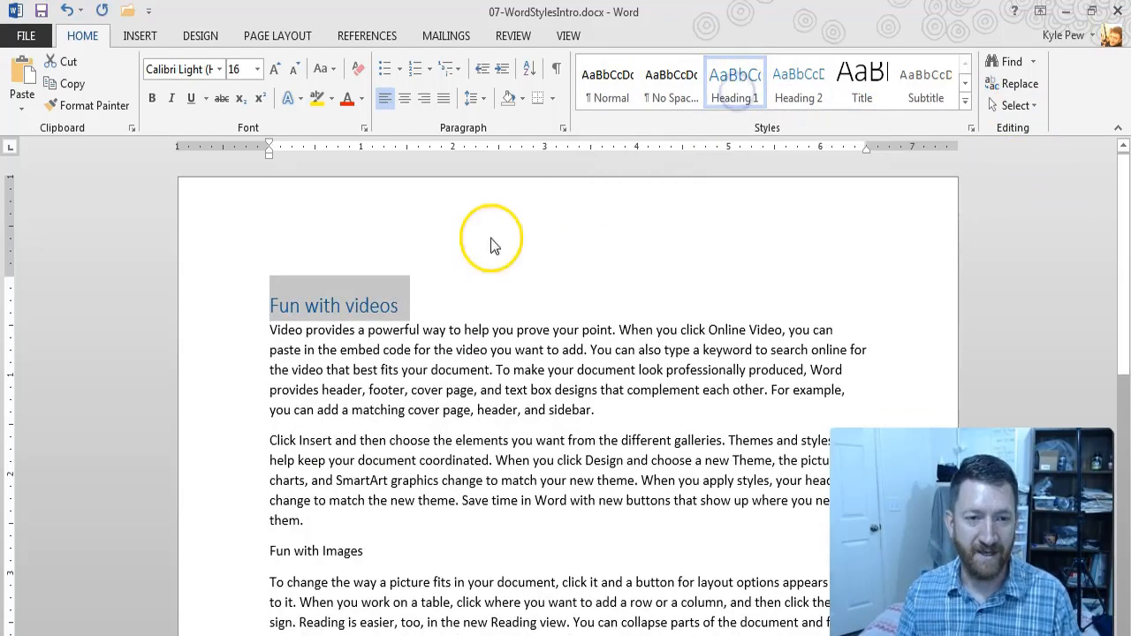
pyautogui.click(333, 306)
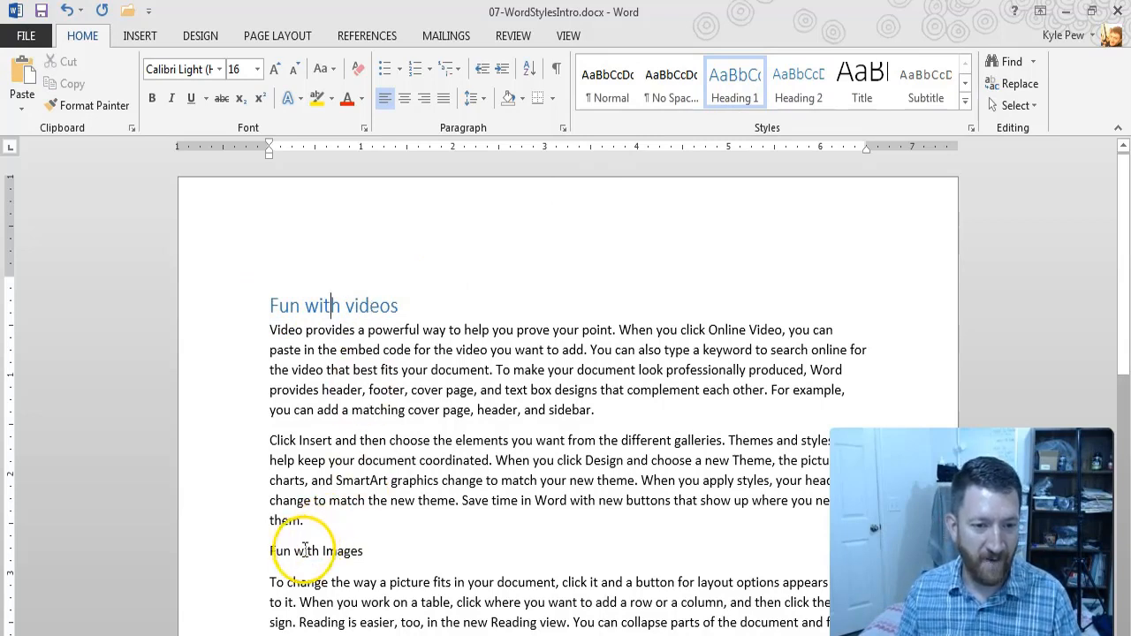
# Step: Apply the Heading 1 style to the "Fun with Images" and "Using the insert tab" headings
pyautogui.tripleClick(300, 549)
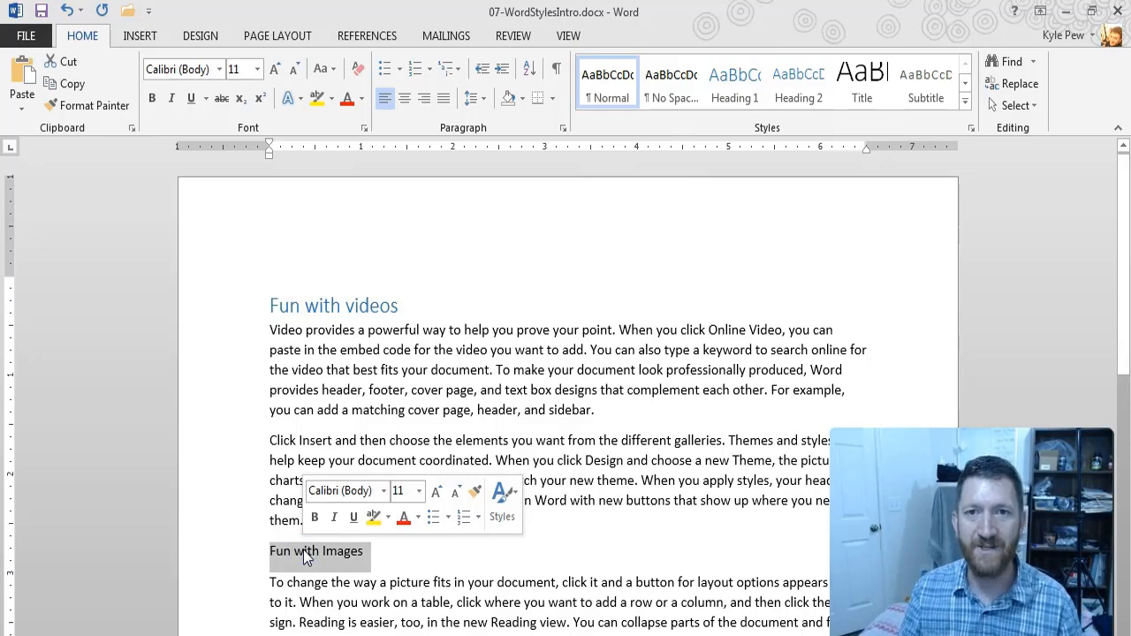
pyautogui.click(733, 89)
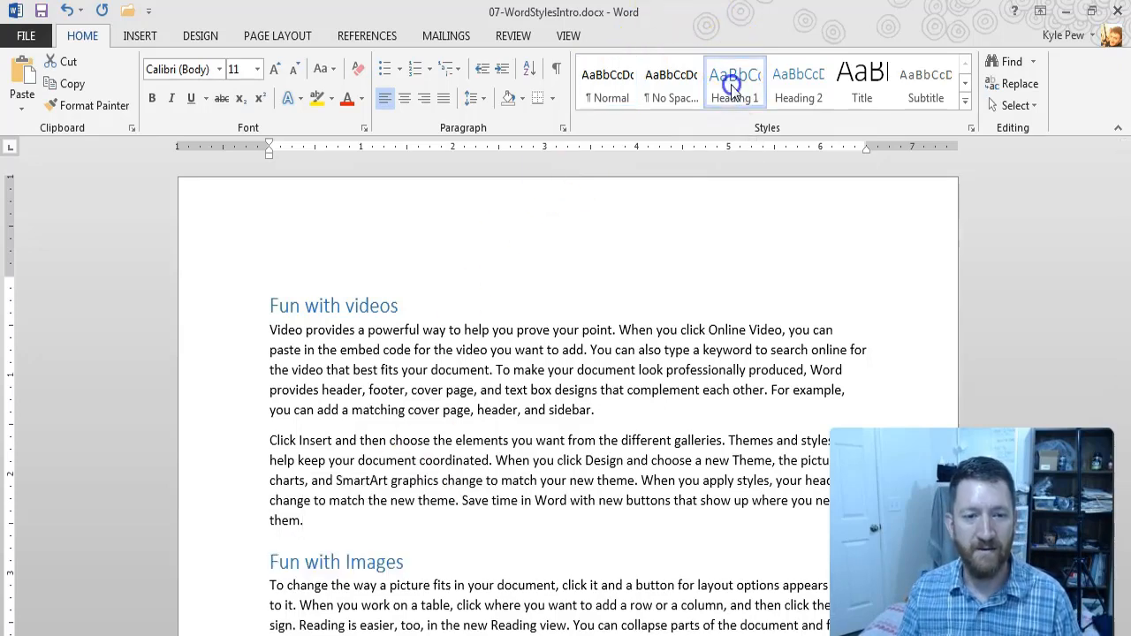
pyautogui.scroll(-6, 384, 577)
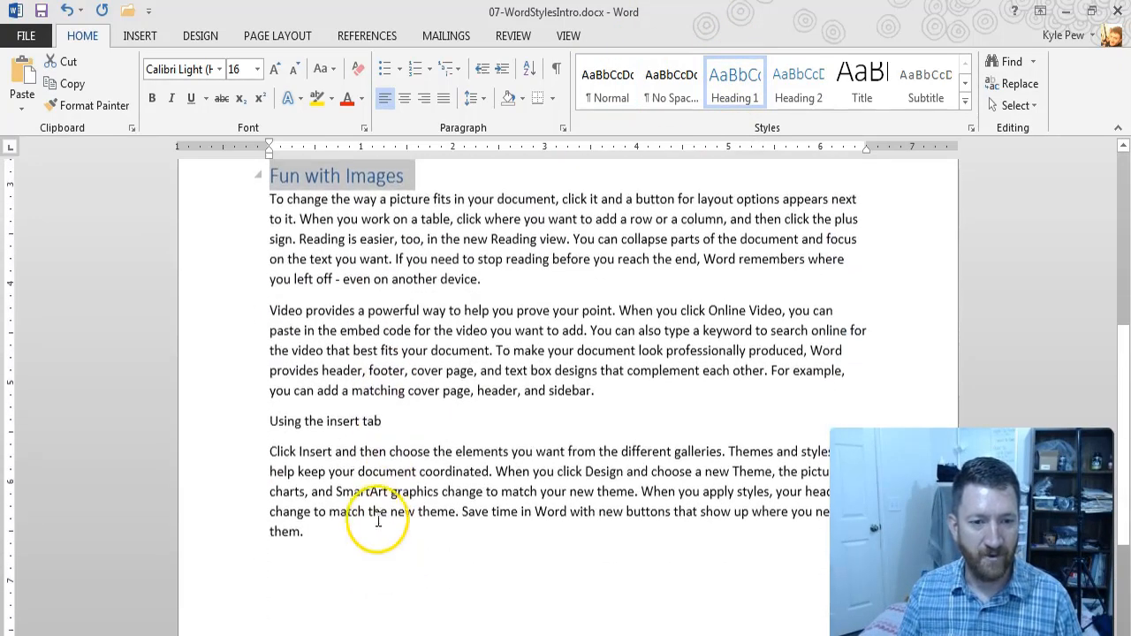
pyautogui.tripleClick(317, 420)
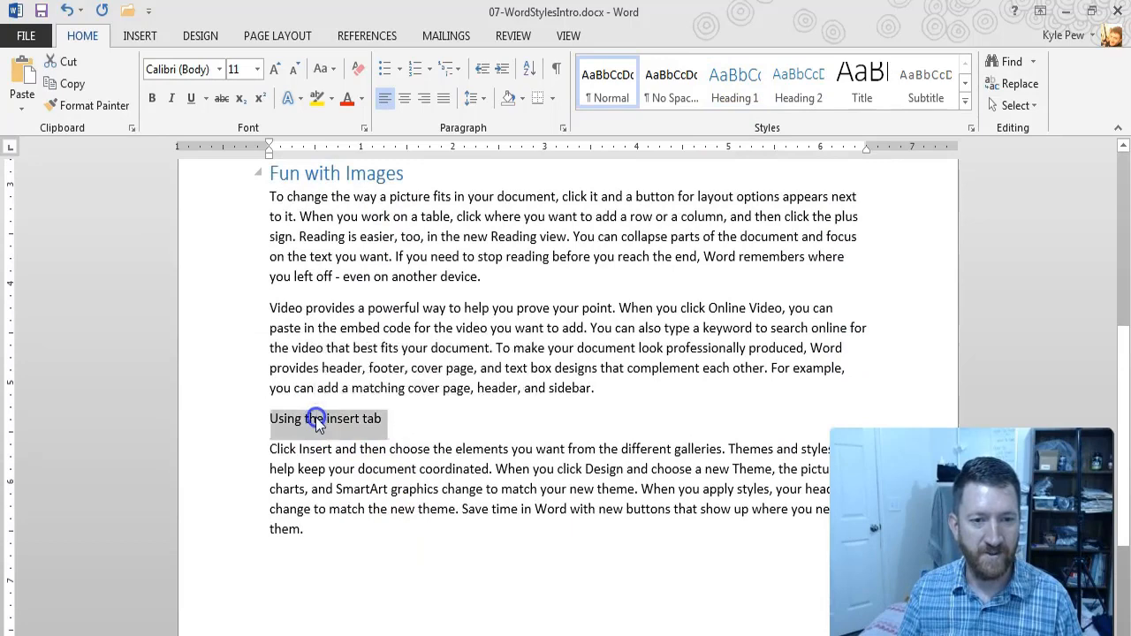
pyautogui.click(722, 87)
# Step: Preview other styles, such as Emphasis, on the "Using the insert tab" heading without applying one
pyautogui.scroll(5, 350, 462)
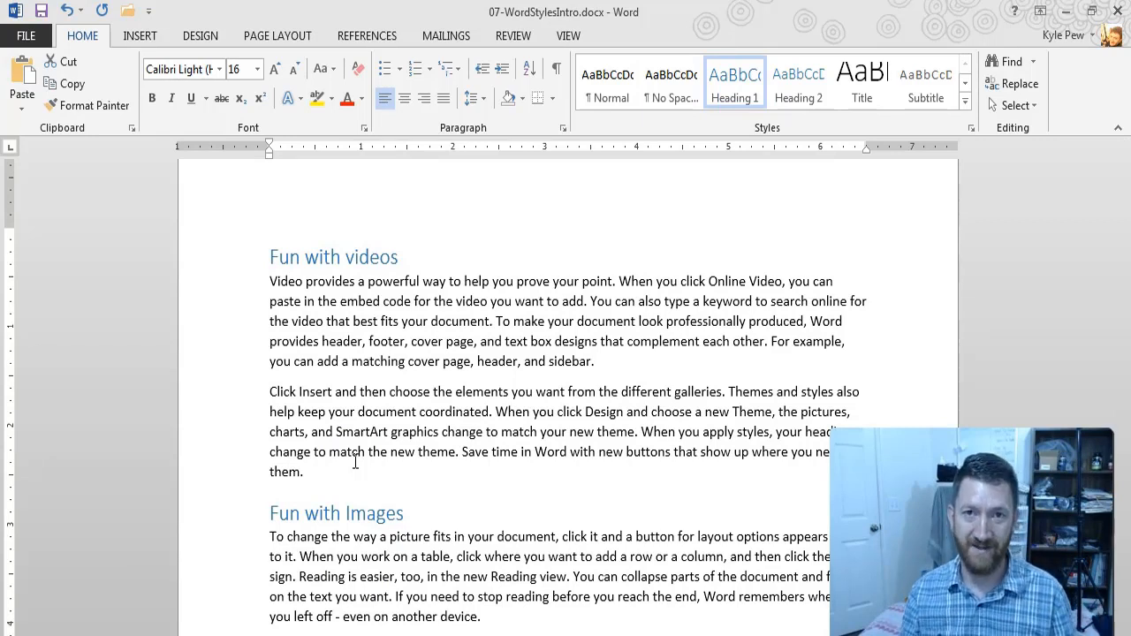
pyautogui.click(718, 78)
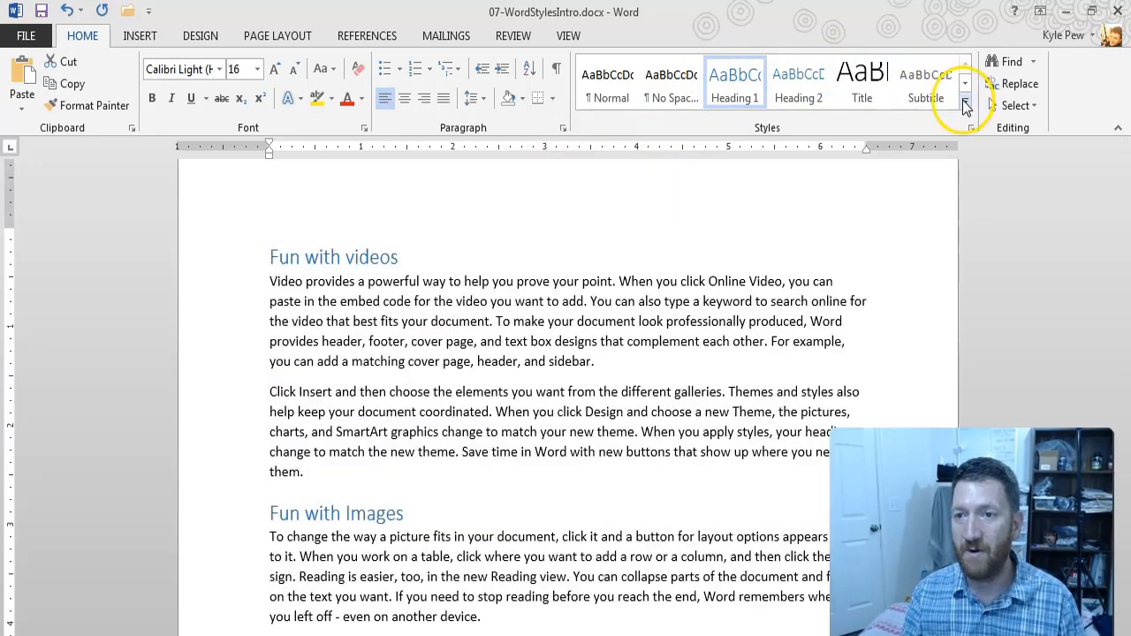
pyautogui.click(965, 103)
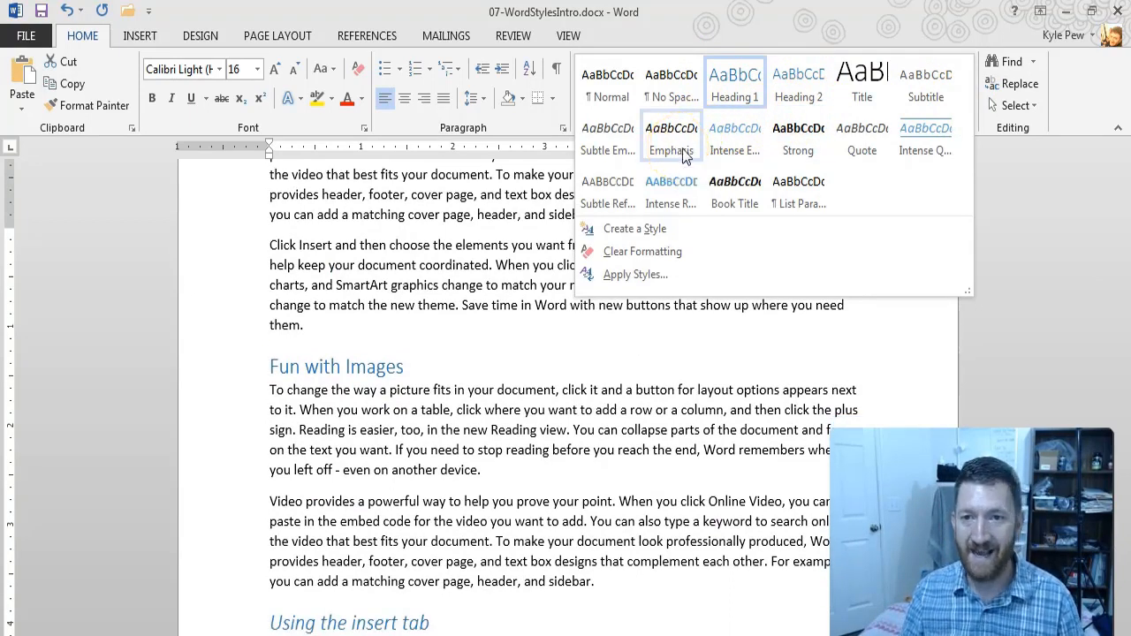
pyautogui.click(563, 268)
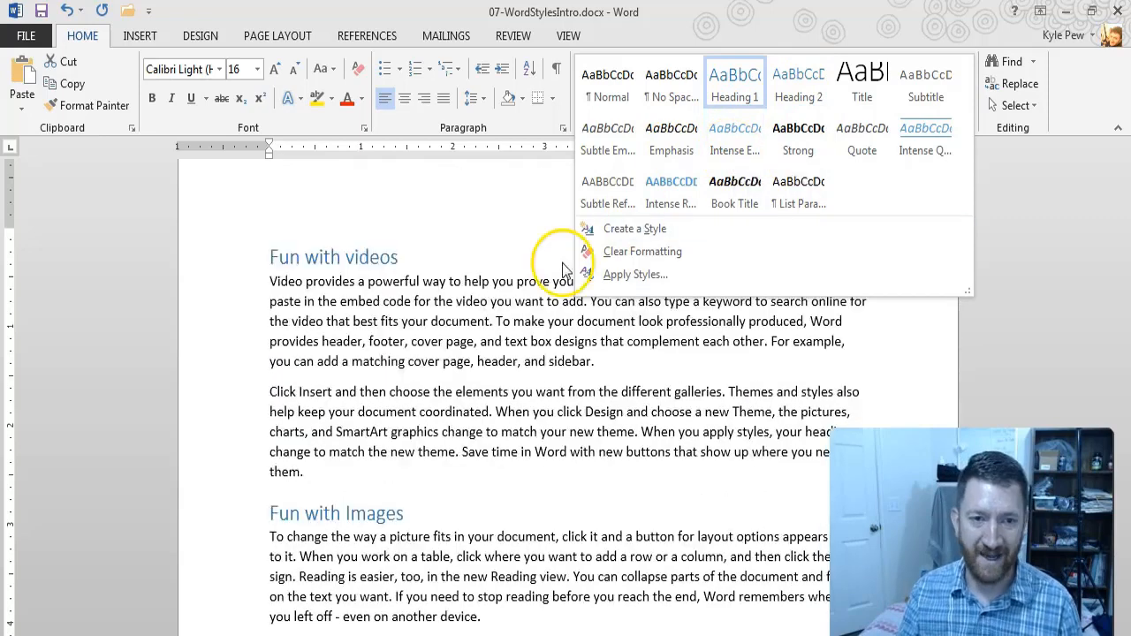
# Step: Select the first body paragraph under "Fun with videos" and preview styles such as Intense Quote on it
pyautogui.click(449, 305)
pyautogui.tripleClick(449, 305)
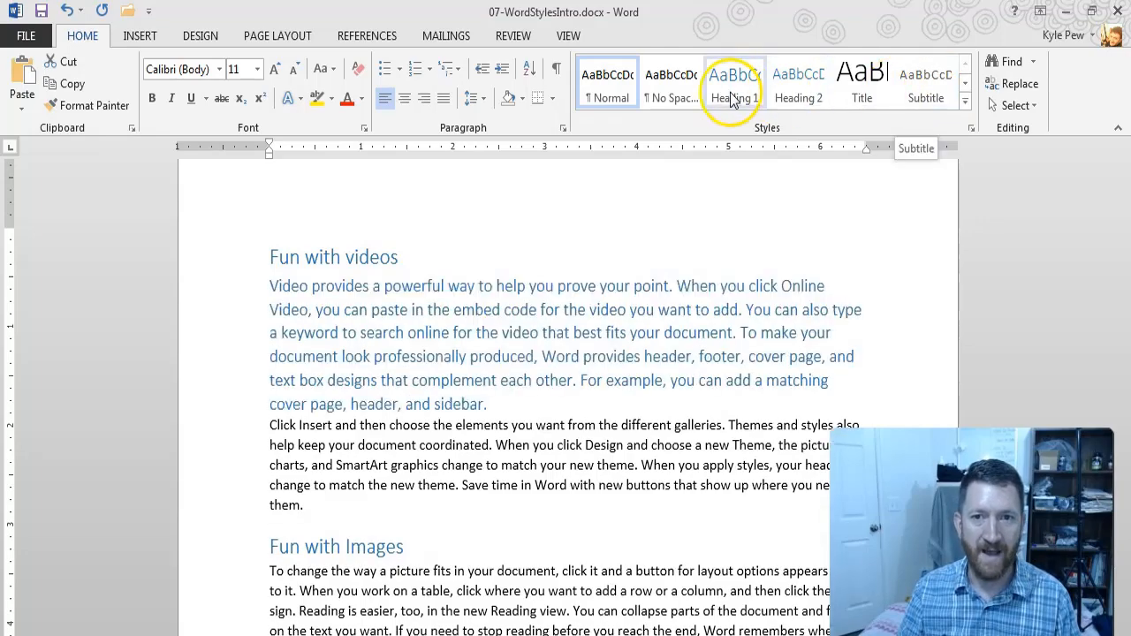
pyautogui.click(965, 101)
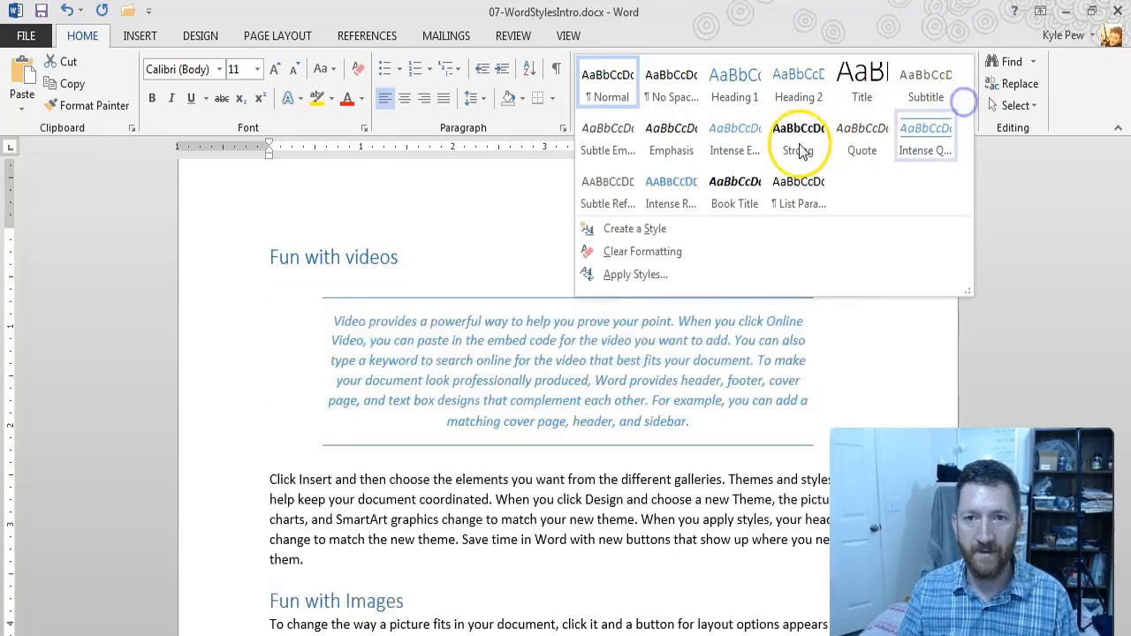
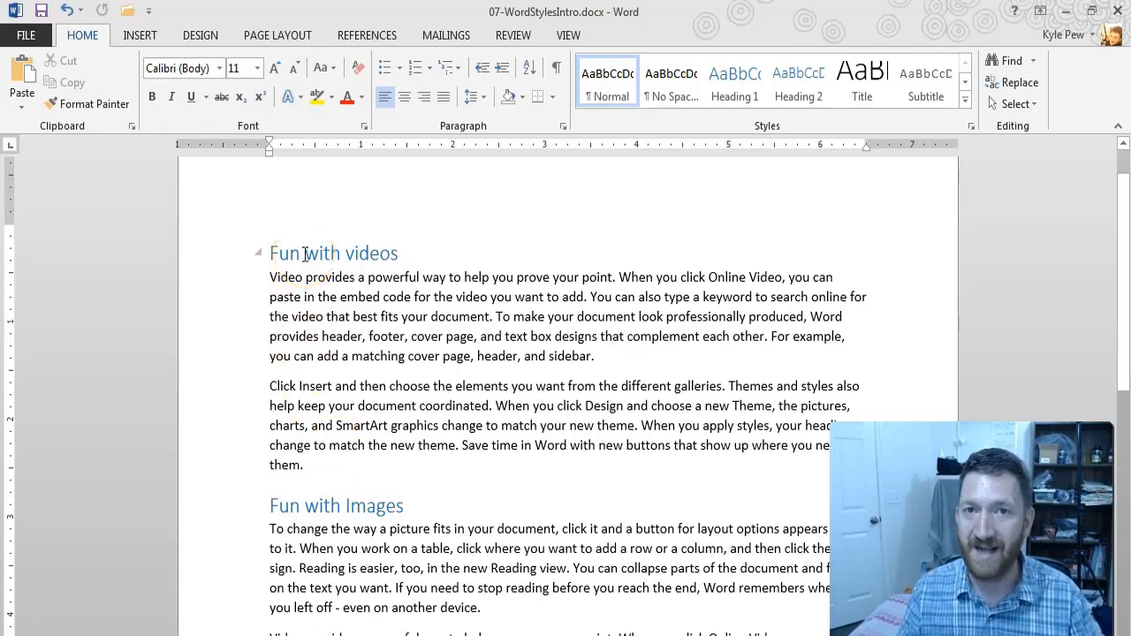
# Step: Clear all formatting from the "Fun with videos", "Fun with Images" and "Using the insert tab" headings together
pyautogui.click(246, 254)
pyautogui.keyDown('ctrl'); pyautogui.click(227, 507); pyautogui.keyUp('ctrl')
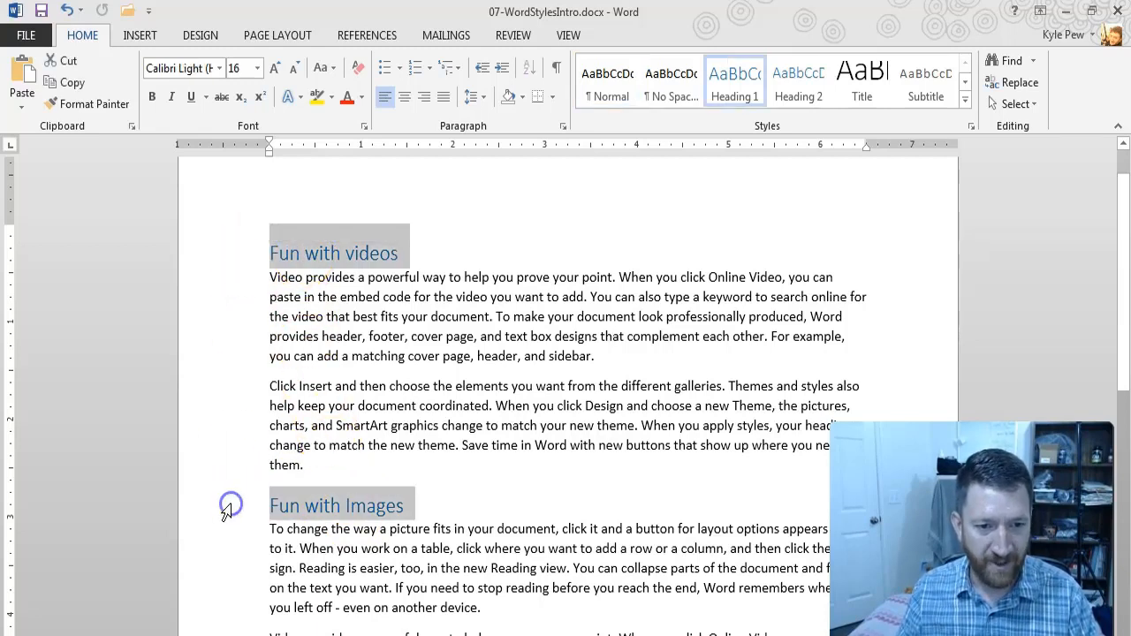
pyautogui.scroll(-3, 227, 513)
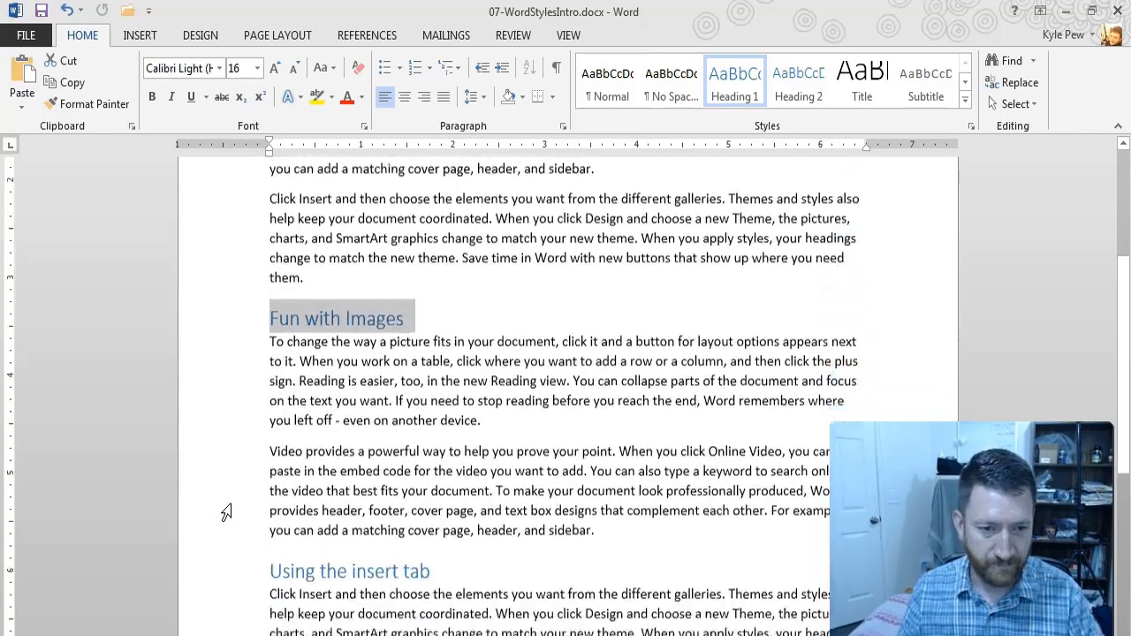
pyautogui.scroll(-1, 227, 513)
pyautogui.keyDown('ctrl'); pyautogui.click(232, 523); pyautogui.keyUp('ctrl')
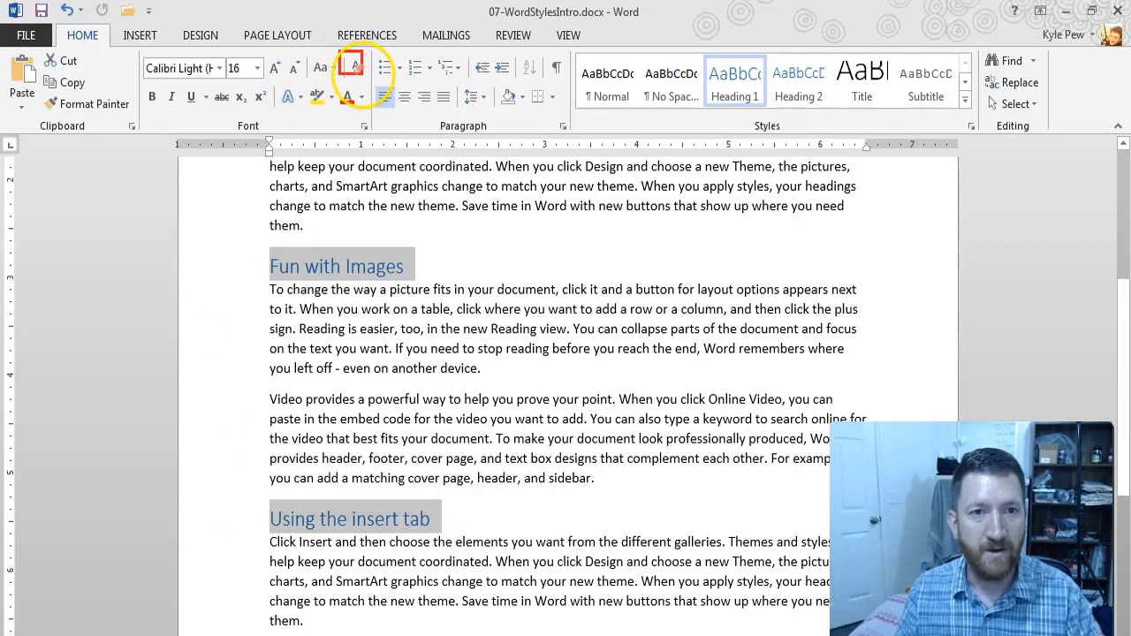
pyautogui.moveTo(356, 71); pyautogui.dragTo(447, 201)
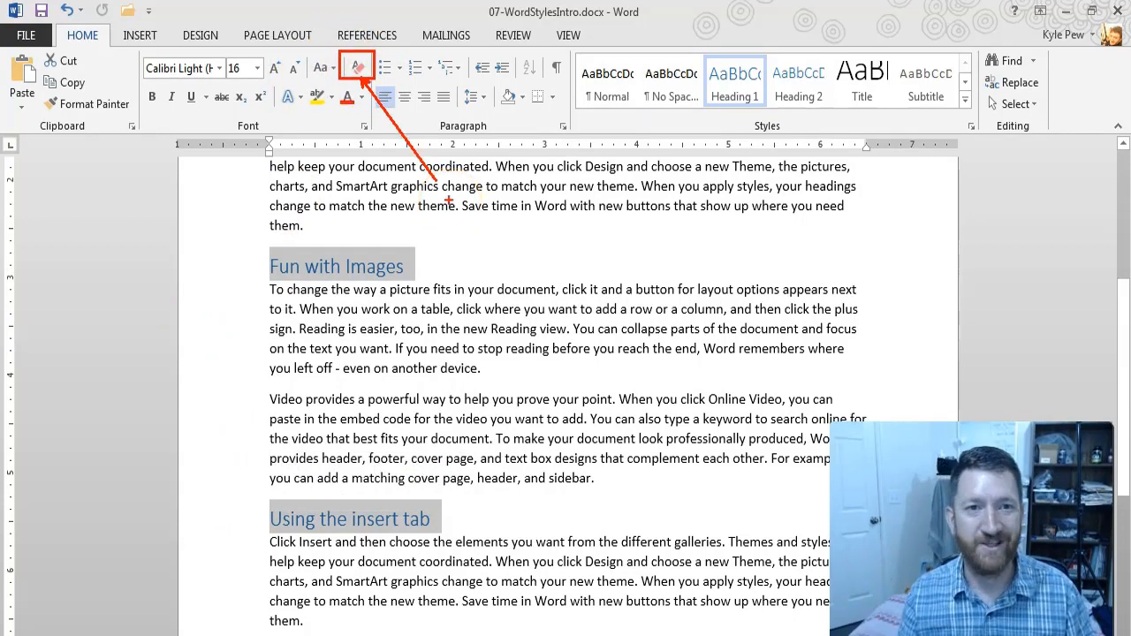
pyautogui.press('Escape')
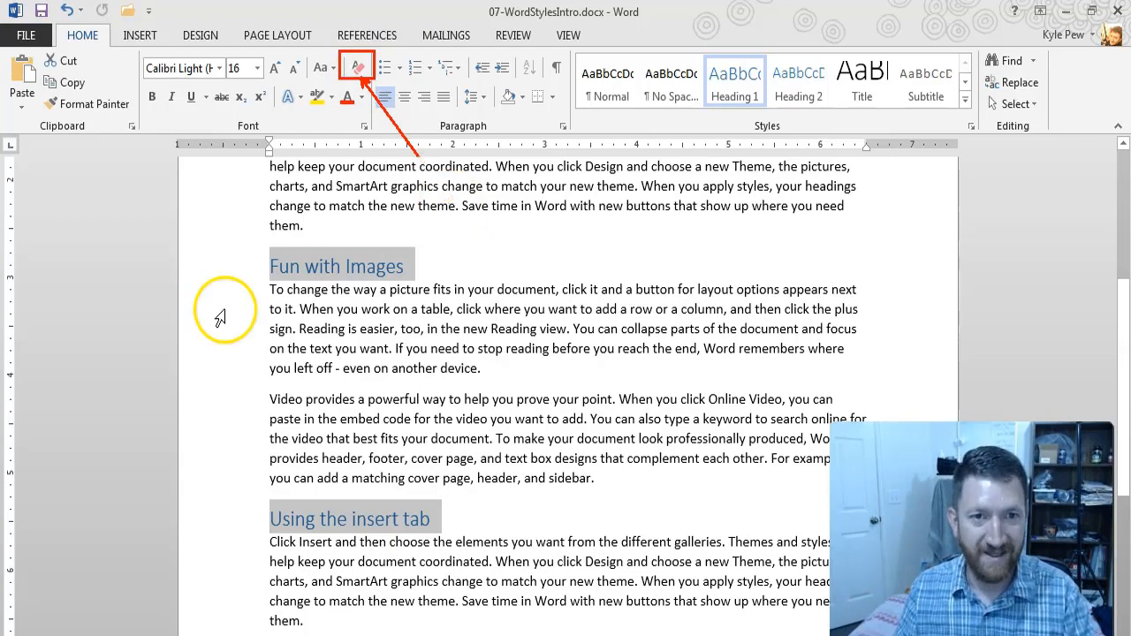
pyautogui.click(358, 71)
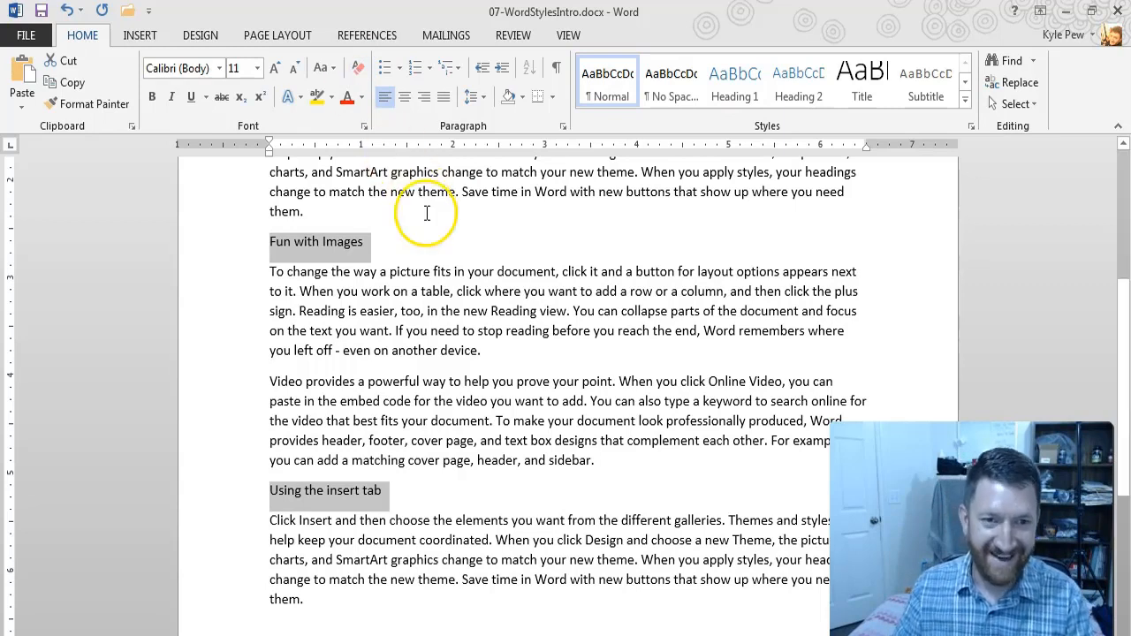
pyautogui.click(417, 341)
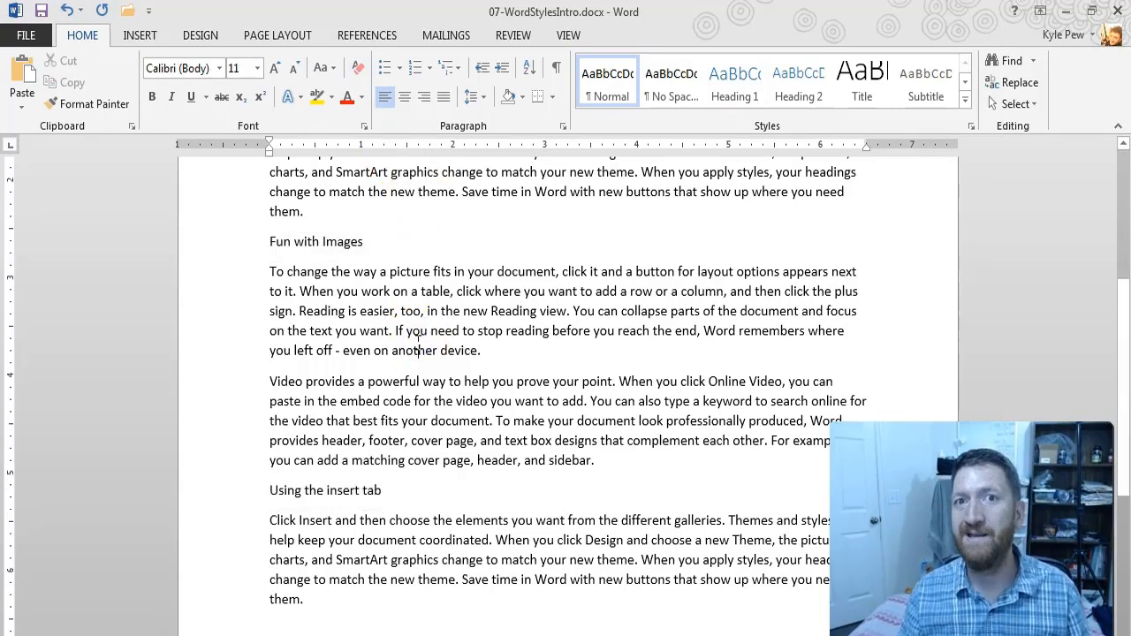
# Step: Make the "Fun with videos" heading bold and colour its text dark blue from the theme colors
pyautogui.scroll(6, 419, 340)
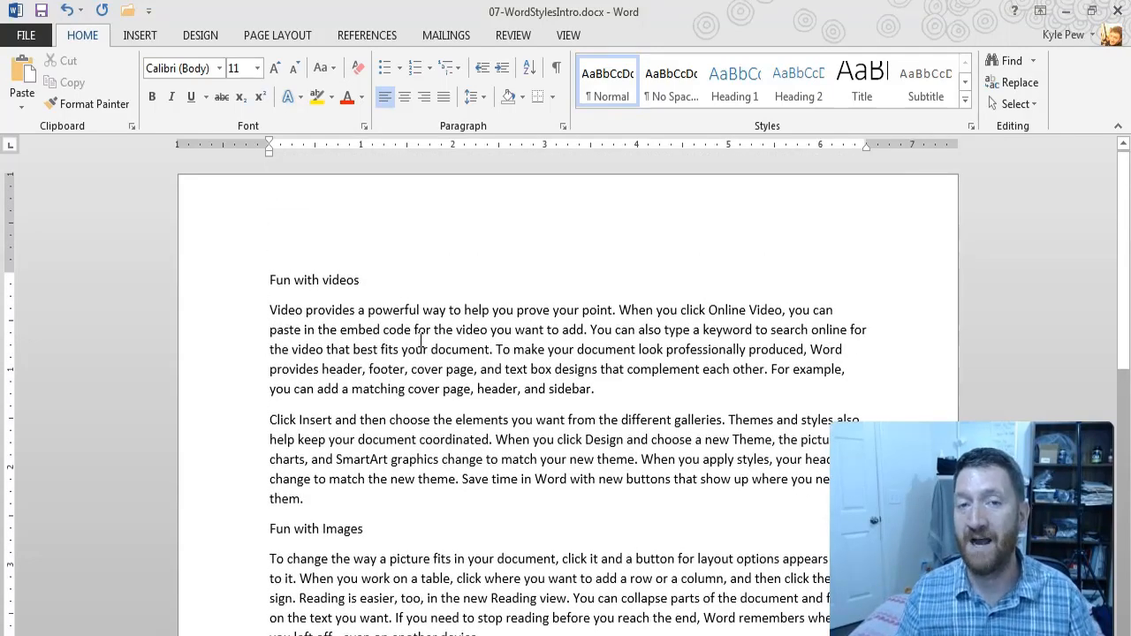
pyautogui.doubleClick(305, 280)
pyautogui.click(305, 281)
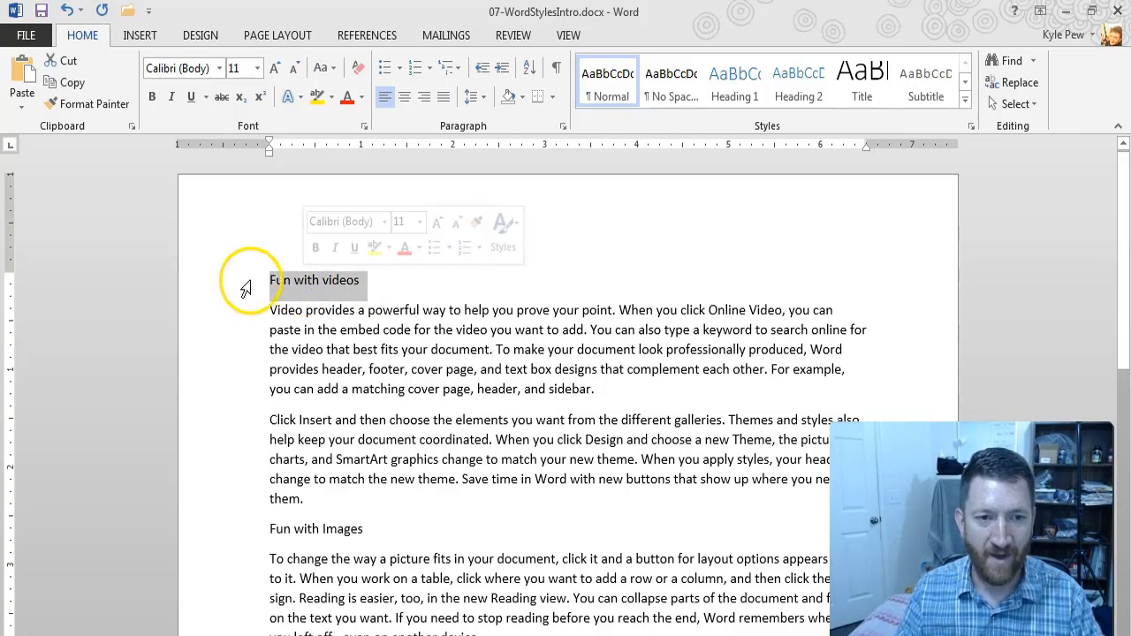
pyautogui.click(269, 280)
pyautogui.moveTo(294, 280); pyautogui.dragTo(360, 283)
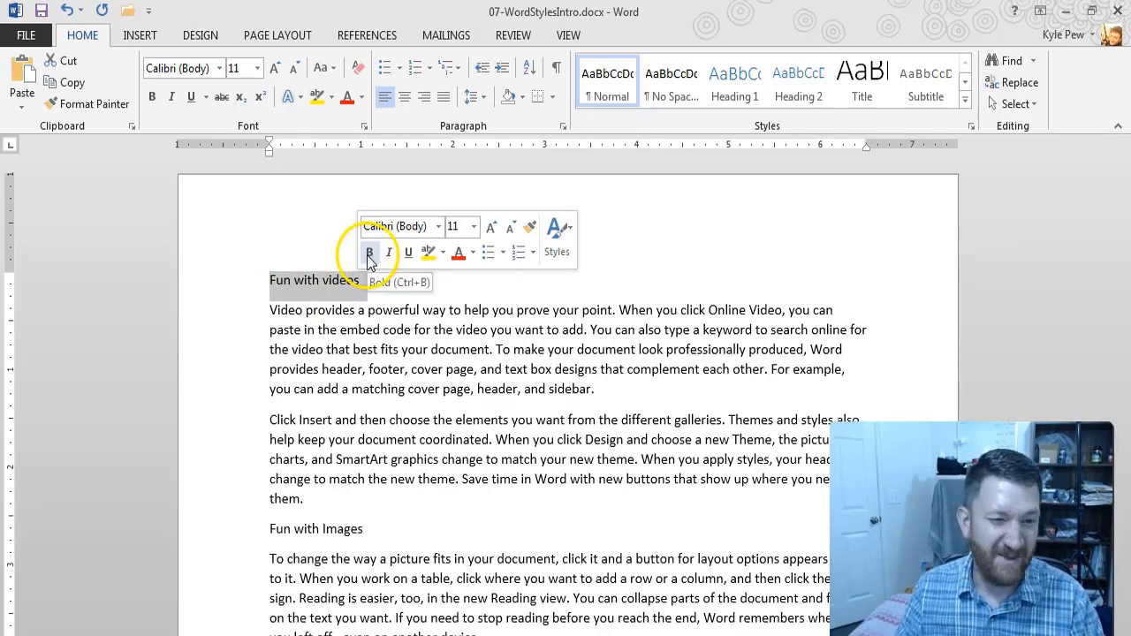
pyautogui.click(369, 253)
pyautogui.click(475, 254)
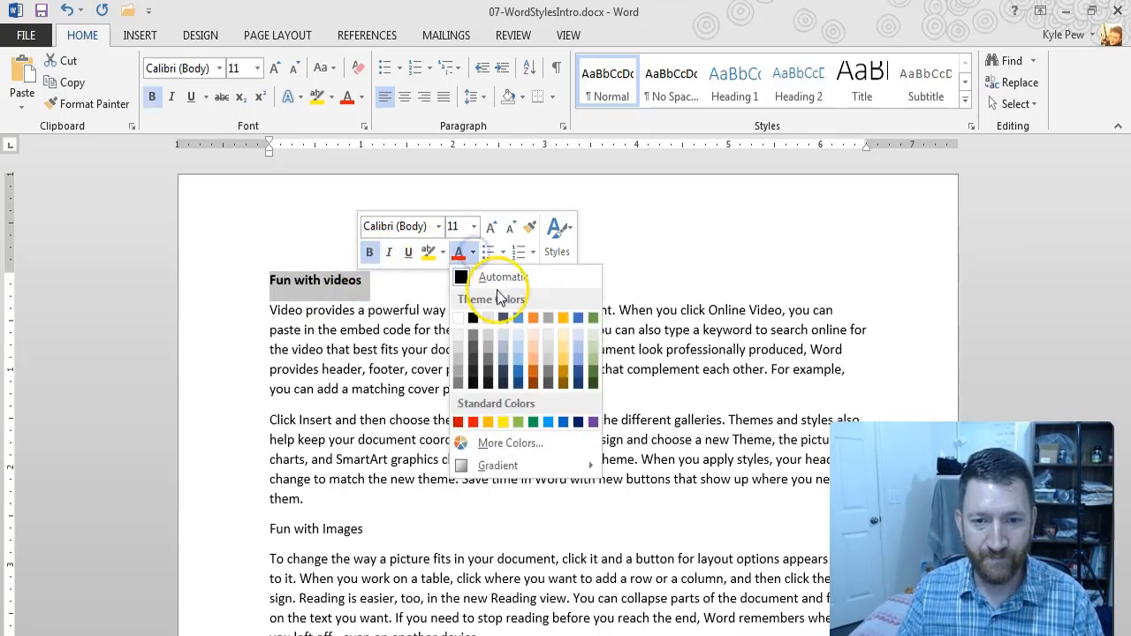
pyautogui.click(576, 371)
# Step: Enlarge the "Fun with videos" heading to 18 pt and set its font to Arial Black
pyautogui.click(491, 227)
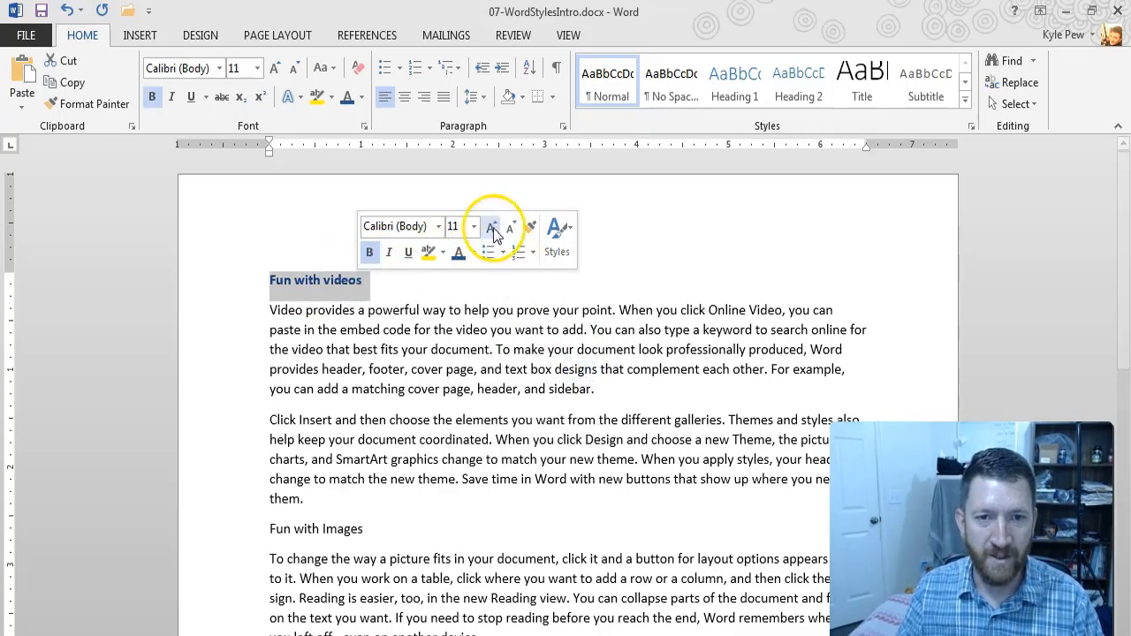
pyautogui.click(491, 227)
pyautogui.click(492, 227)
pyautogui.click(491, 227)
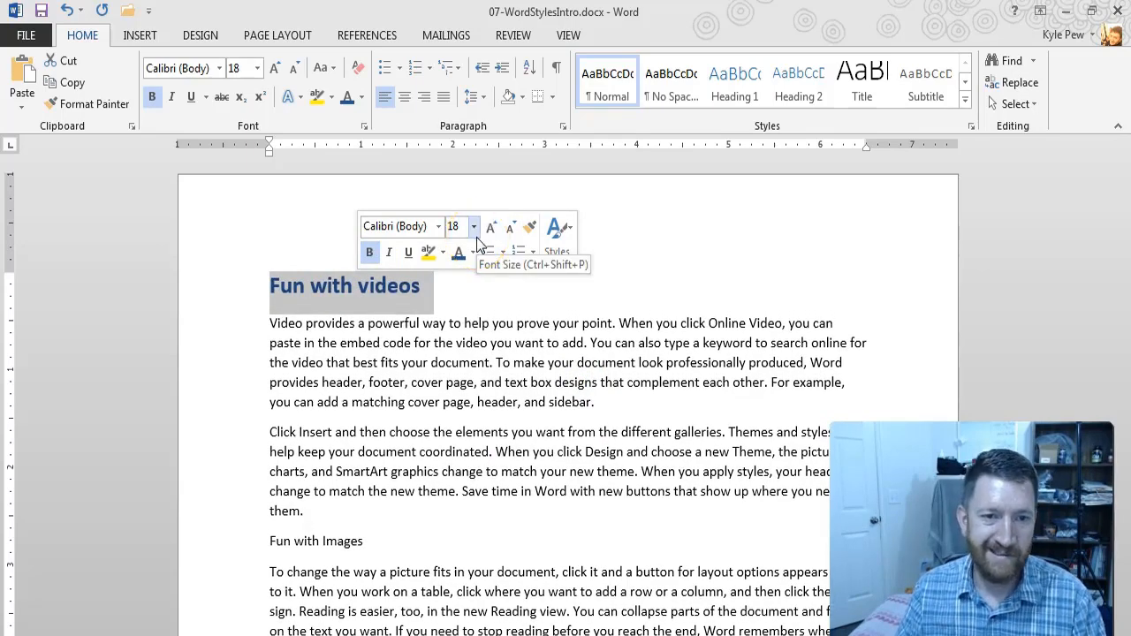
pyautogui.click(438, 226)
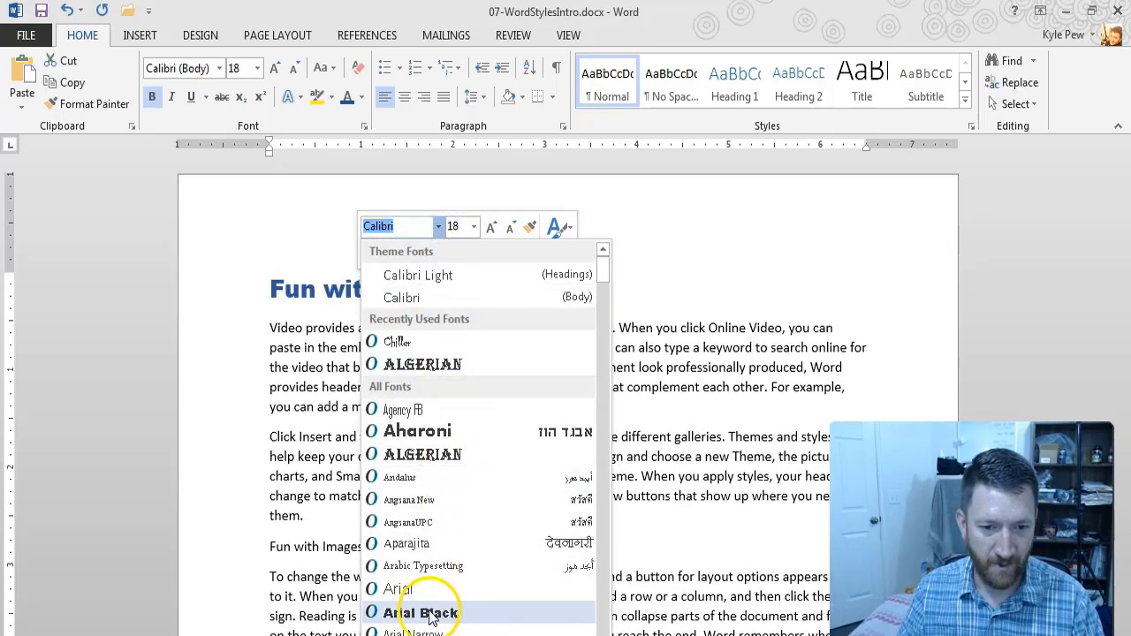
pyautogui.click(415, 613)
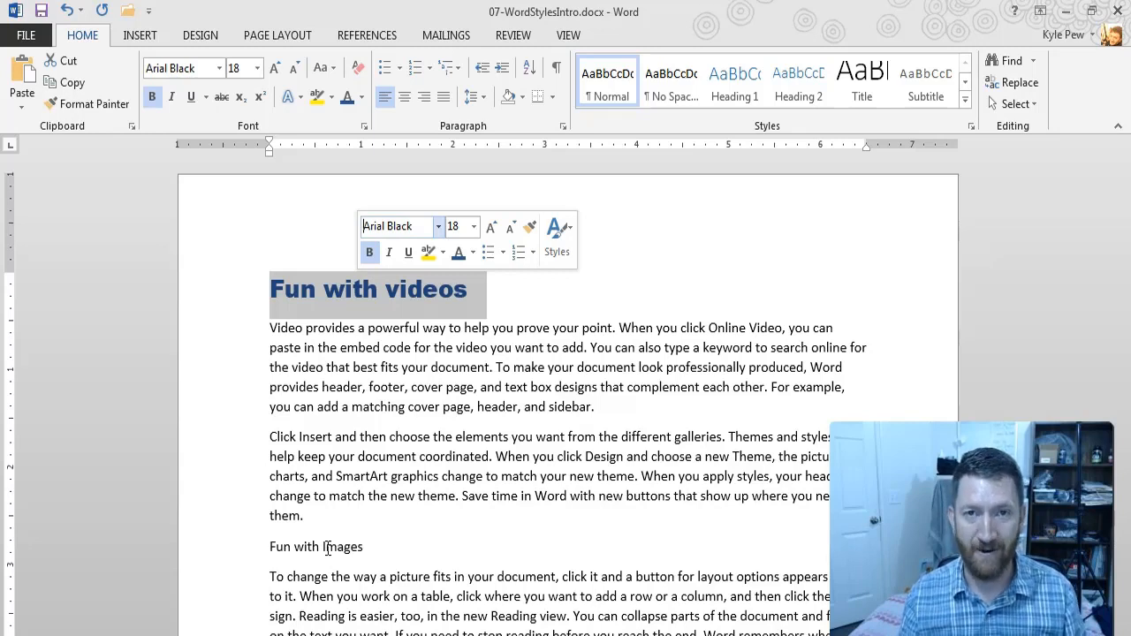
# Step: Create a new style named MyCustomStyle-01 from the formatting of the "Fun with videos" heading
pyautogui.click(325, 287)
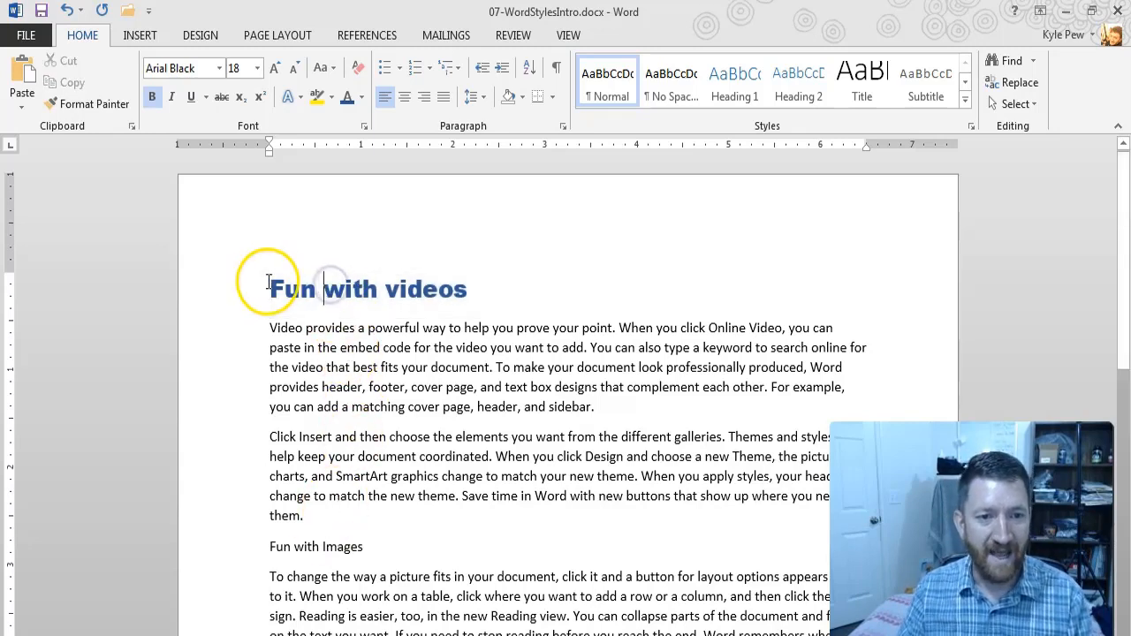
pyautogui.moveTo(275, 283); pyautogui.dragTo(453, 292)
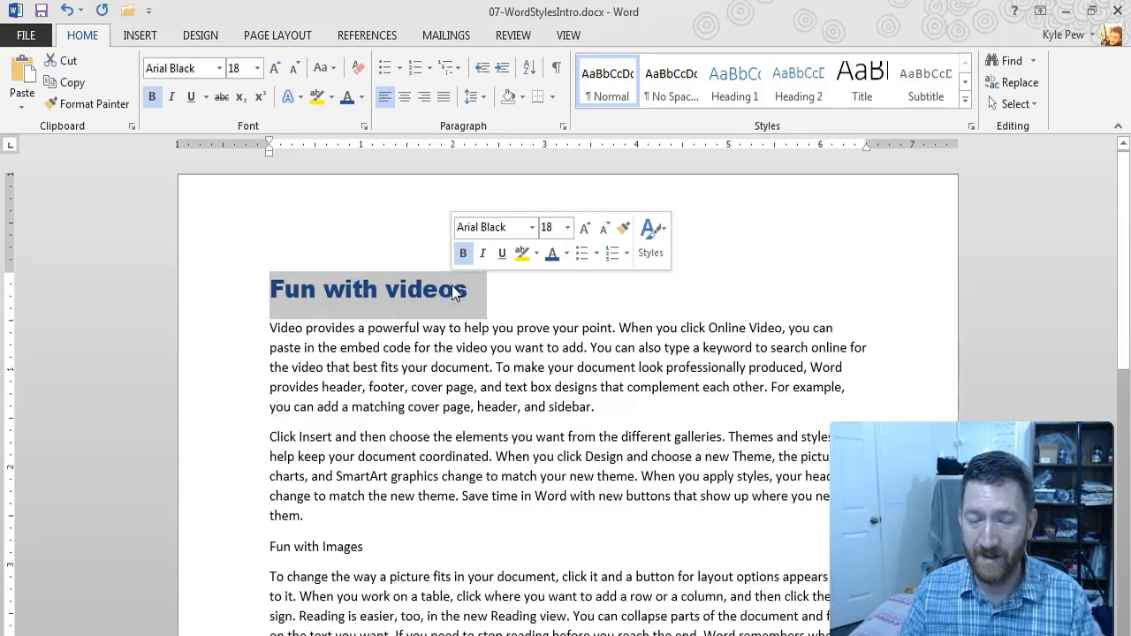
pyautogui.click(318, 297)
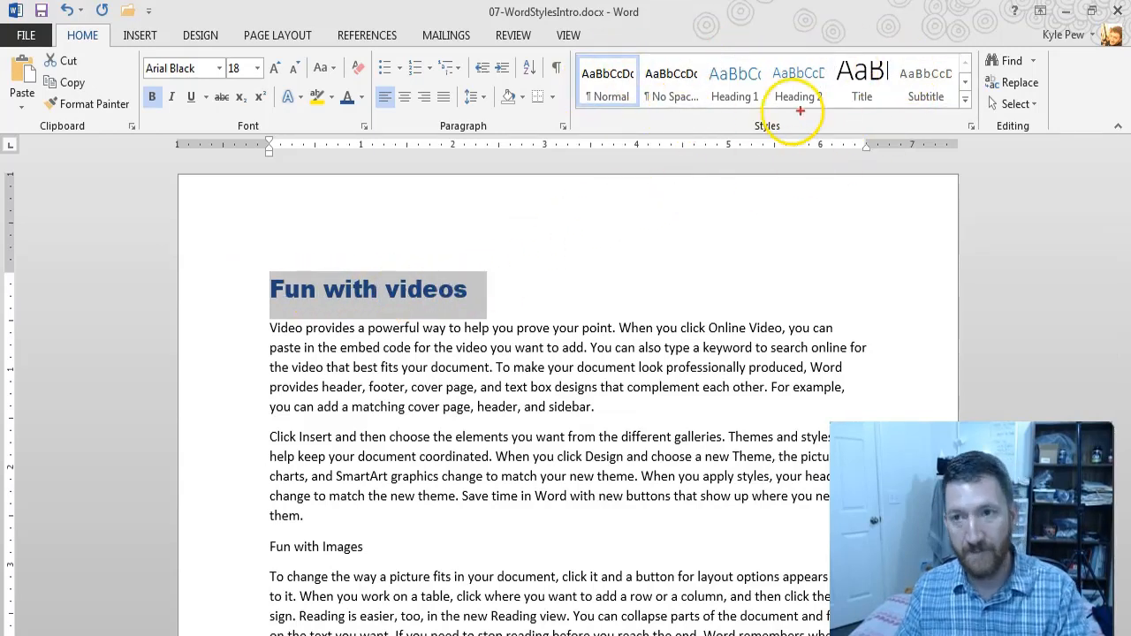
pyautogui.moveTo(966, 112); pyautogui.dragTo(978, 233)
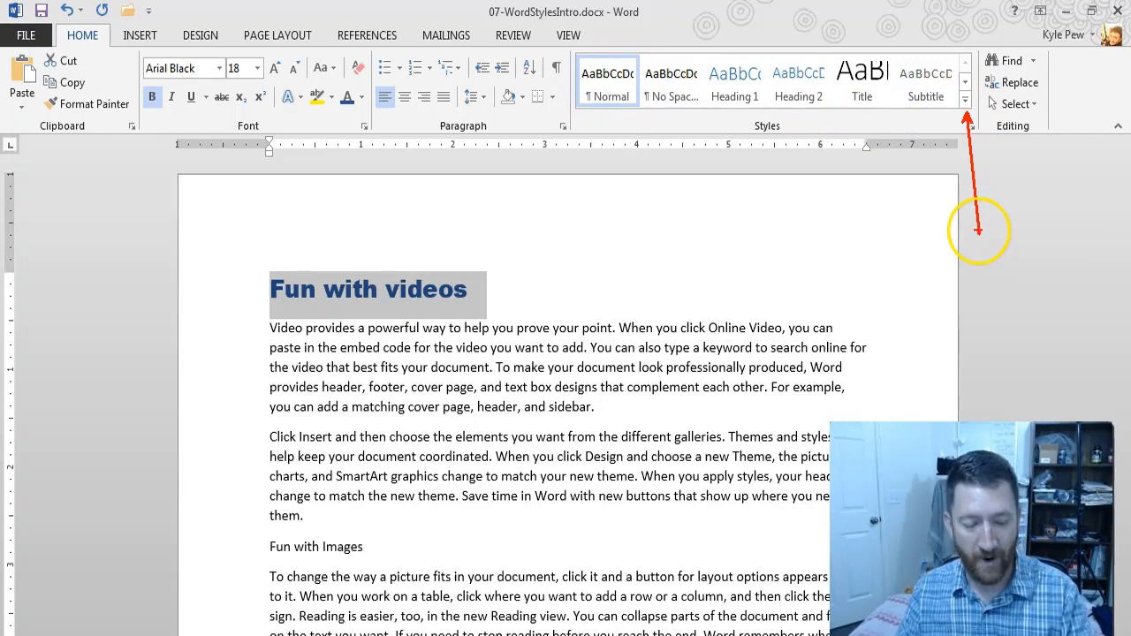
pyautogui.click(965, 102)
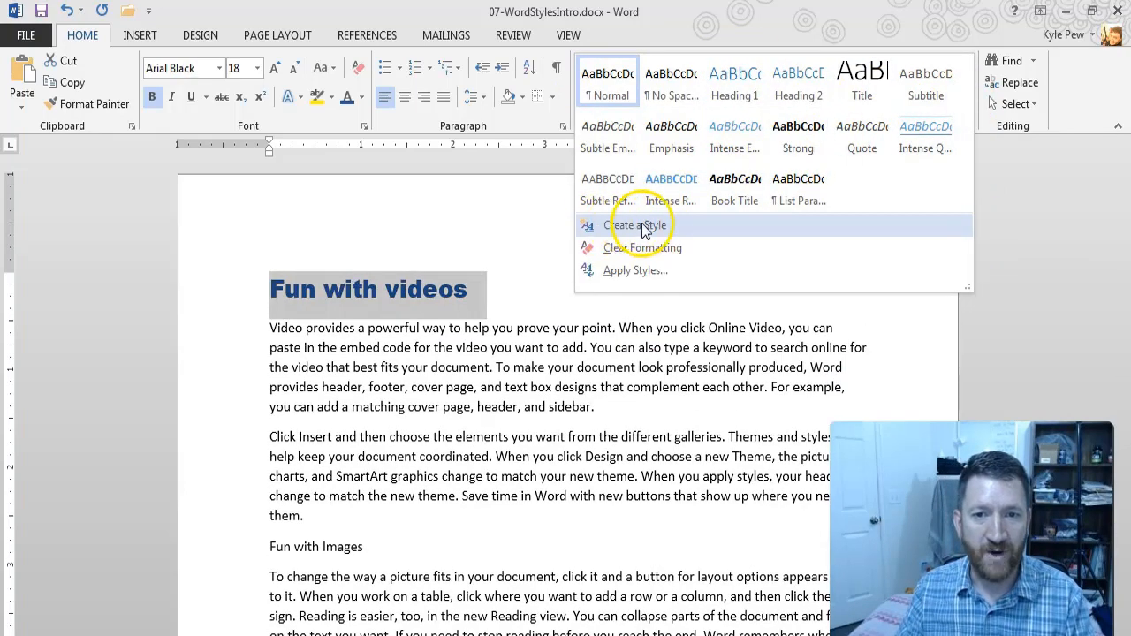
pyautogui.click(645, 223)
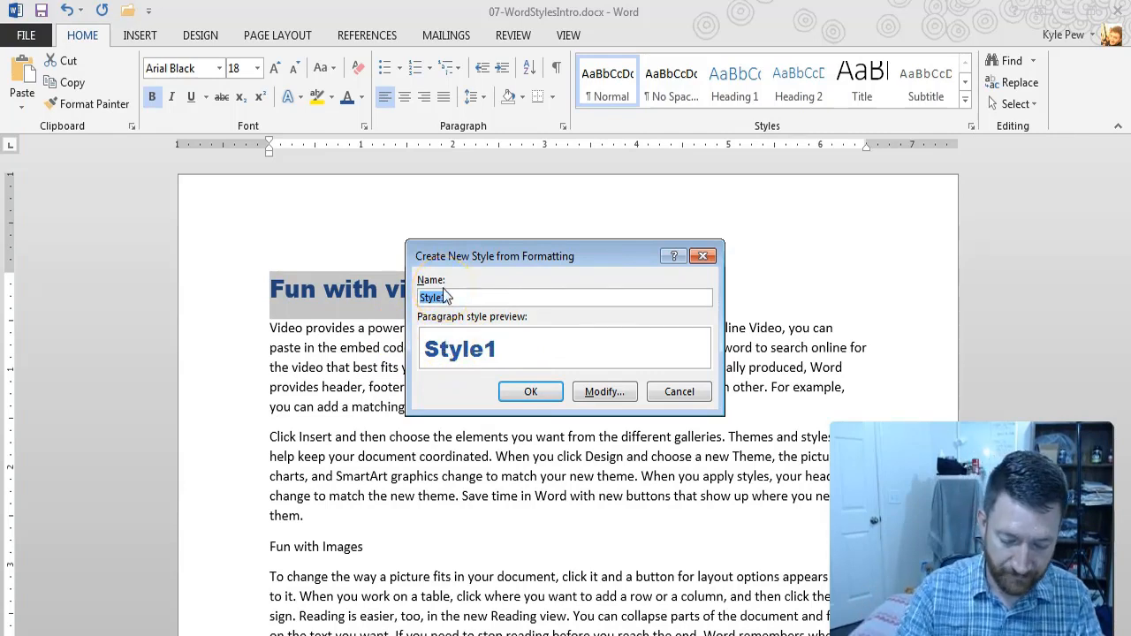
pyautogui.write('Custo')
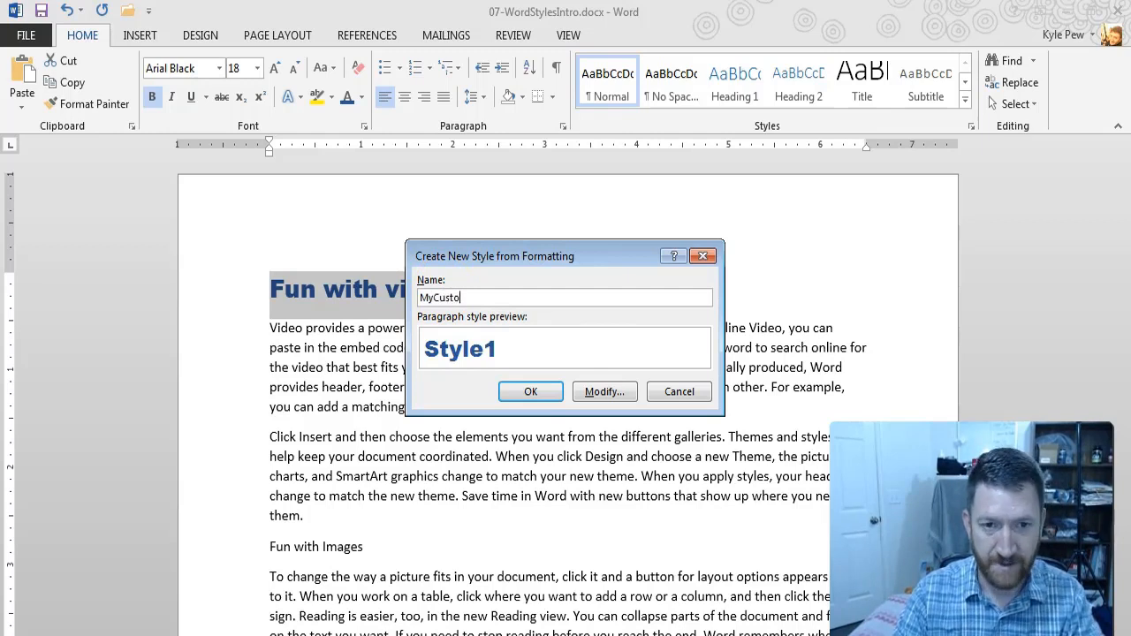
pyautogui.write('mStyle')
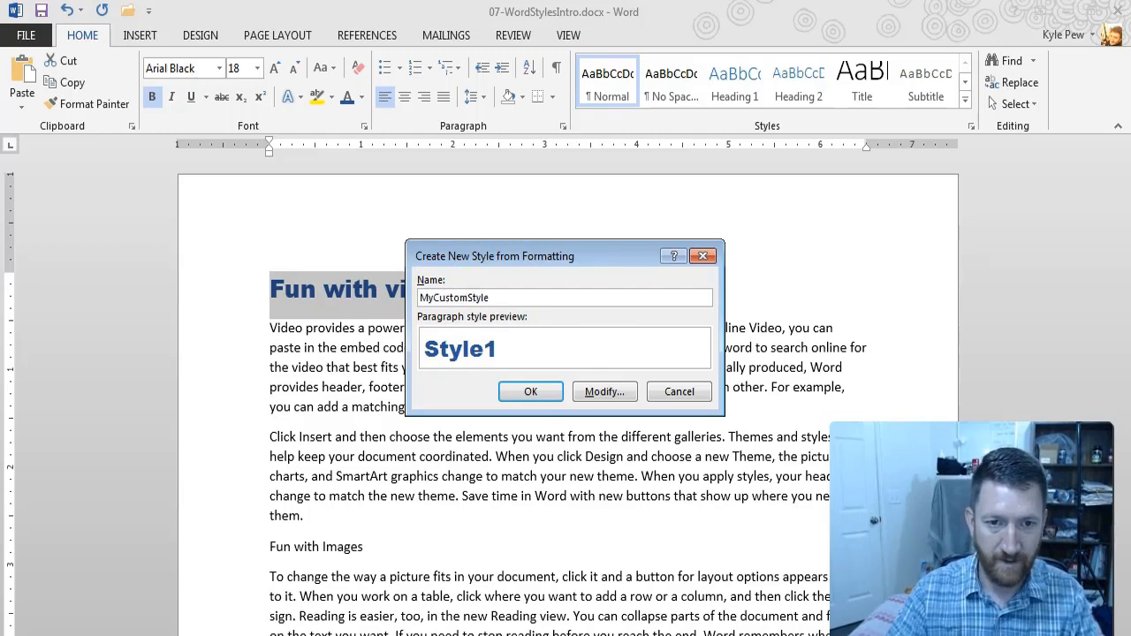
pyautogui.write('-01')
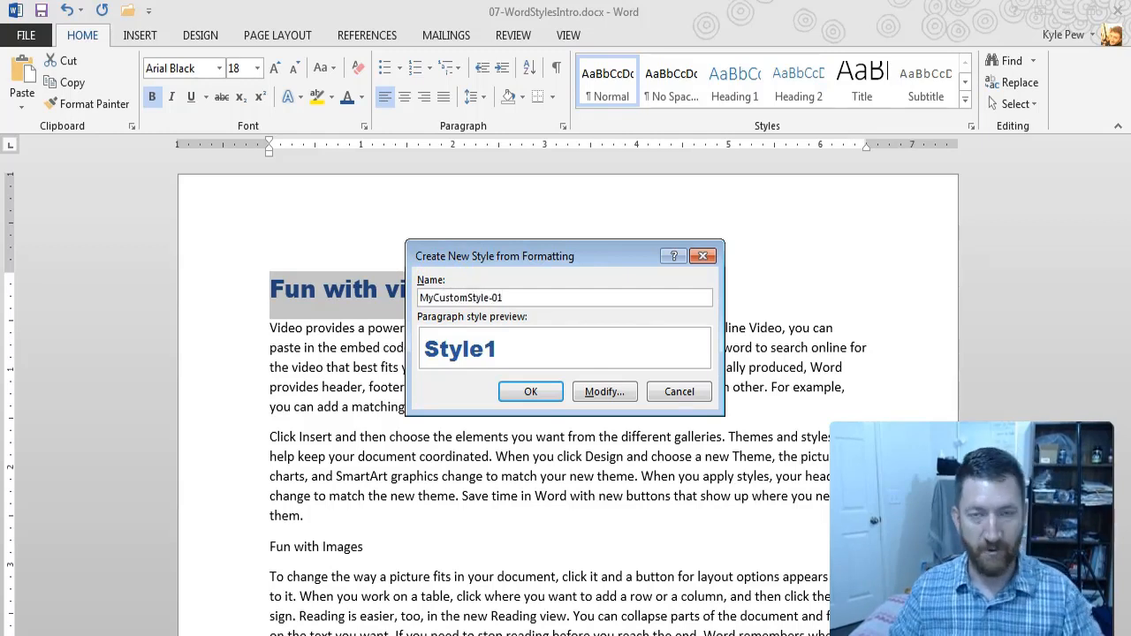
pyautogui.click(514, 388)
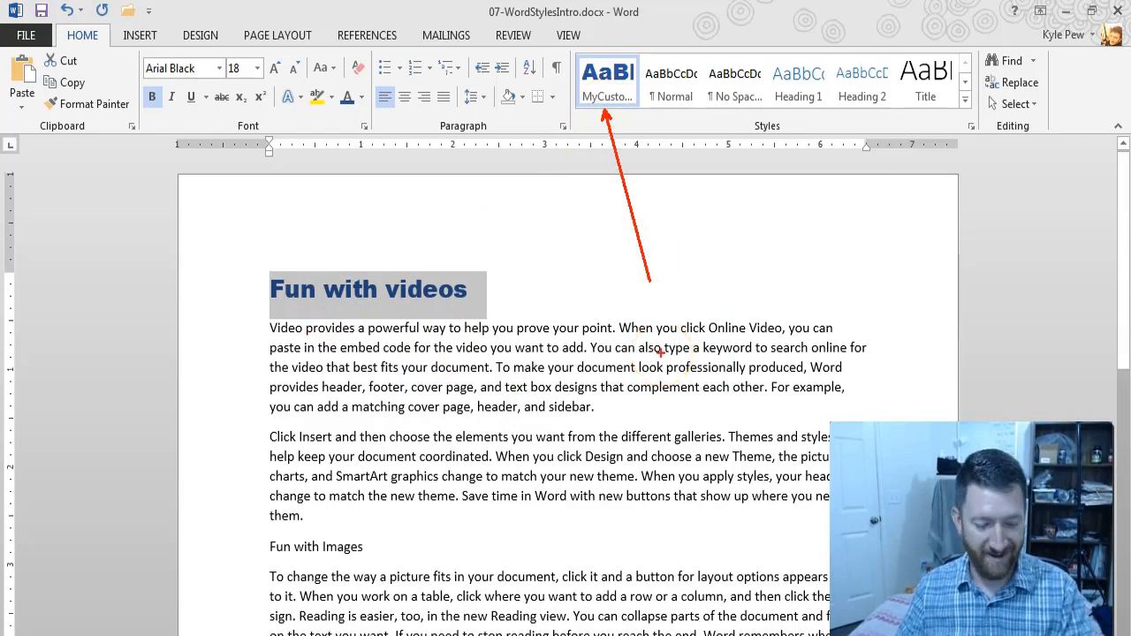
# Step: Apply the MyCustomStyle-01 style to the "Fun with Images" and "Using the insert tab" headings
pyautogui.click(237, 547)
pyautogui.scroll(-3, 247, 550)
pyautogui.scroll(-2, 248, 549)
pyautogui.keyDown('ctrl'); pyautogui.click(248, 555); pyautogui.keyUp('ctrl')
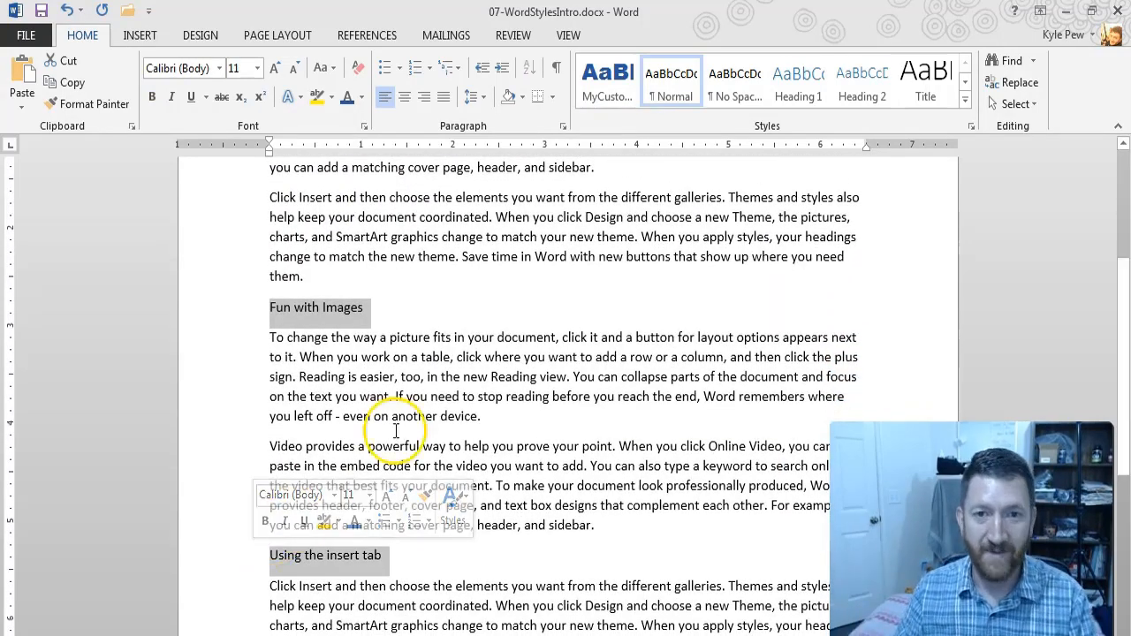
pyautogui.click(601, 88)
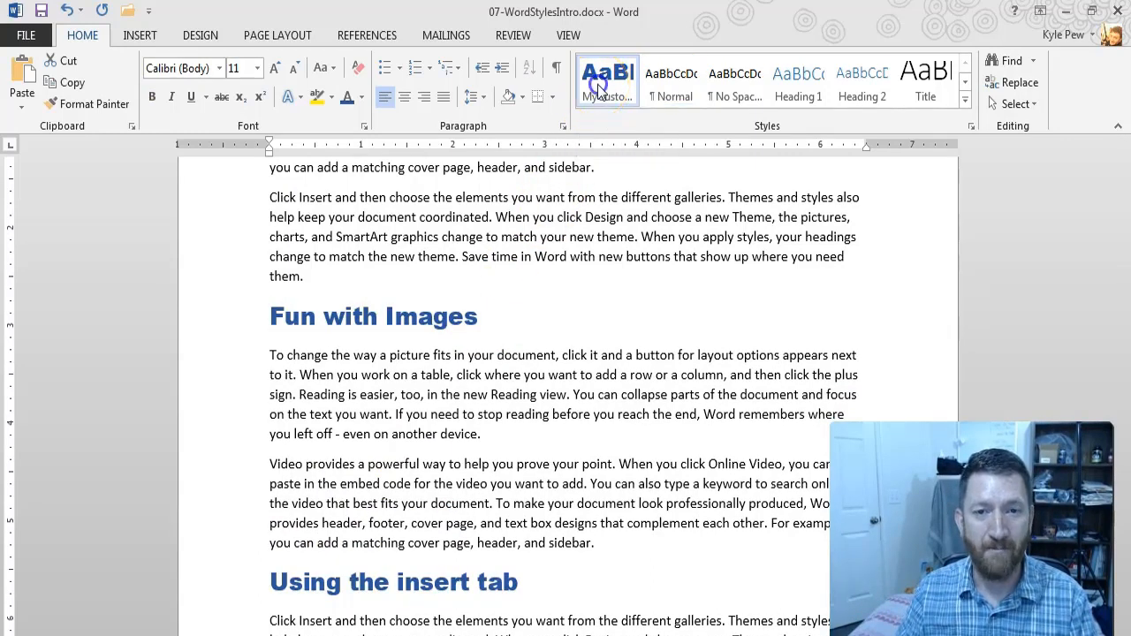
pyautogui.click(601, 88)
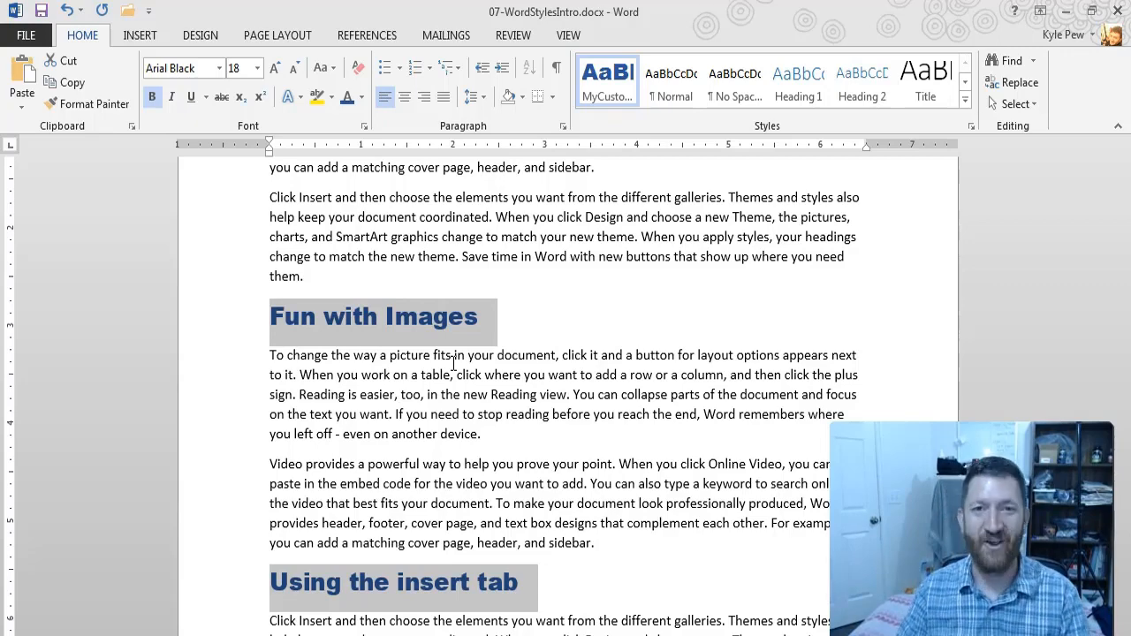
# Step: Modify the MyCustomStyle-01 style to use the orange Accent 2 font color and review the headings
pyautogui.click(457, 256)
pyautogui.scroll(3, 621, 281)
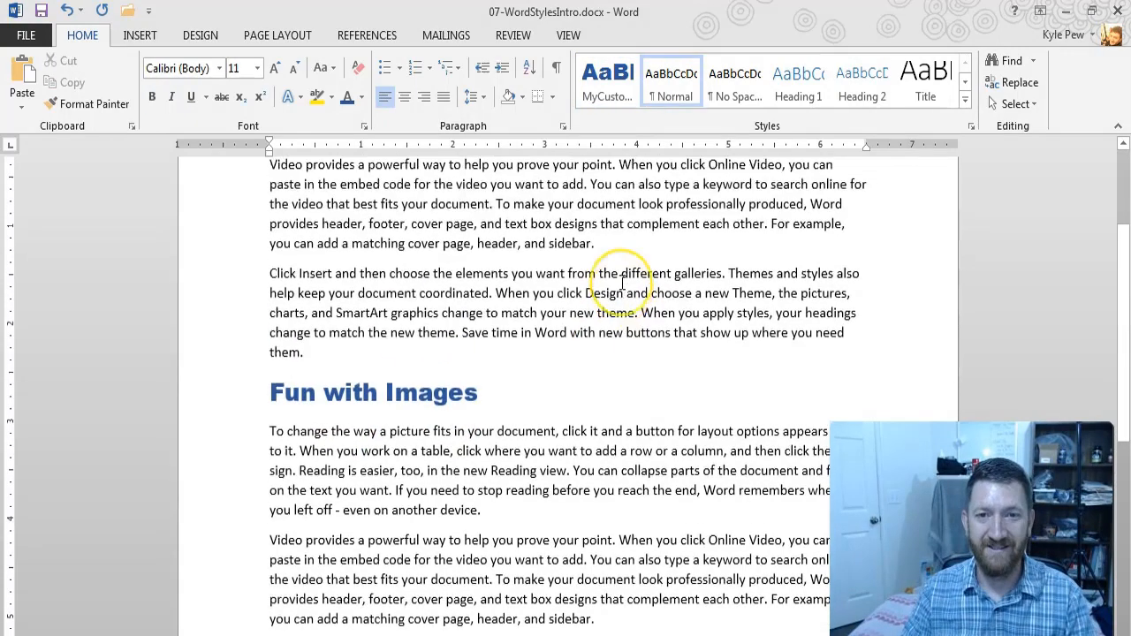
pyautogui.click(601, 86)
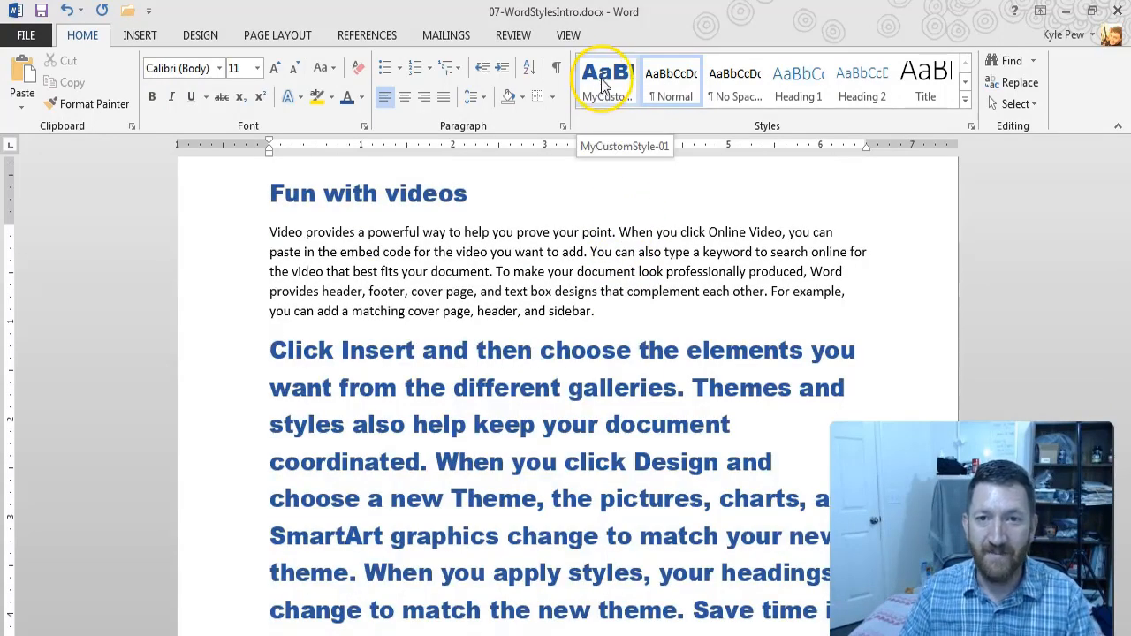
pyautogui.rightClick(601, 79)
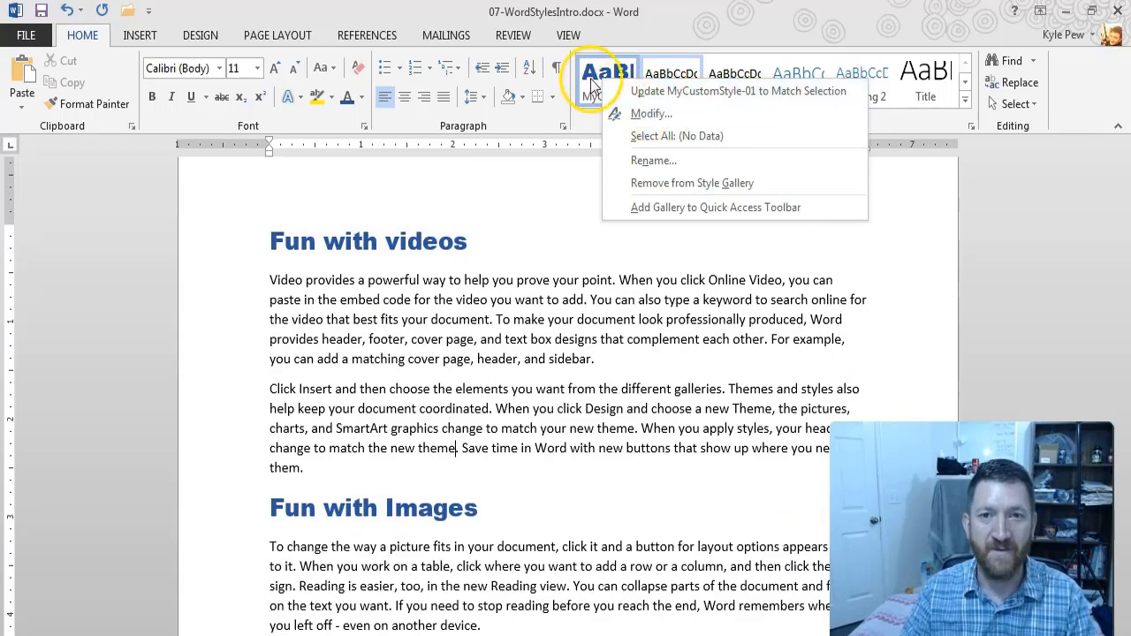
pyautogui.click(645, 113)
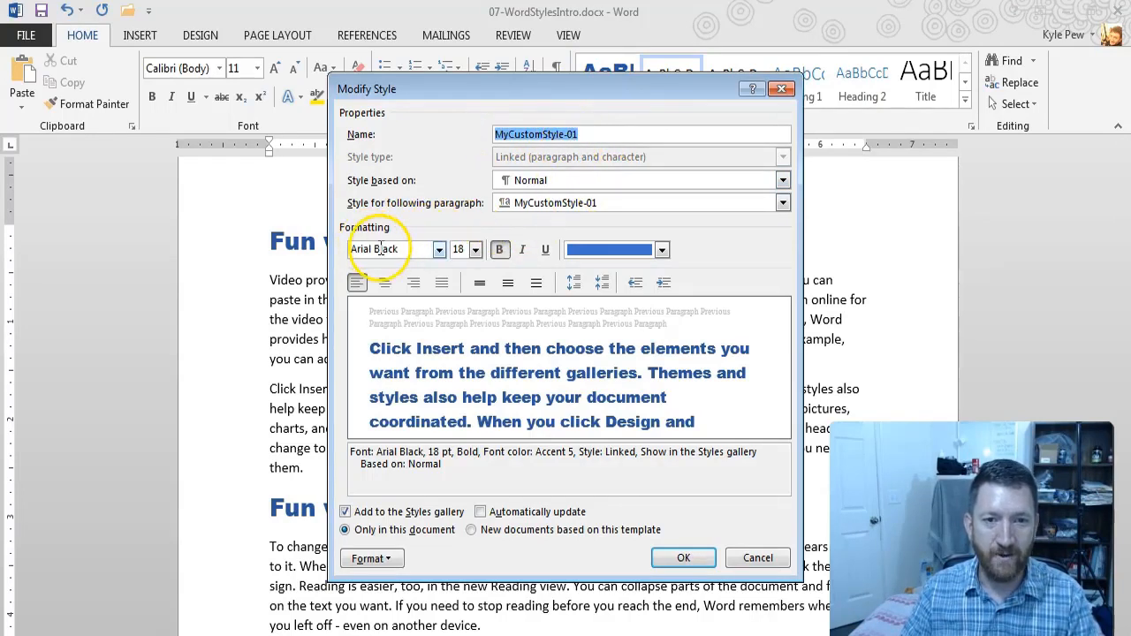
pyautogui.click(662, 250)
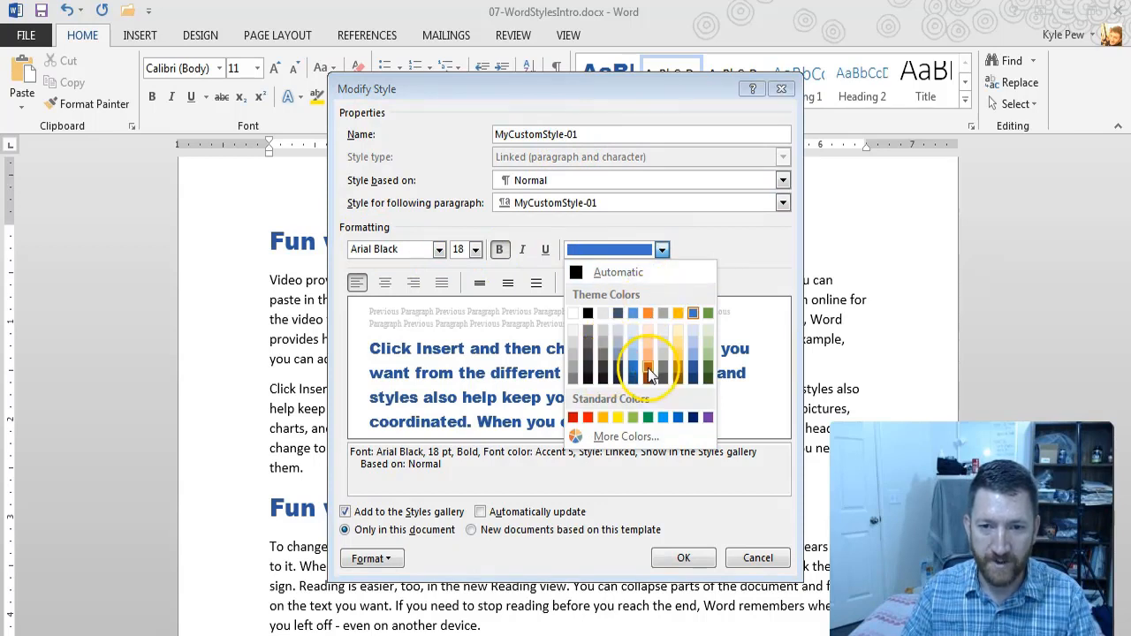
pyautogui.click(649, 315)
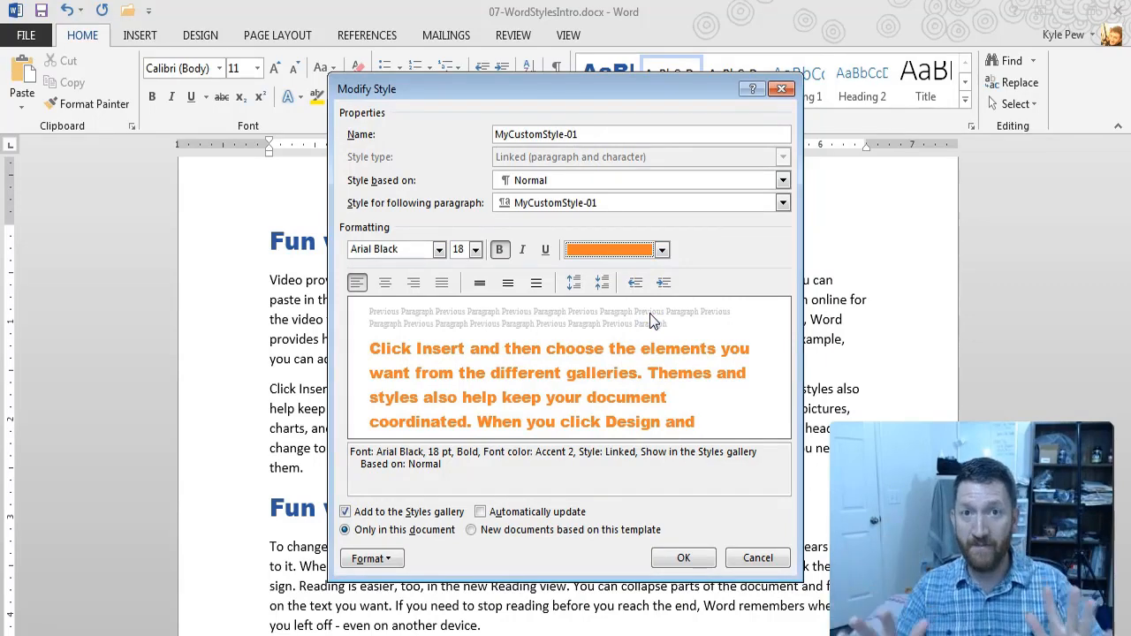
pyautogui.click(682, 559)
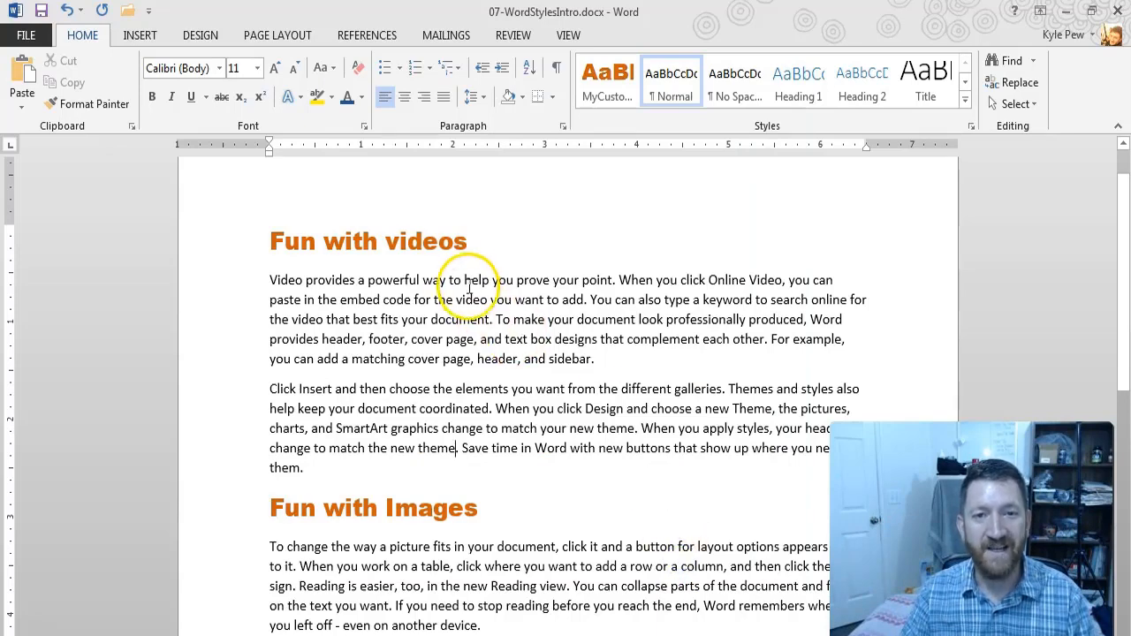
pyautogui.scroll(-5, 467, 263)
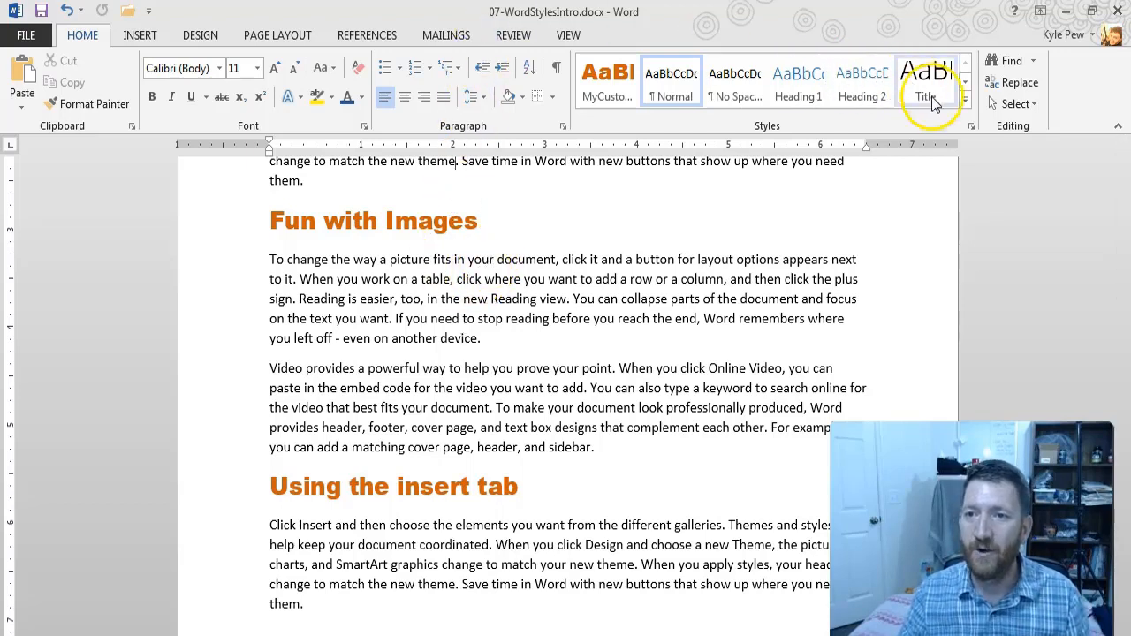
# Step: Expand the full styles gallery to view its style creation options
pyautogui.click(965, 99)
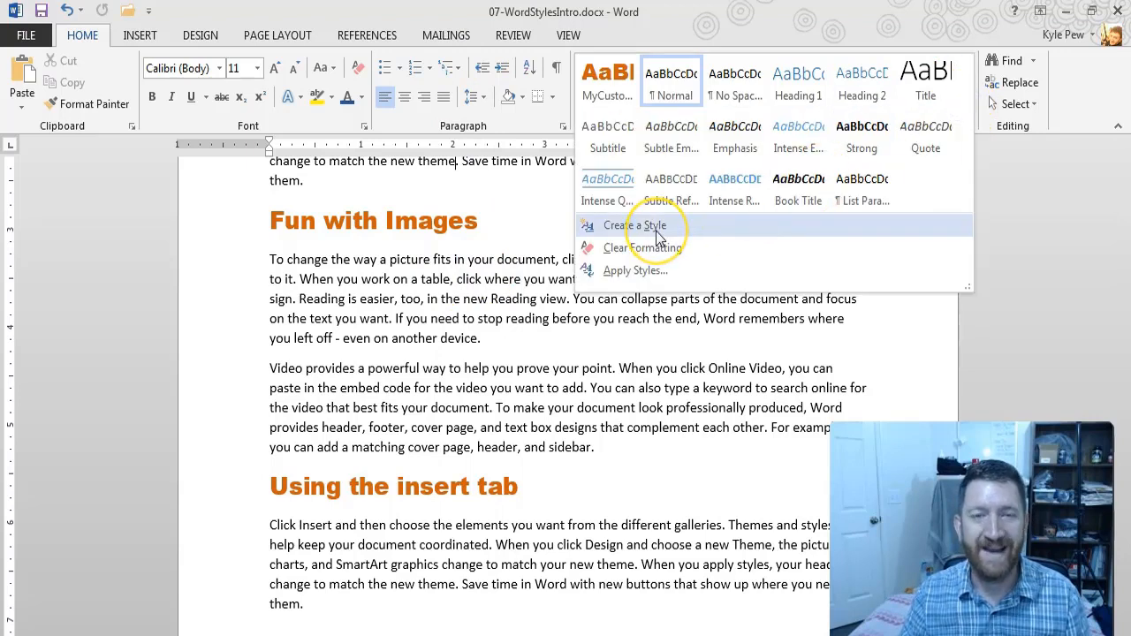